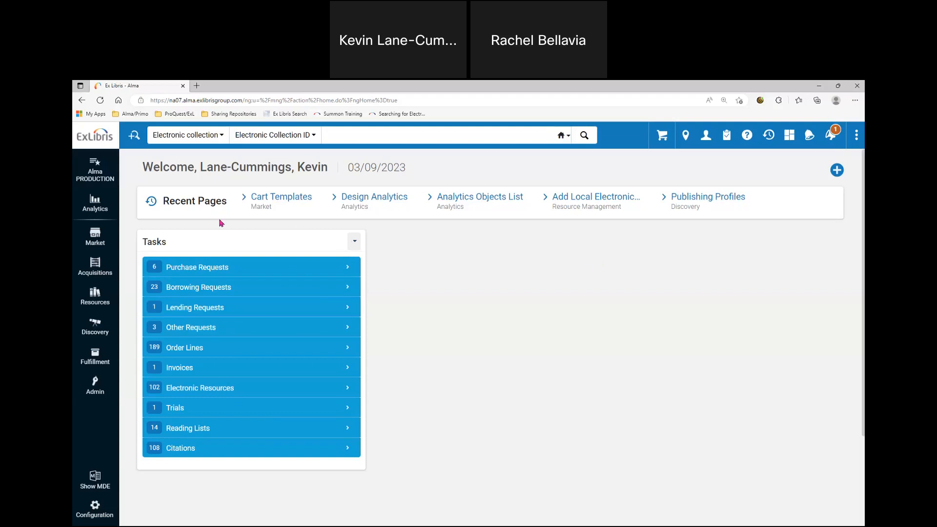
# - Open the Feature Rollout Configuration to review the New Analytics layout setting
pyautogui.click(90, 204)
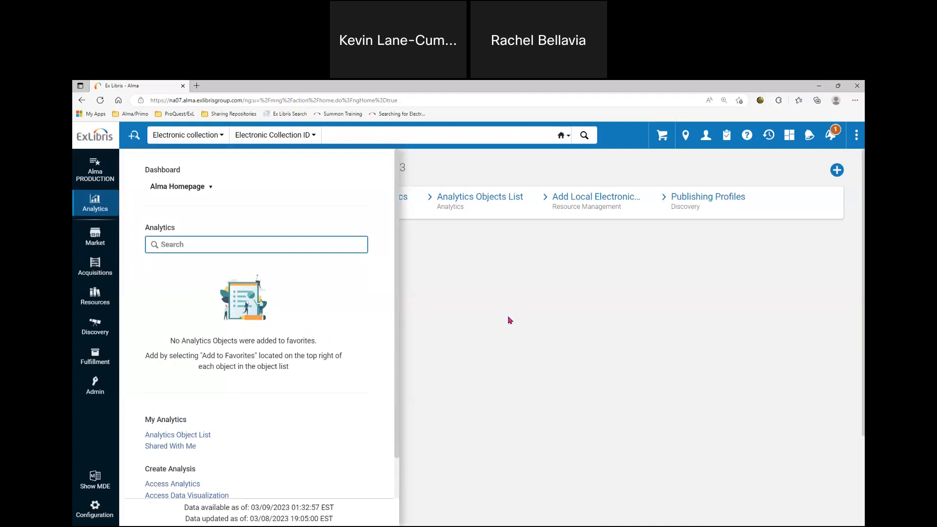
pyautogui.click(553, 306)
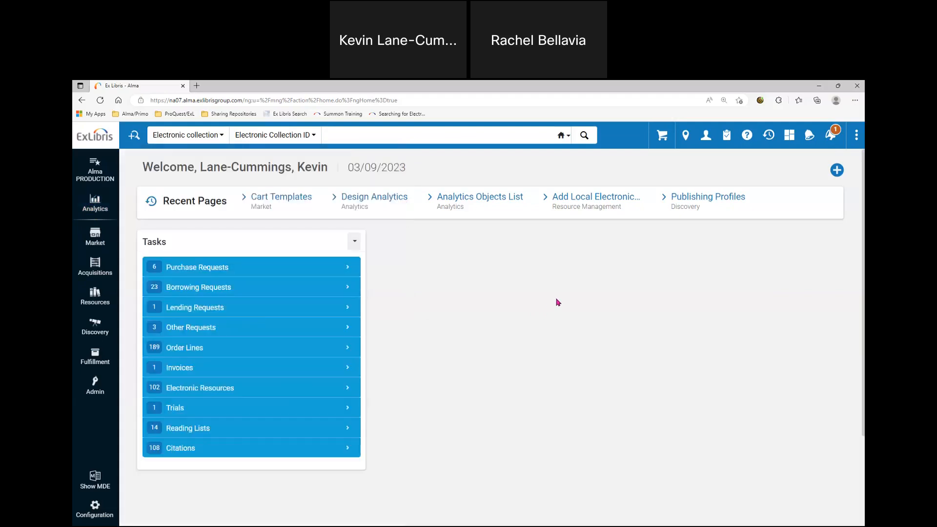
pyautogui.click(708, 141)
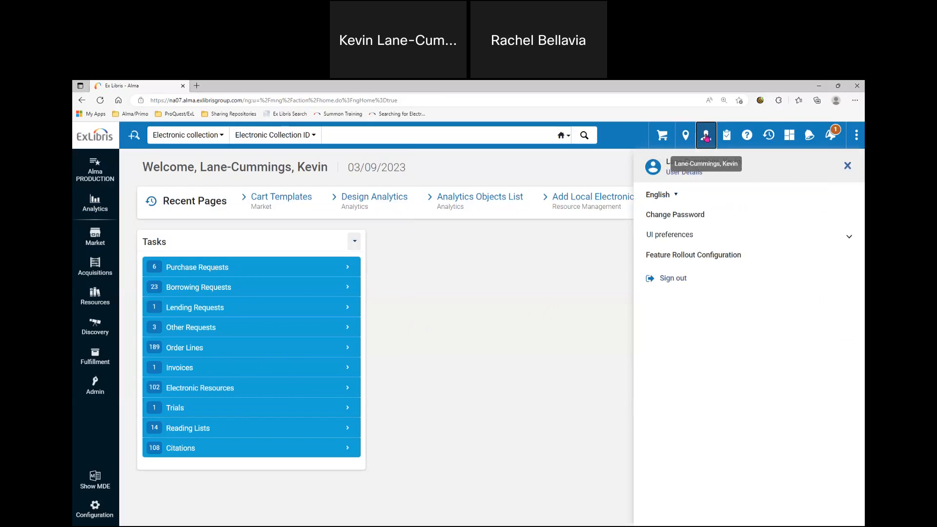
pyautogui.click(702, 256)
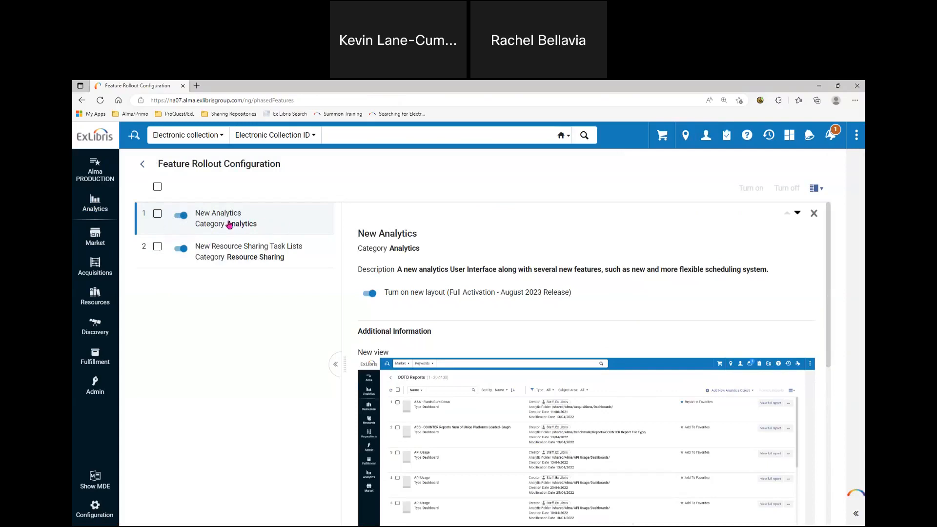
# - Open Access Analytics from Alma and go to the analytics catalog
pyautogui.click(99, 200)
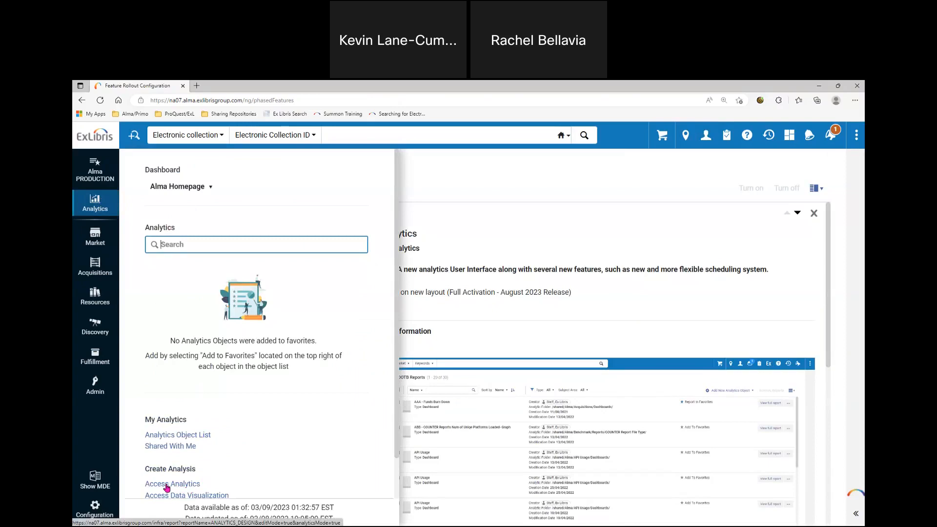
pyautogui.click(166, 488)
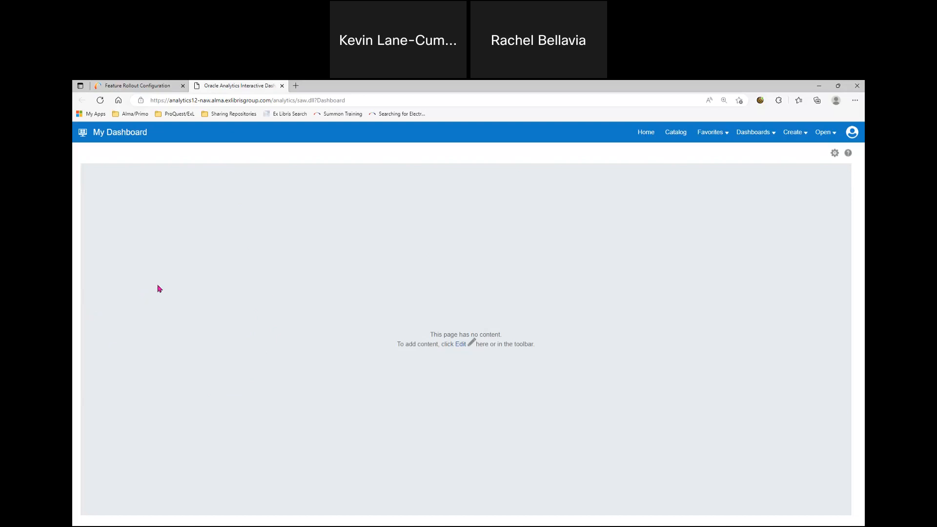
pyautogui.click(670, 131)
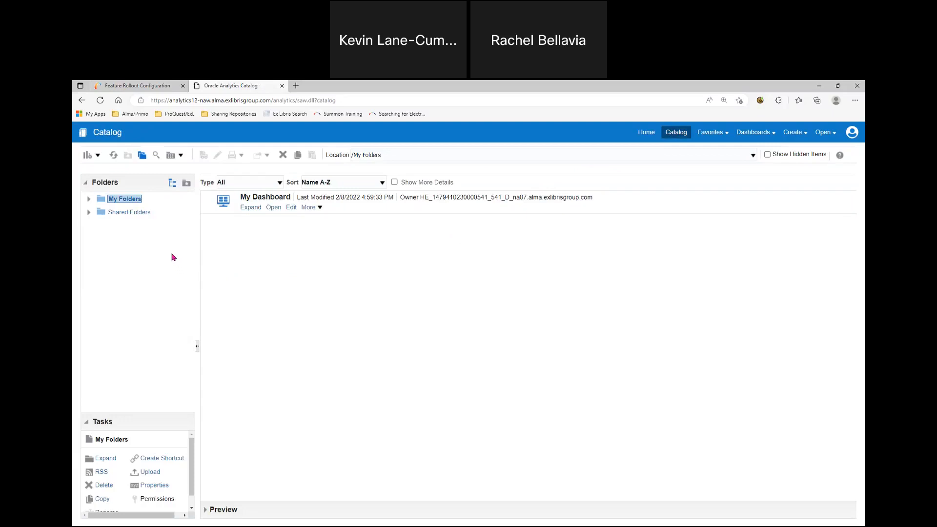
# - Open Shared Folders in the catalog and expand the TRAINING_2_INST institution folder
pyautogui.click(117, 215)
pyautogui.click(88, 213)
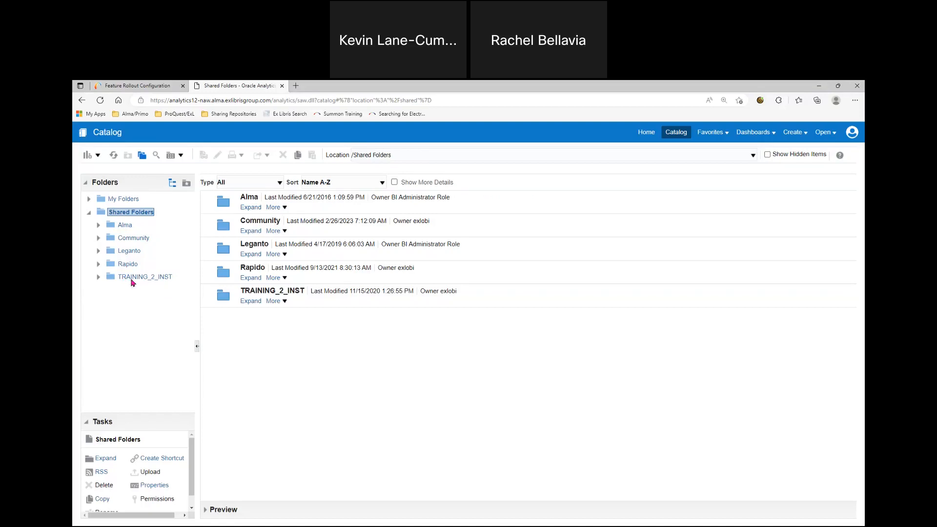
pyautogui.click(98, 277)
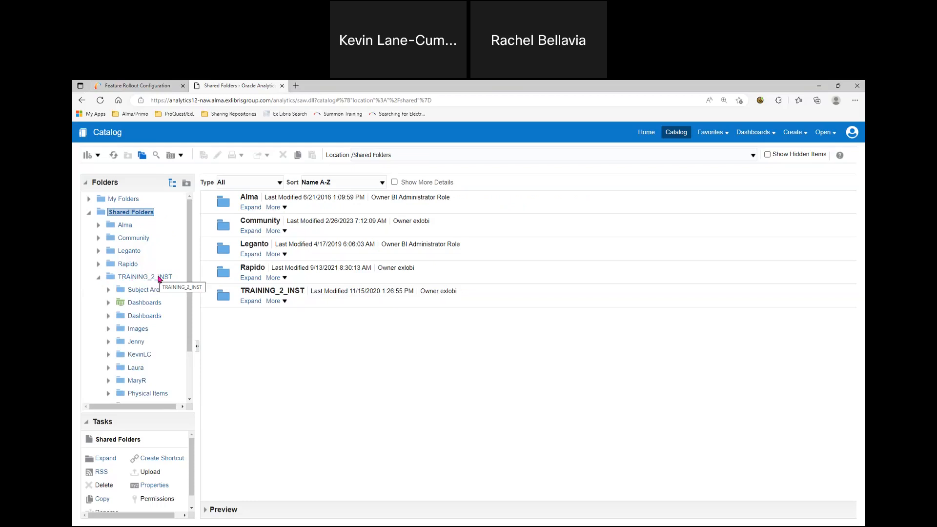
# - Delete the existing Test Dashboard folder and all its contents from TRAINING_2_INST
pyautogui.scroll(-3, 164, 278)
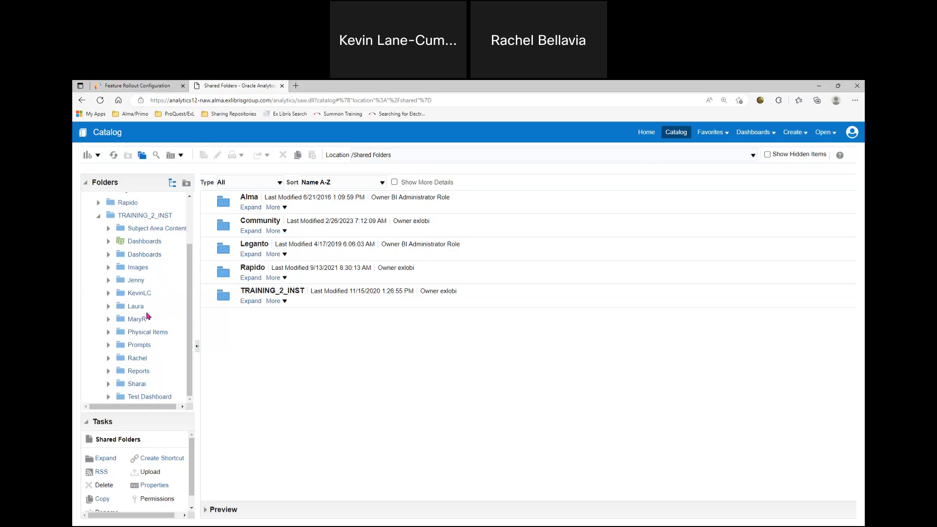
pyautogui.click(141, 397)
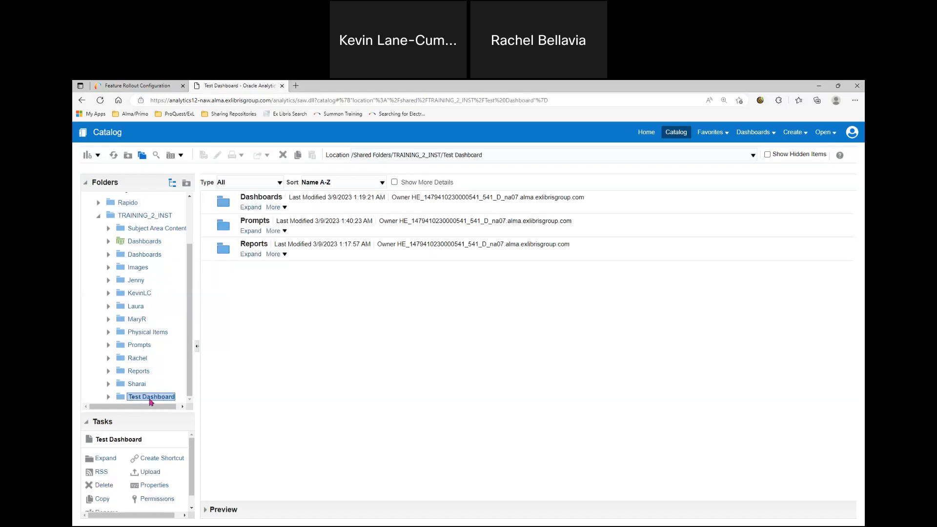
pyautogui.click(103, 485)
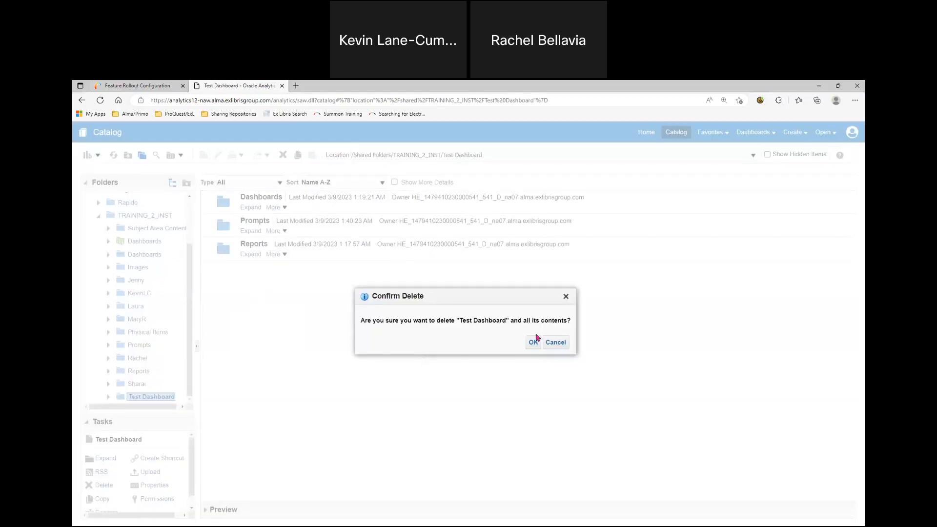
pyautogui.click(534, 342)
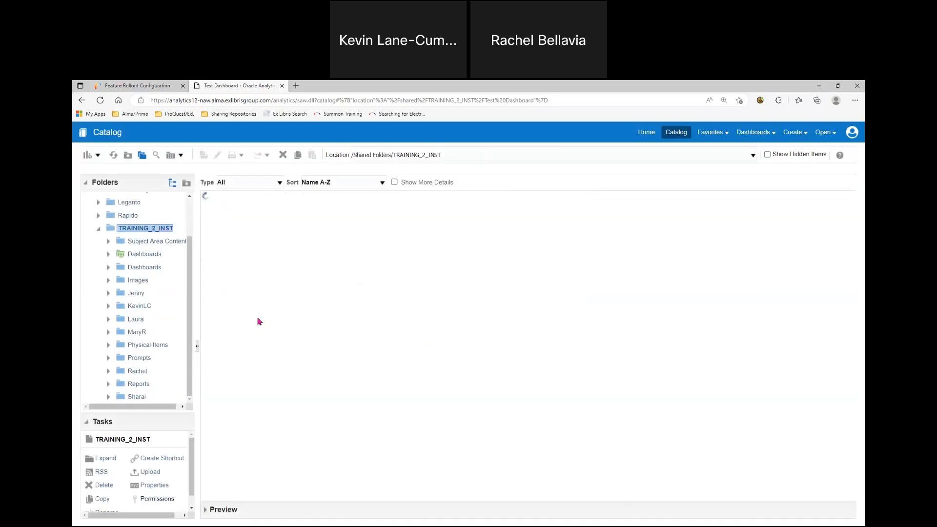
# - Create a new folder named Test Dashboard inside the TRAINING_2_INST folder
pyautogui.click(127, 242)
pyautogui.click(132, 230)
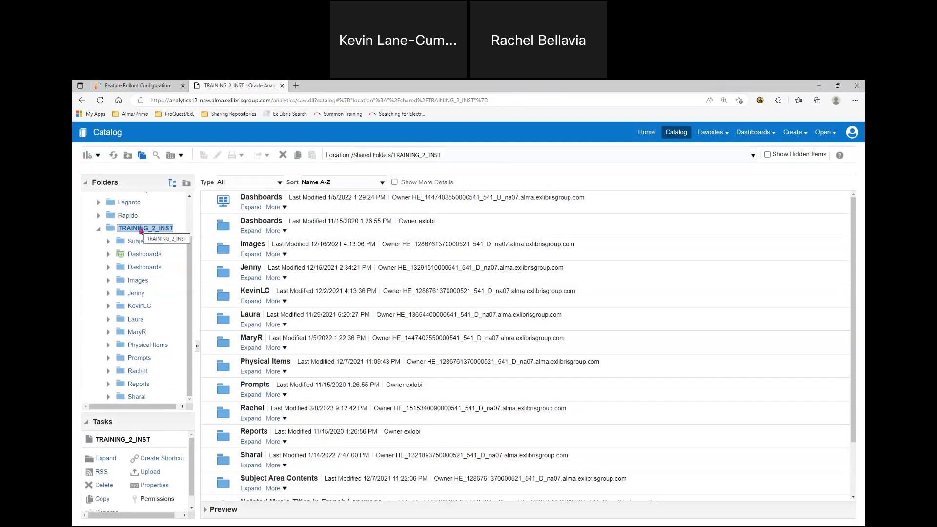
pyautogui.click(91, 155)
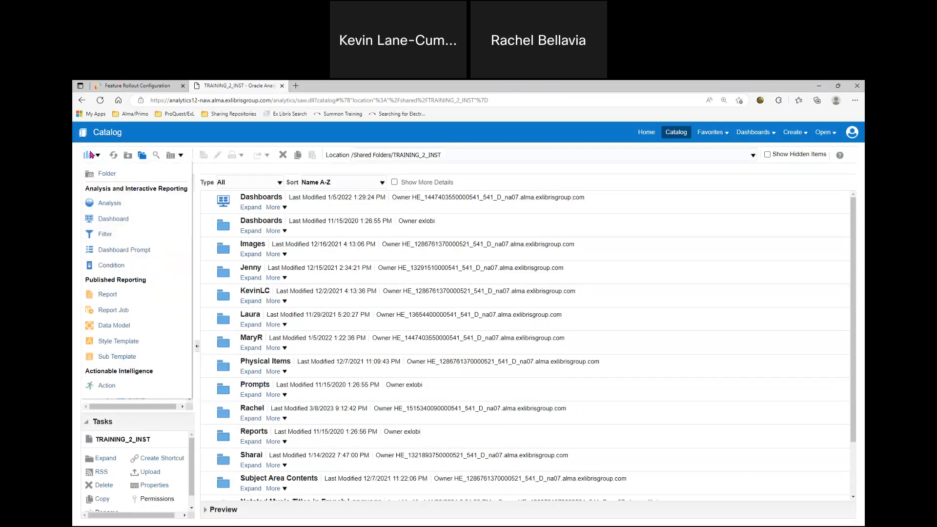
pyautogui.click(107, 174)
pyautogui.click(434, 320)
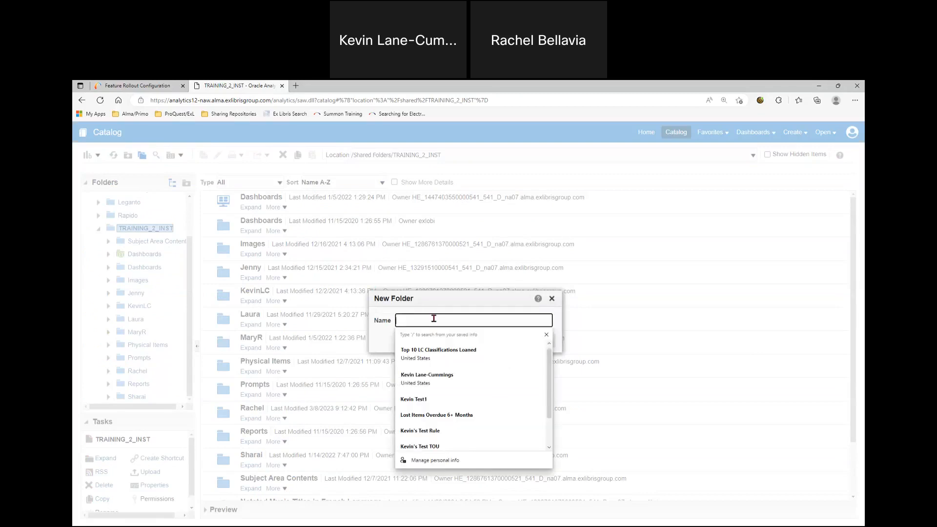
pyautogui.write('Test Dashboard')
pyautogui.click(520, 339)
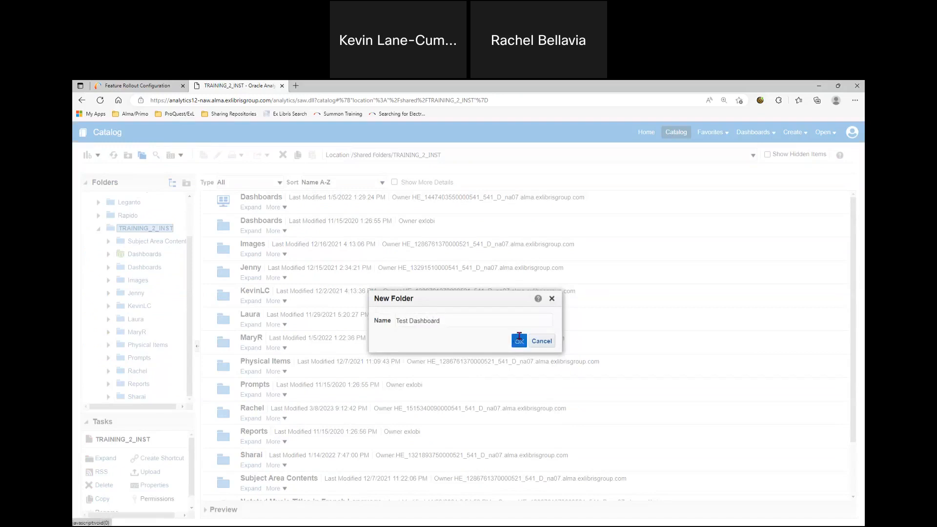
# - Create a subfolder named Dashboards inside the new Test Dashboard folder
pyautogui.moveTo(190, 358); pyautogui.dragTo(189, 388)
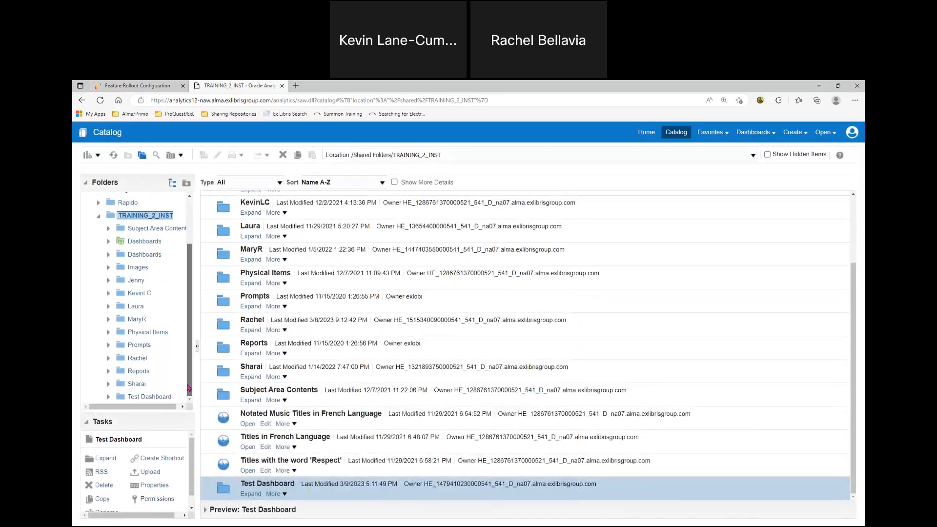
pyautogui.click(142, 397)
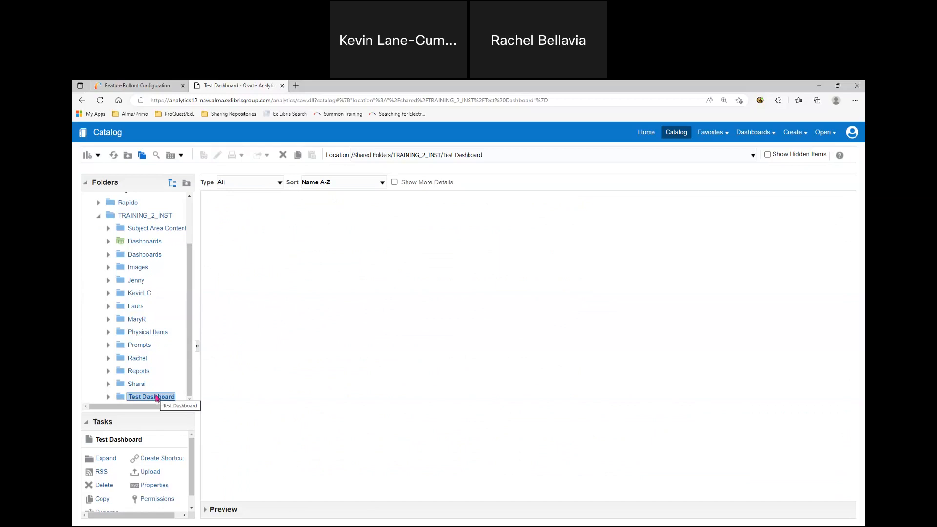
pyautogui.click(88, 155)
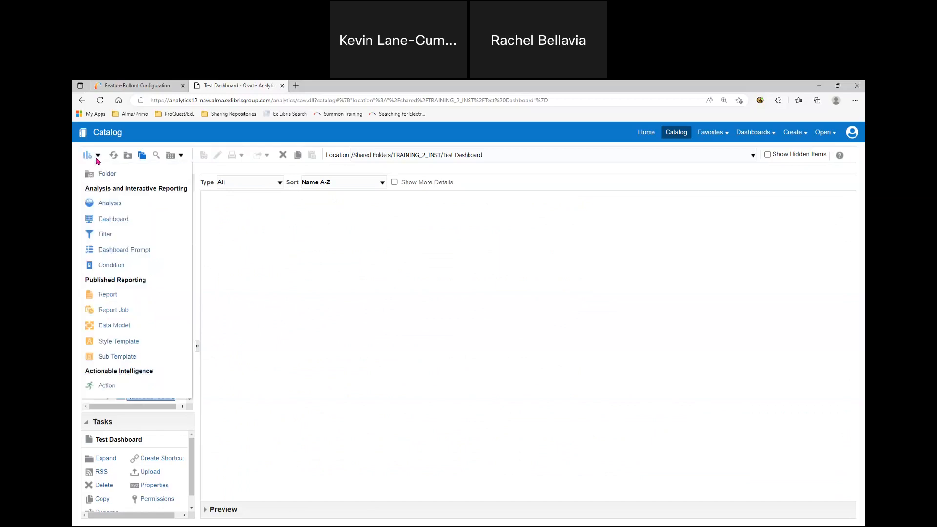
pyautogui.click(109, 175)
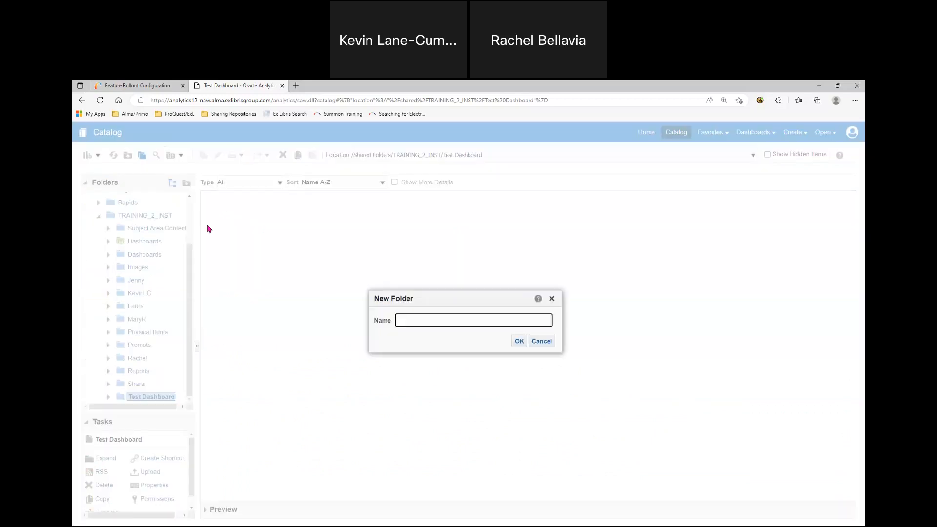
pyautogui.write('Dashboards')
pyautogui.click(518, 341)
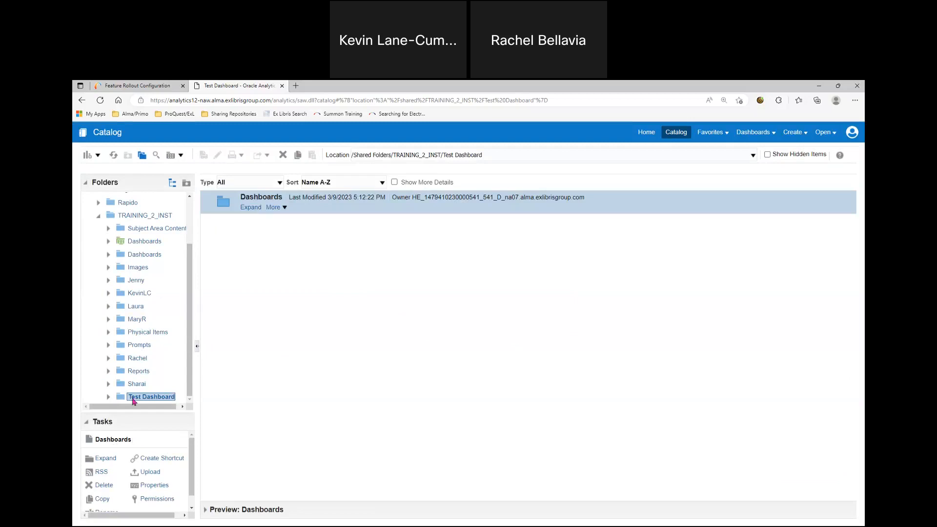
# - Expand the Test Dashboard folder and create a subfolder named Prompts in it
pyautogui.click(108, 397)
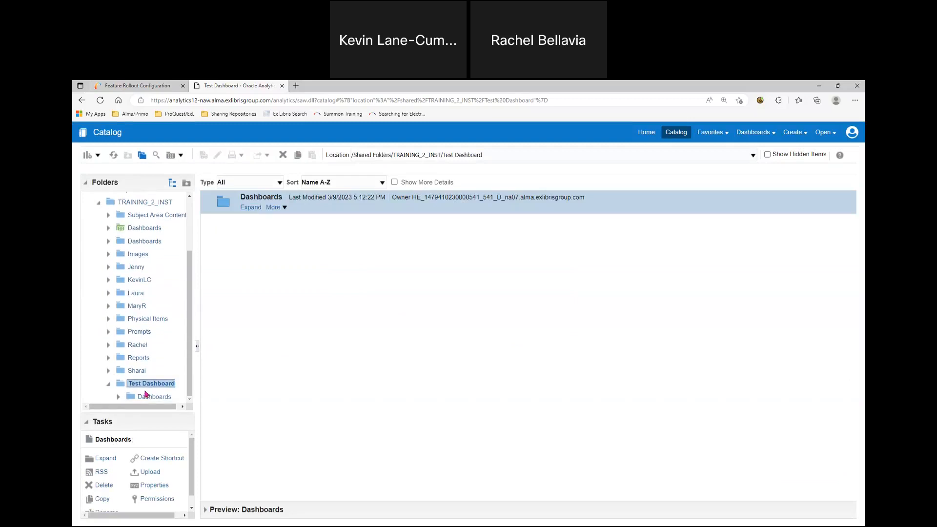
pyautogui.click(152, 383)
pyautogui.click(93, 155)
pyautogui.click(107, 174)
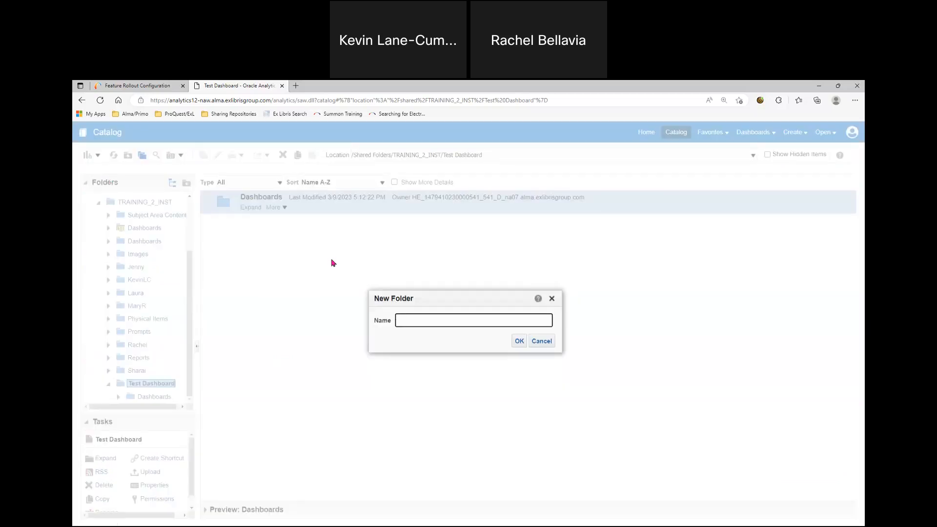
pyautogui.write('Prompts')
pyautogui.click(518, 340)
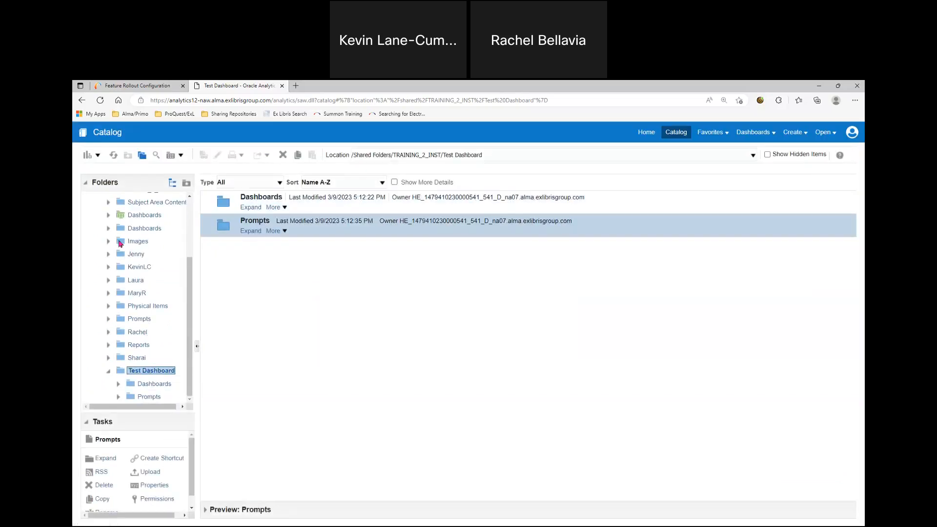
# - Create a third subfolder named Reports inside the Test Dashboard folder
pyautogui.click(97, 156)
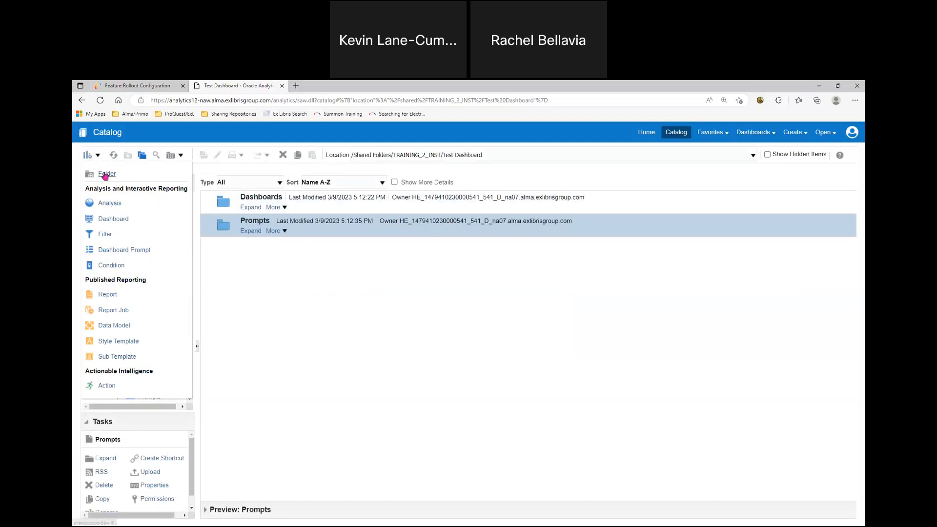
pyautogui.click(105, 173)
pyautogui.write('Reports')
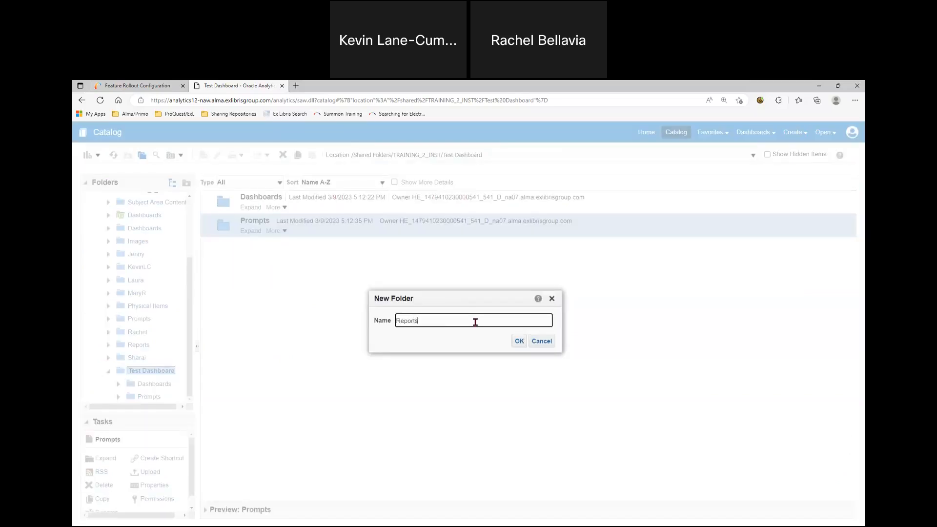
pyautogui.click(511, 340)
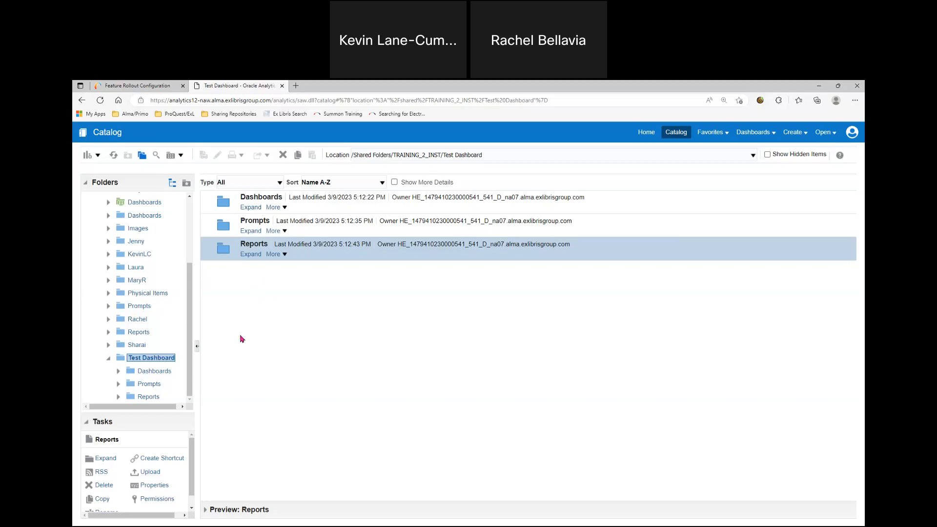
# - Create a new analysis based on the Fulfillment subject area
pyautogui.click(792, 133)
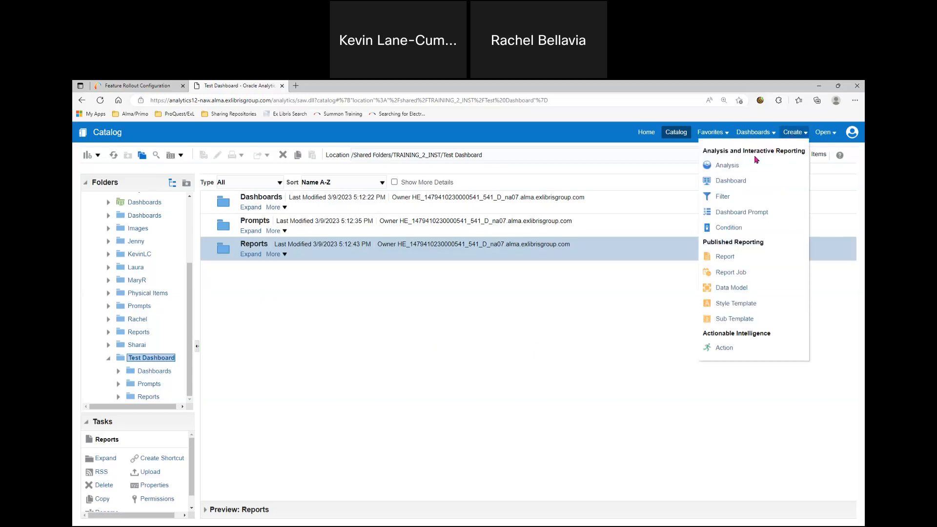
pyautogui.click(724, 166)
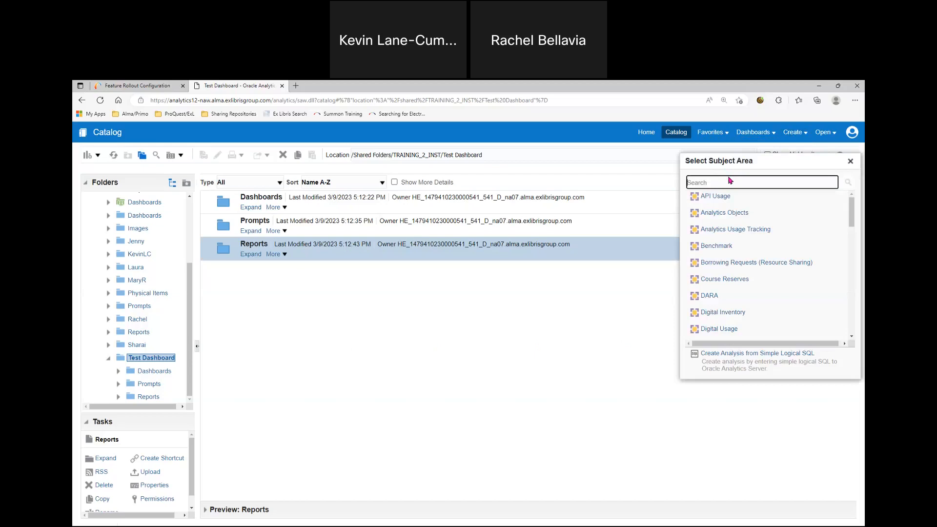
pyautogui.scroll(-3, 745, 249)
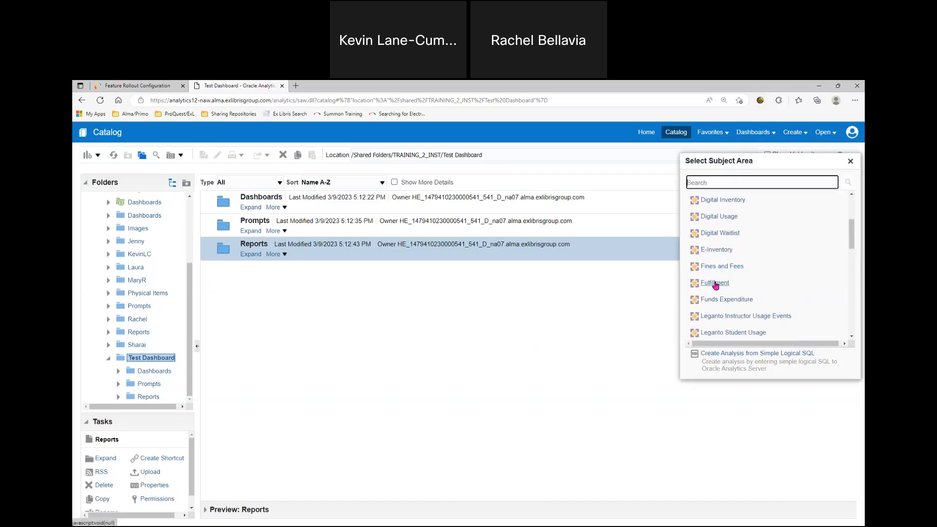
pyautogui.click(715, 284)
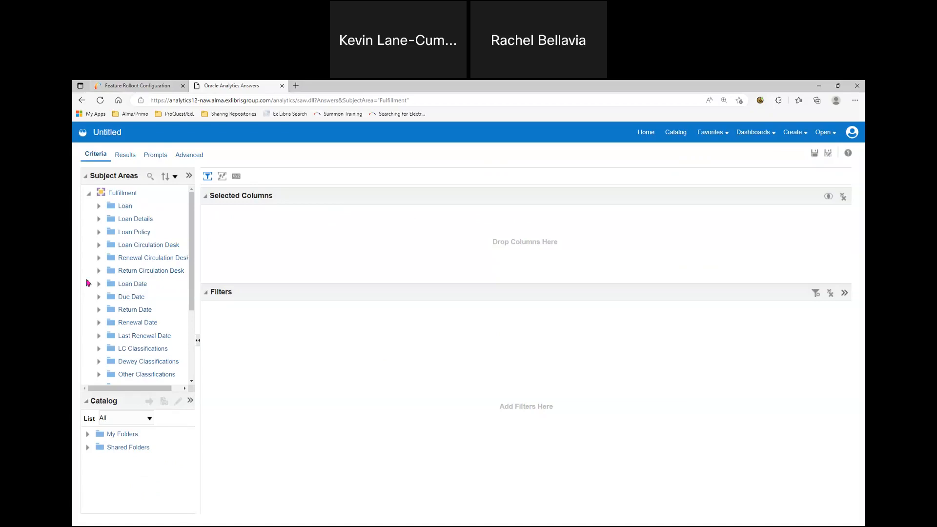
# - Add the Group1 column from LC Classifications to the analysis's selected columns
pyautogui.scroll(-1, 193, 310)
pyautogui.scroll(-3, 192, 310)
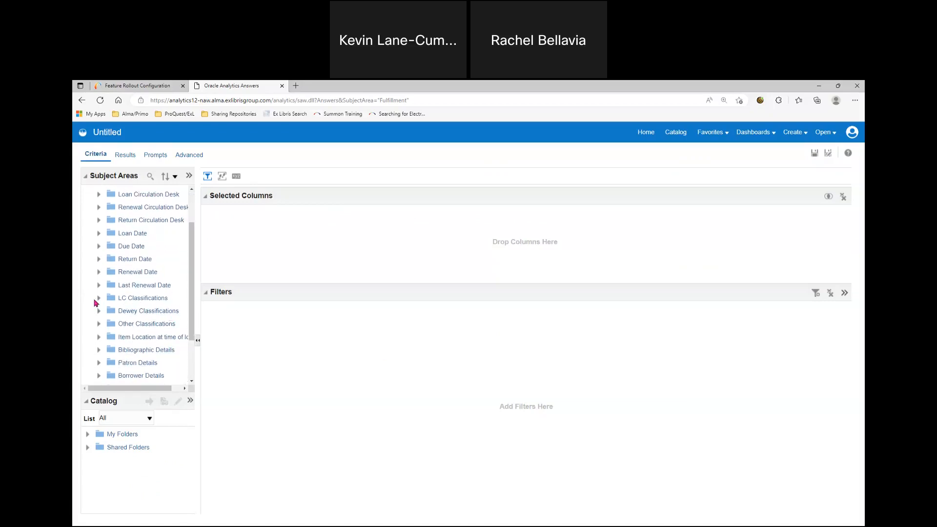
pyautogui.click(98, 299)
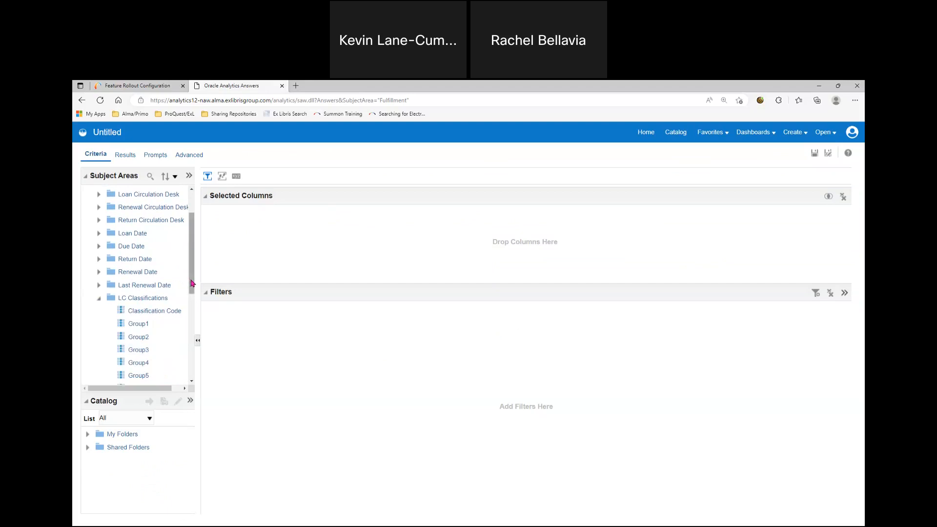
pyautogui.scroll(-4, 190, 282)
pyautogui.moveTo(138, 267); pyautogui.dragTo(235, 248)
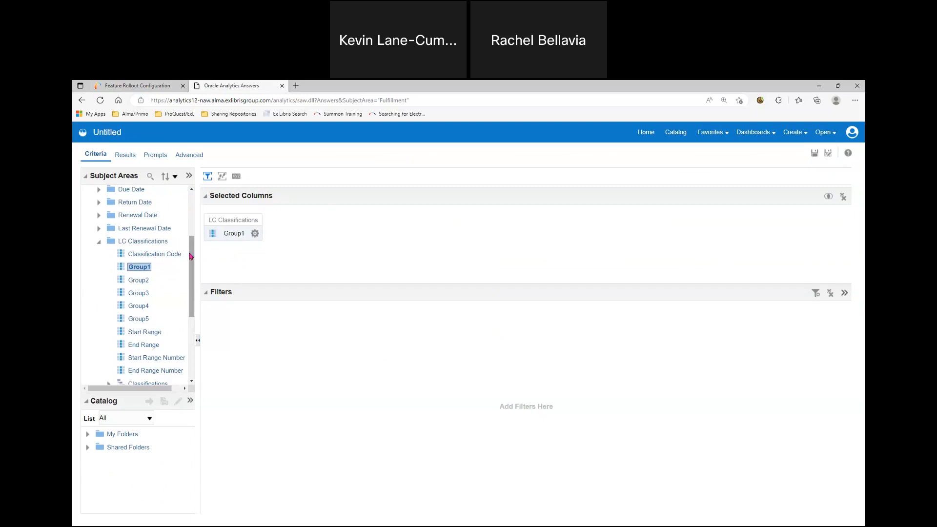
# - Add the Loans (In House + Not In House) measure from the Loan folder to the selected columns beside Group1
pyautogui.click(99, 242)
pyautogui.scroll(5, 99, 243)
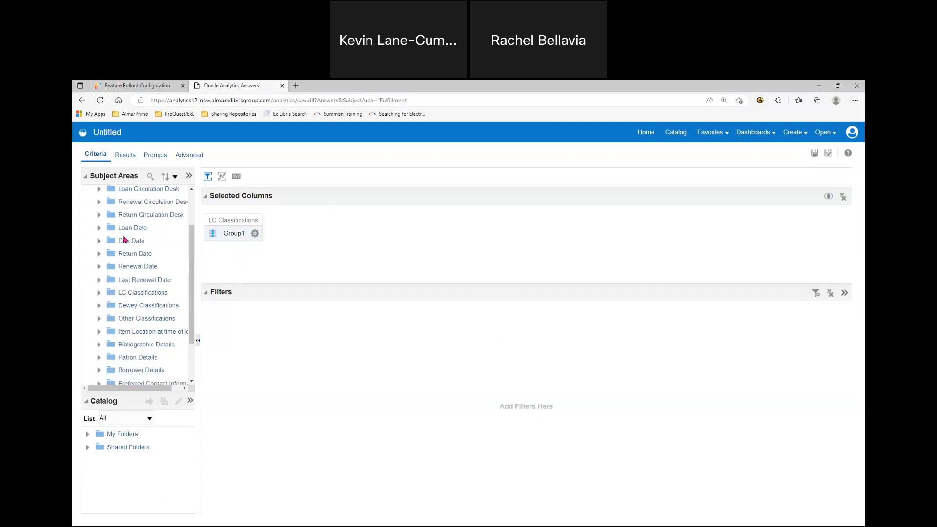
pyautogui.click(97, 207)
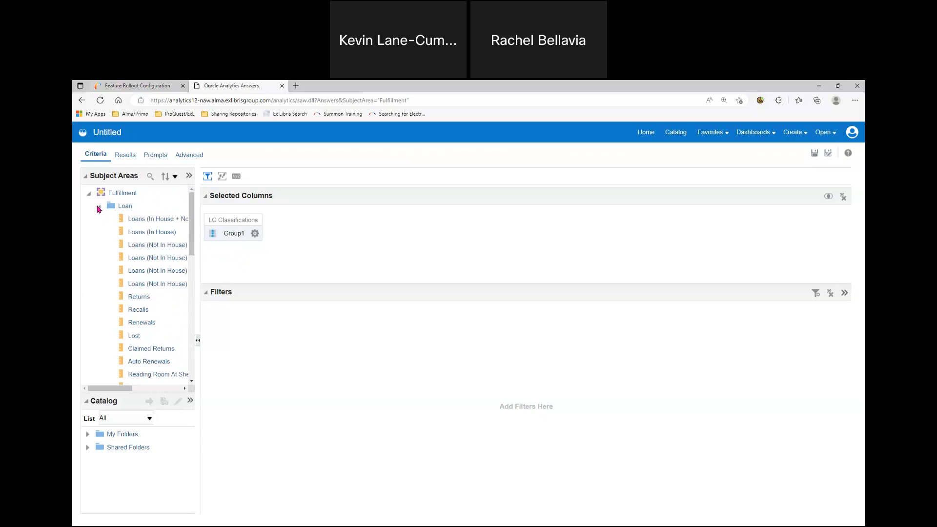
pyautogui.moveTo(199, 237); pyautogui.dragTo(256, 254)
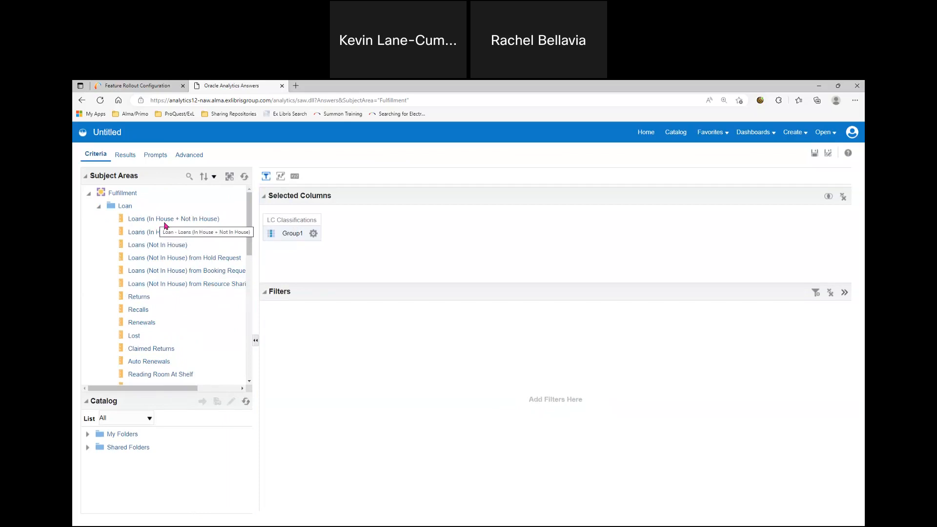
pyautogui.moveTo(154, 221); pyautogui.dragTo(329, 228)
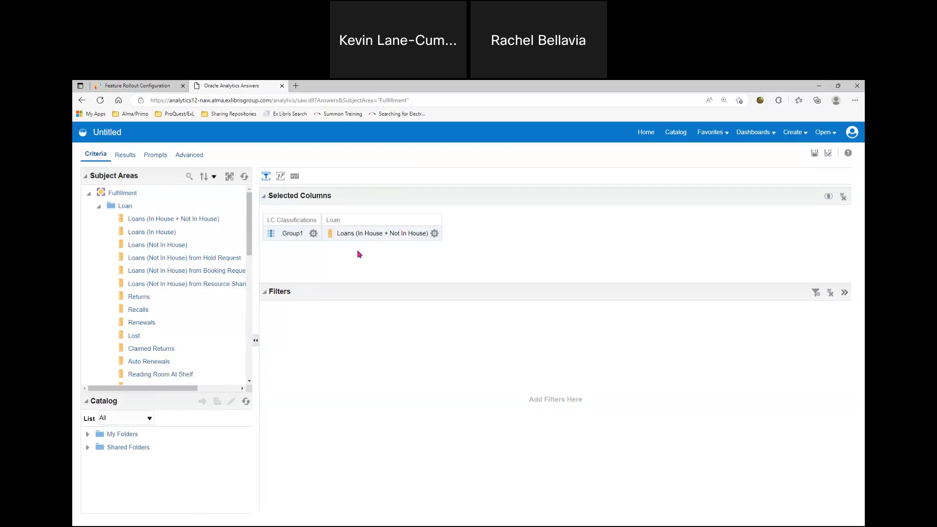
# - Filter the Loans (In House + Not In House) column with the operator "is in top" and the value 10
pyautogui.click(314, 234)
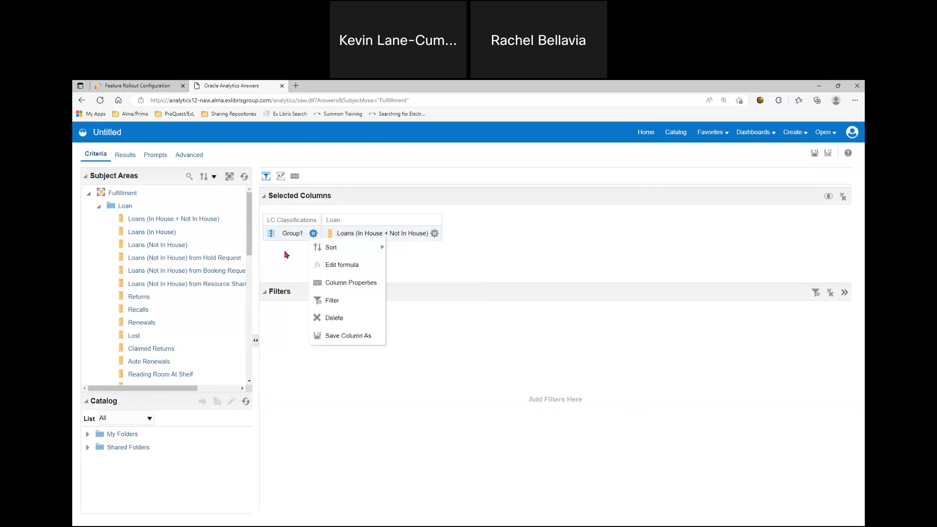
pyautogui.click(307, 260)
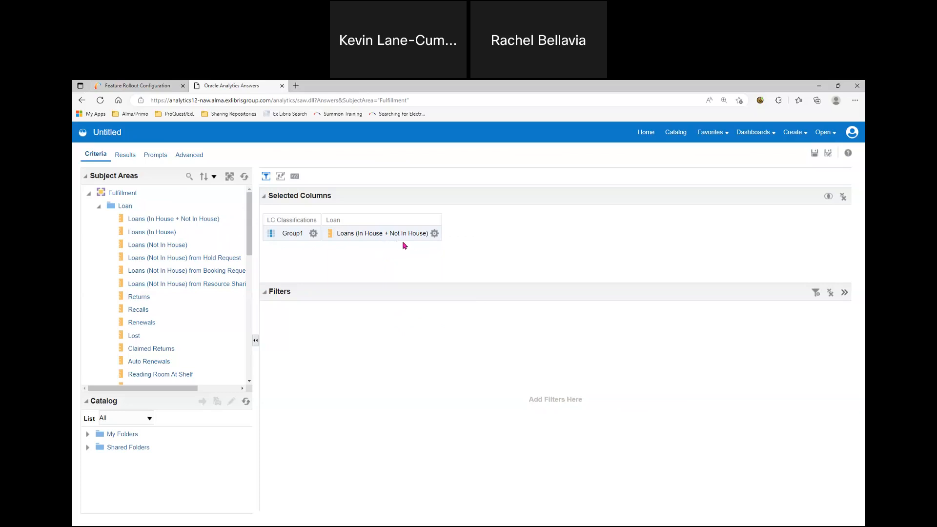
pyautogui.click(434, 233)
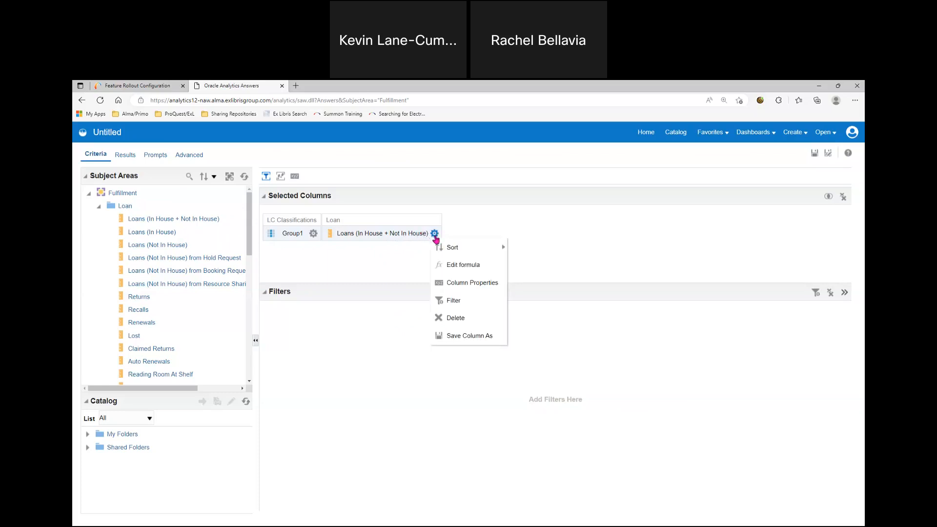
pyautogui.click(454, 301)
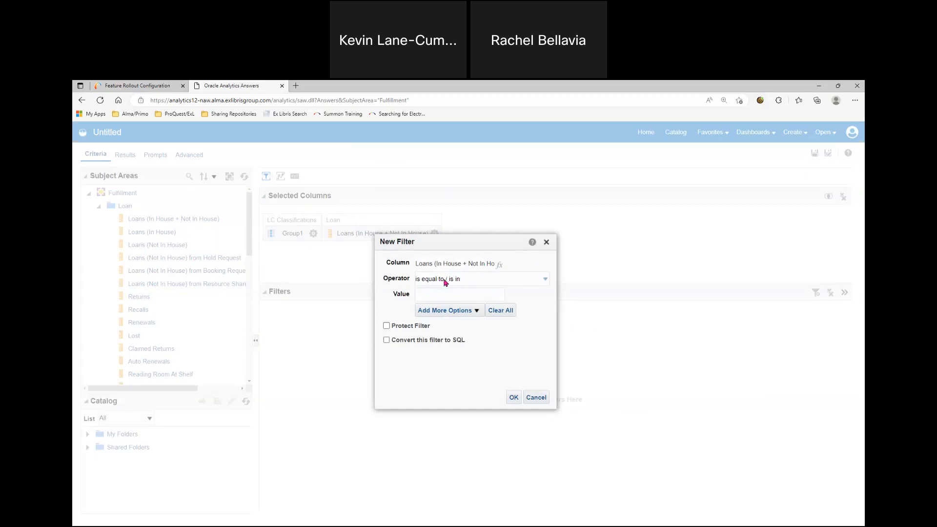
pyautogui.click(544, 279)
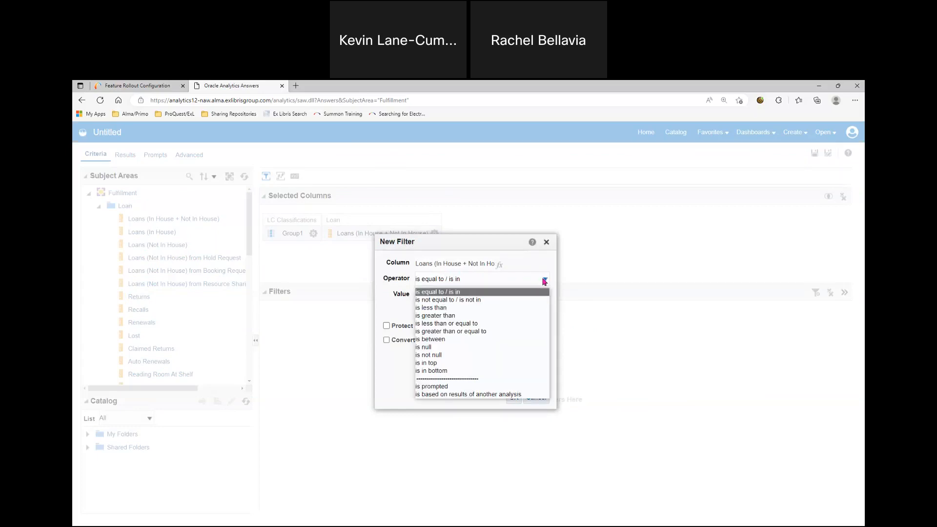
pyautogui.click(464, 363)
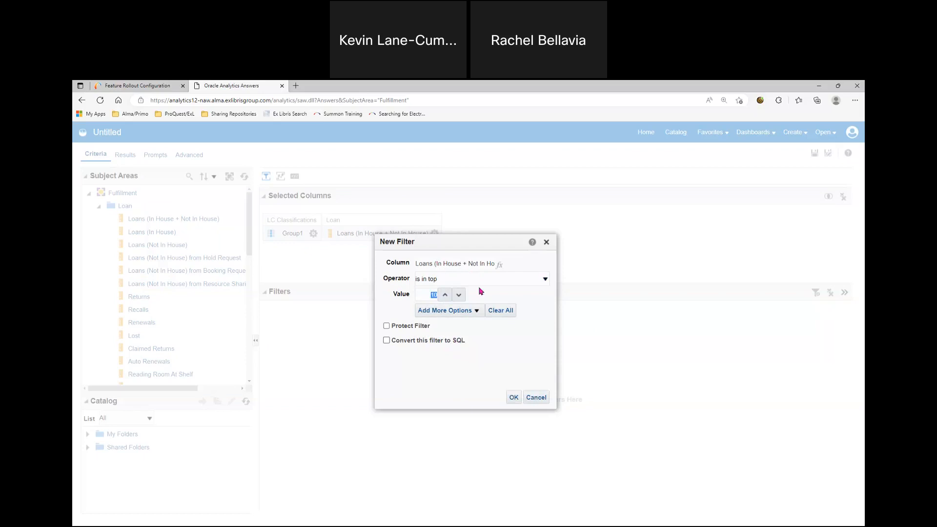
pyautogui.click(513, 398)
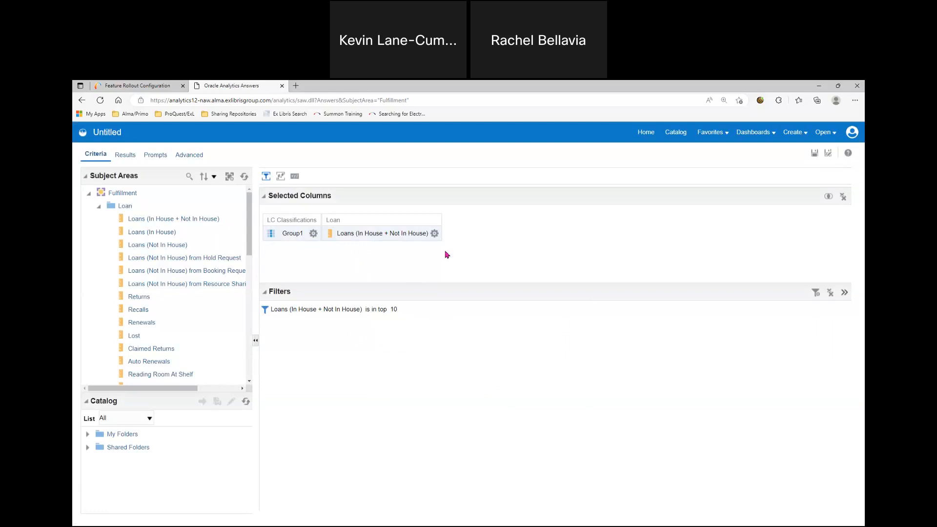
# - Add a filter on the Loan Year column from Loan Date that is equal to 2020
pyautogui.click(816, 296)
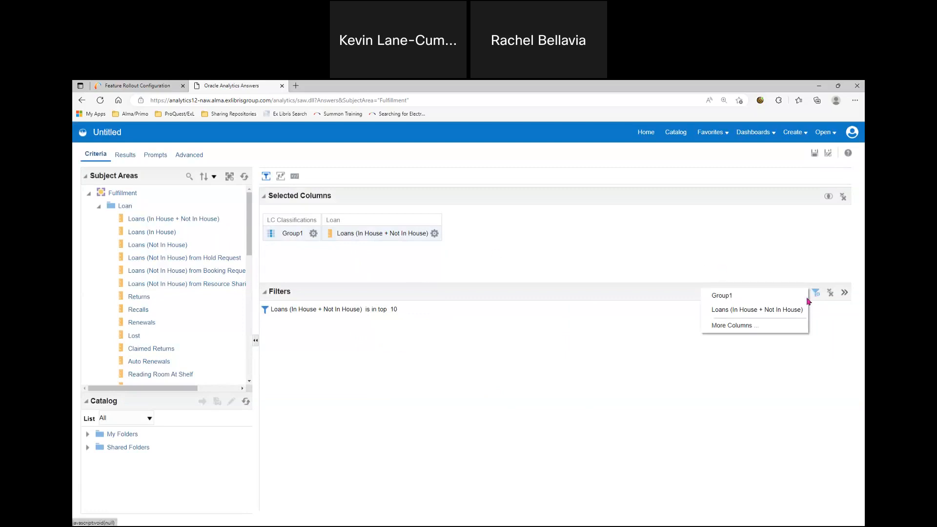
pyautogui.click(734, 327)
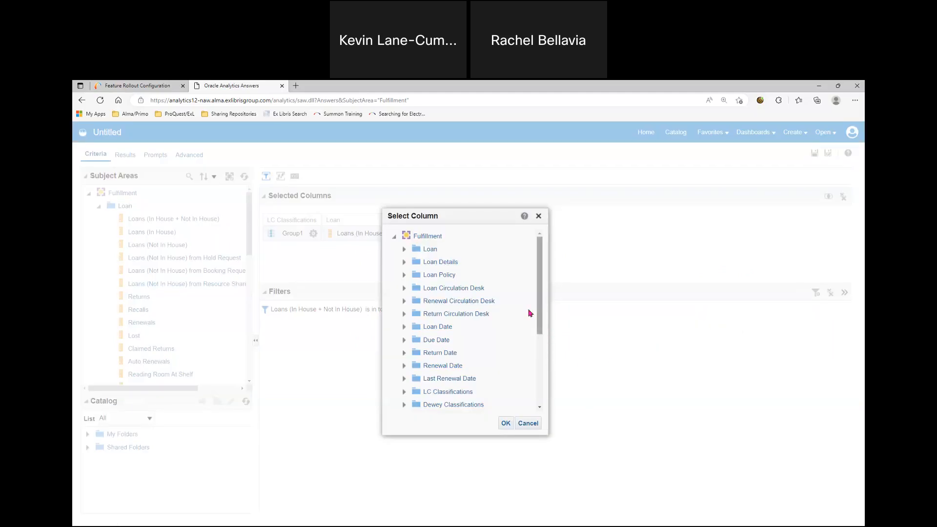
pyautogui.click(405, 326)
pyautogui.scroll(-1, 483, 328)
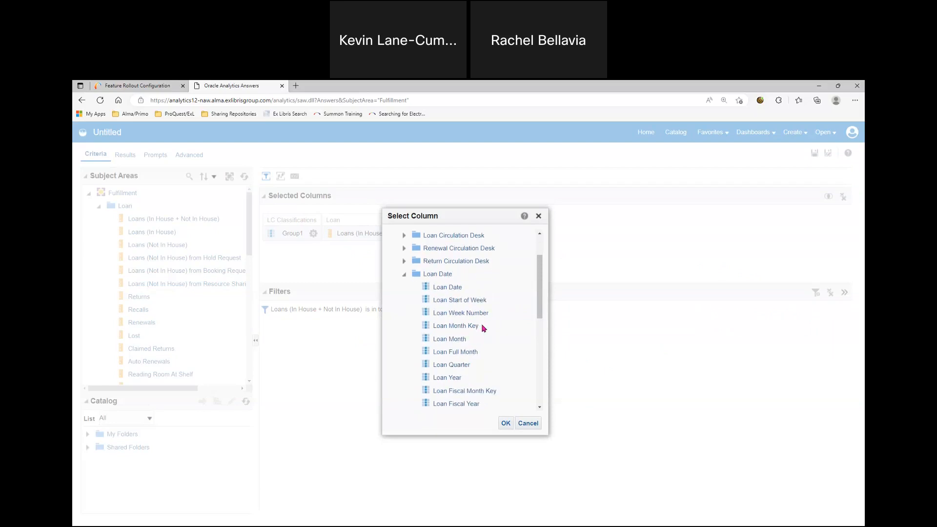
pyautogui.click(448, 377)
pyautogui.click(505, 422)
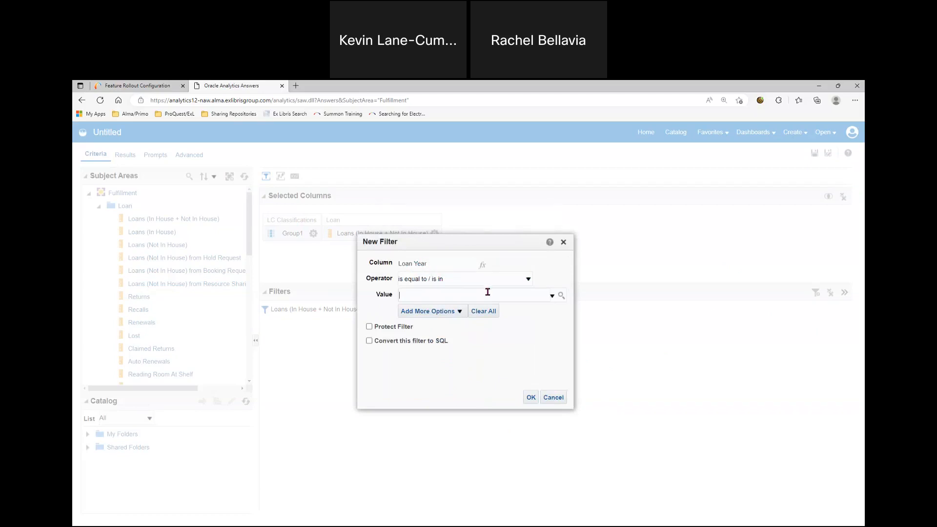
pyautogui.click(552, 295)
pyautogui.moveTo(561, 313); pyautogui.dragTo(560, 346)
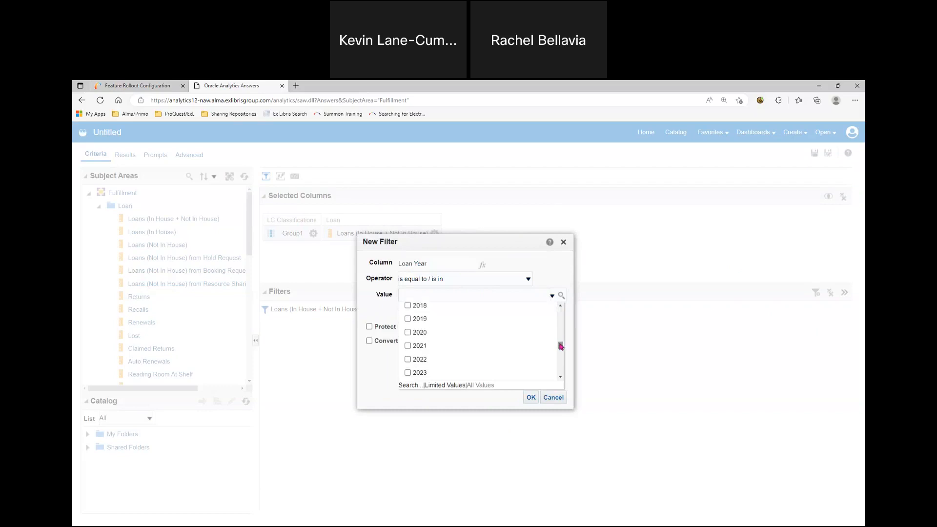
pyautogui.click(408, 332)
pyautogui.click(531, 397)
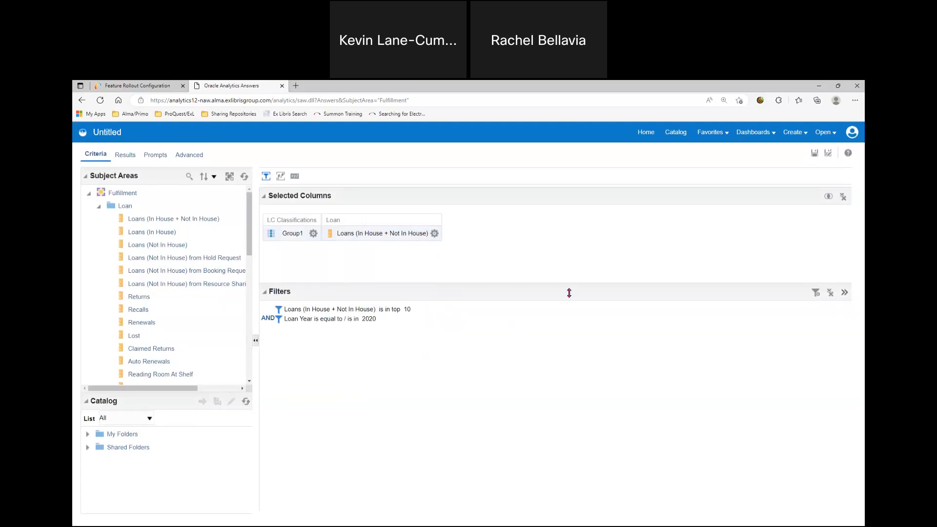
# - Save the analysis as "Top 10 LC Classifications Loaned" in the Reports subfolder of the shared Test Dashboard folder
pyautogui.click(814, 154)
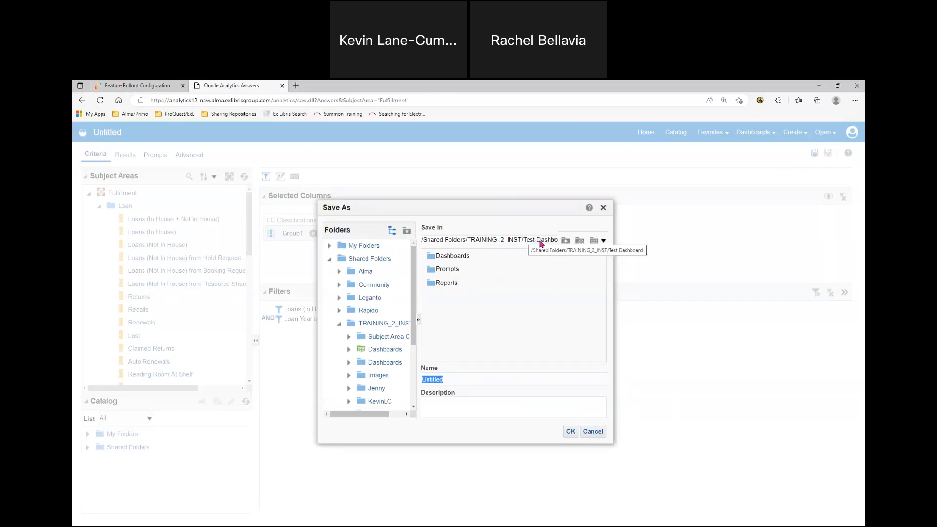
pyautogui.moveTo(414, 311); pyautogui.dragTo(413, 375)
pyautogui.click(377, 404)
pyautogui.moveTo(414, 333); pyautogui.dragTo(418, 361)
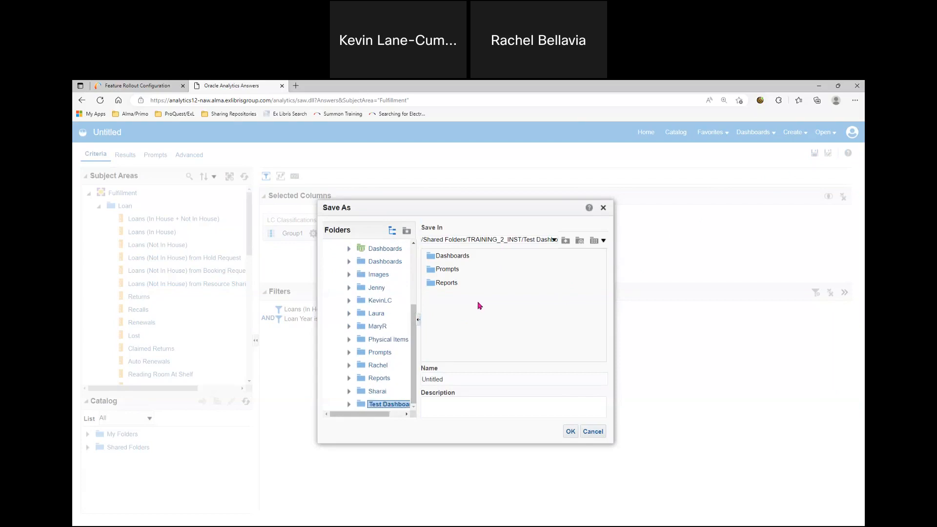
pyautogui.doubleClick(432, 288)
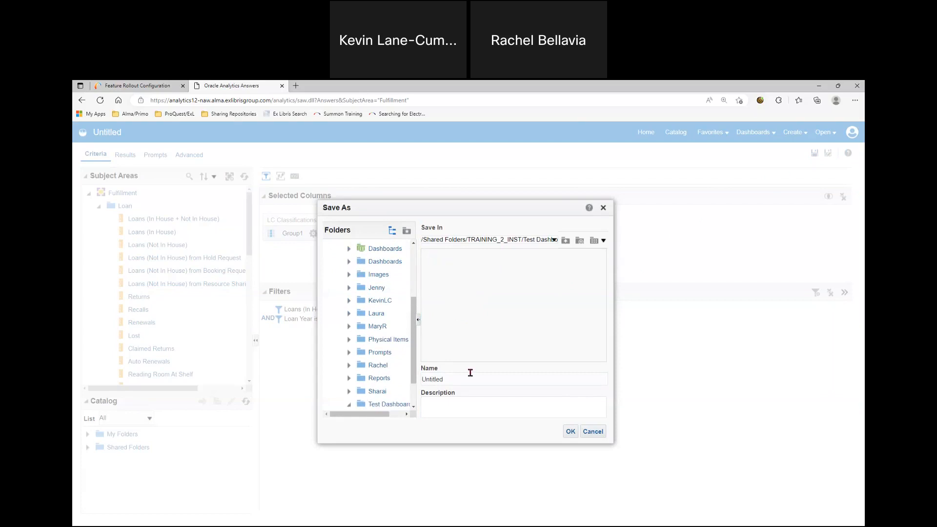
pyautogui.doubleClick(428, 381)
pyautogui.write('Top 10 LC Classifications Loan')
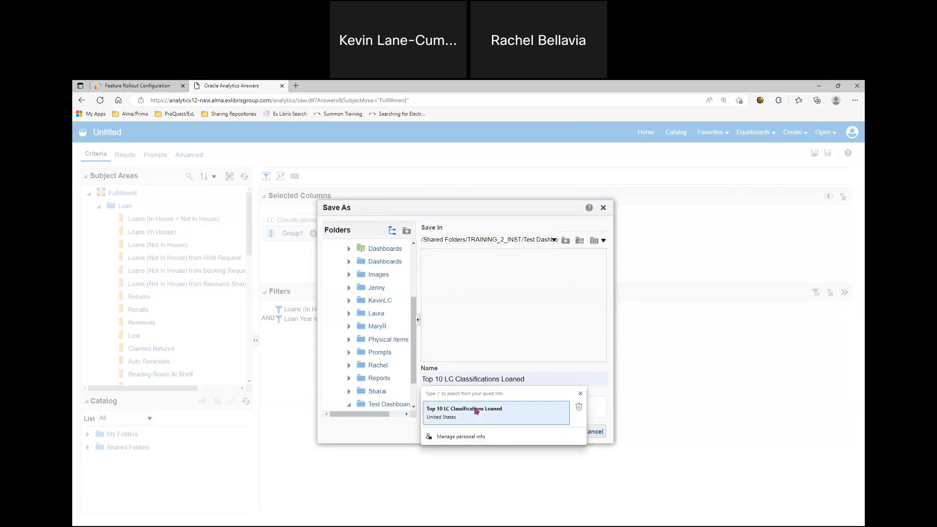
pyautogui.click(475, 410)
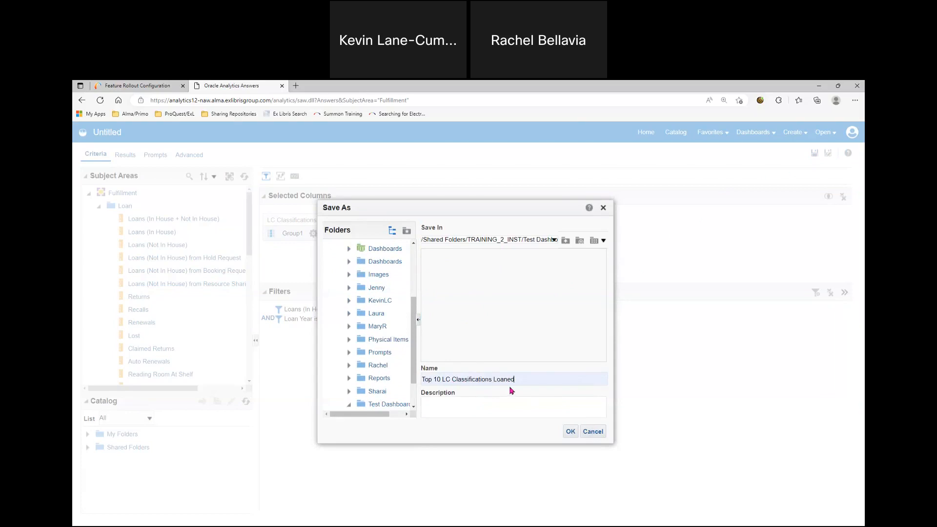
pyautogui.click(571, 432)
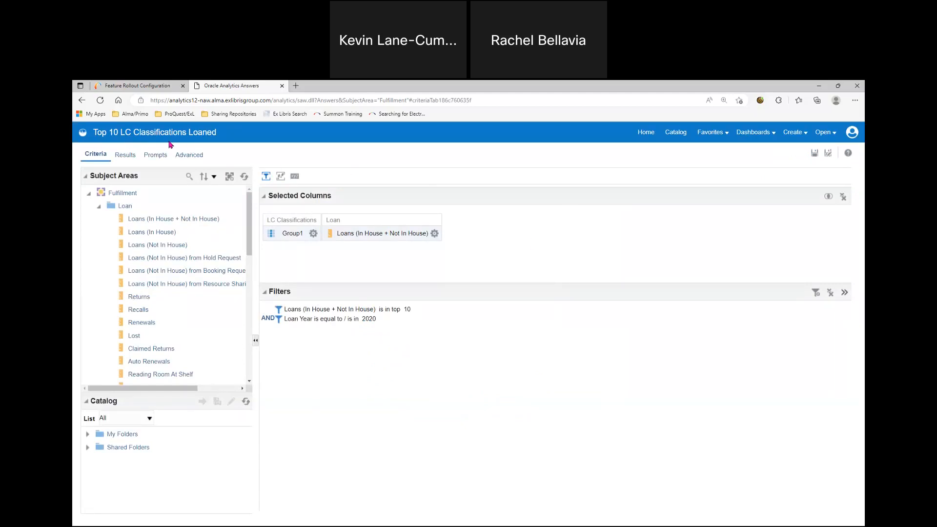
# - Display the results of the Top 10 LC Classifications Loaned analysis and save it again
pyautogui.click(123, 159)
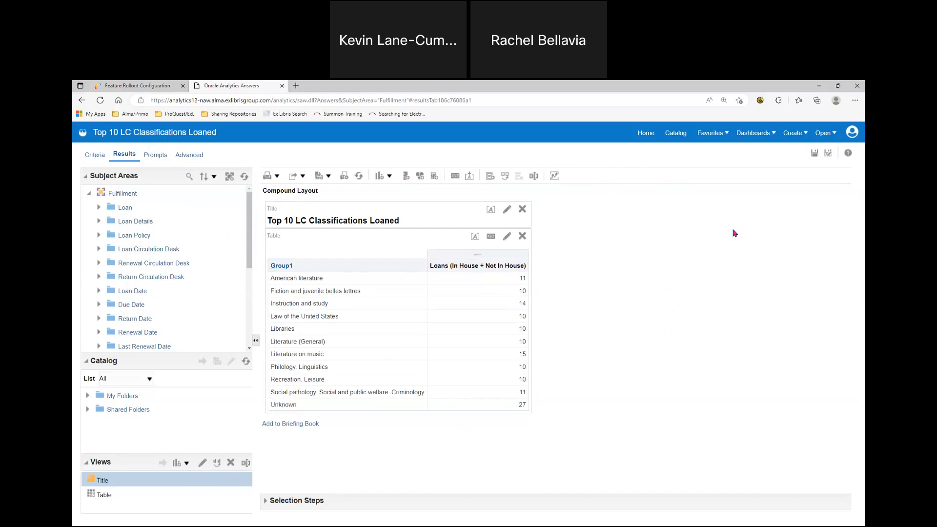
pyautogui.click(814, 153)
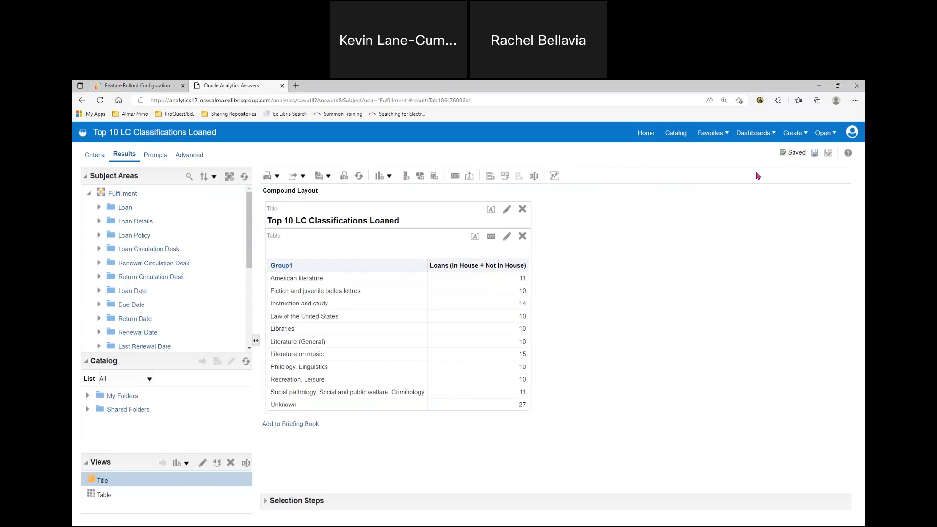
# - Create another new analysis based on the Fulfillment subject area
pyautogui.click(780, 139)
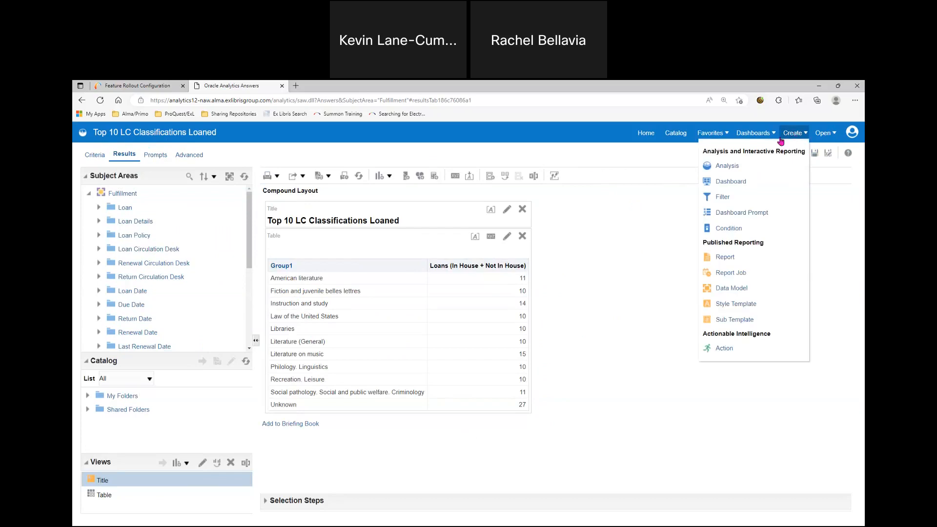
pyautogui.click(725, 166)
pyautogui.scroll(-3, 742, 286)
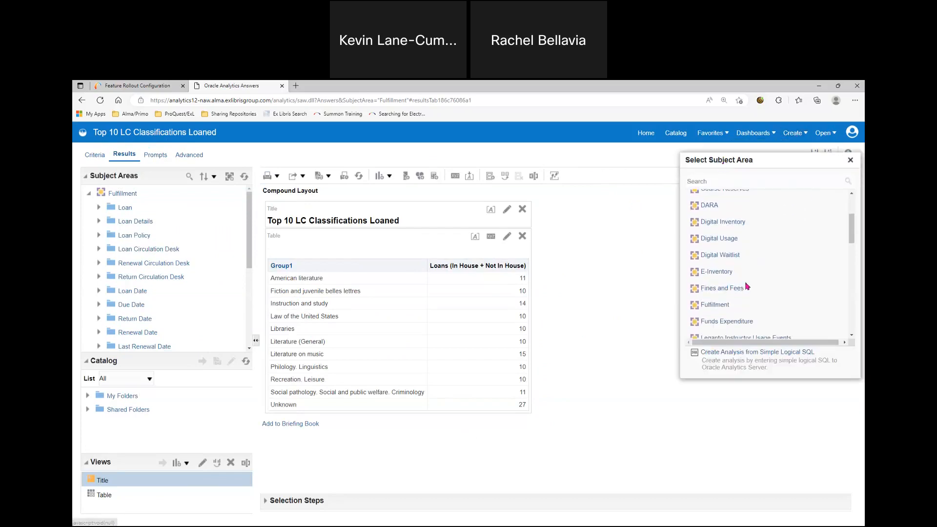
pyautogui.click(715, 305)
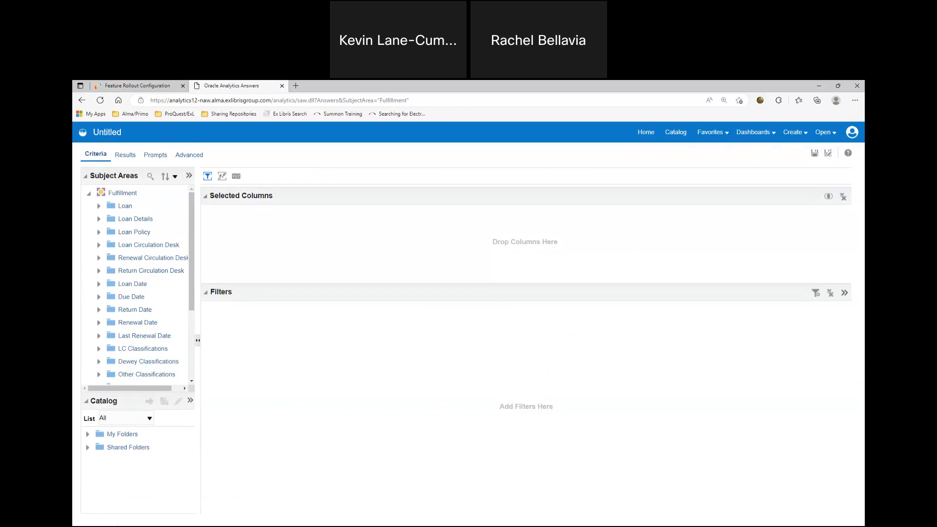
# - Add the Title column from Bibliographic Details to the new analysis's selected columns and collapse that folder
pyautogui.moveTo(191, 264); pyautogui.dragTo(190, 339)
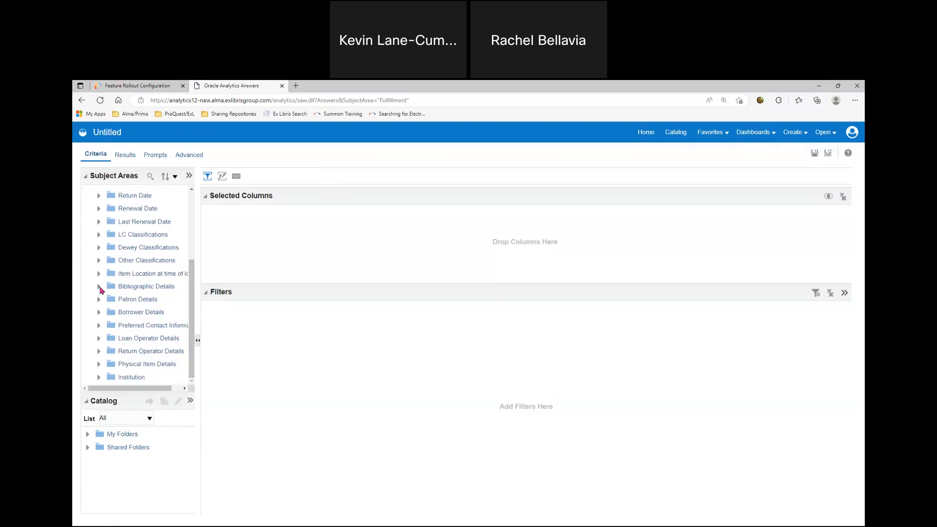
pyautogui.click(99, 287)
pyautogui.scroll(-10, 152, 290)
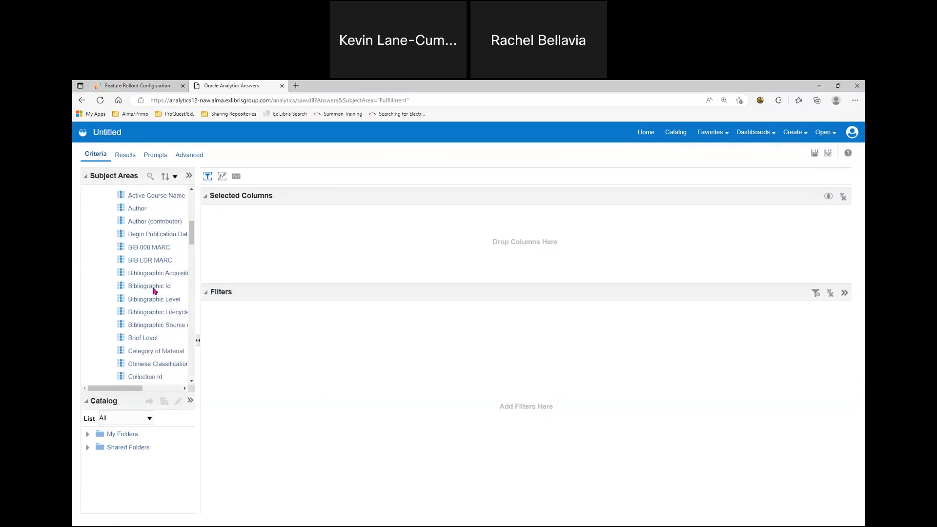
pyautogui.scroll(-10, 152, 291)
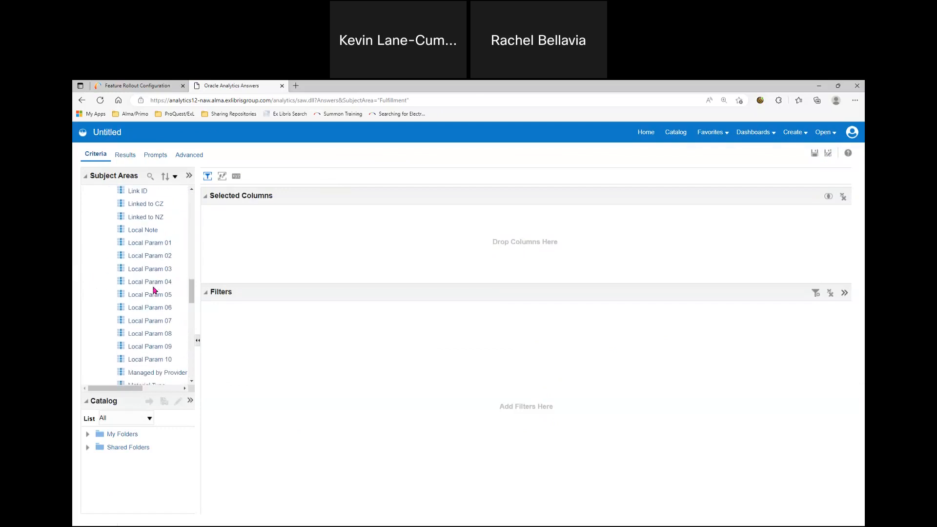
pyautogui.scroll(-10, 154, 290)
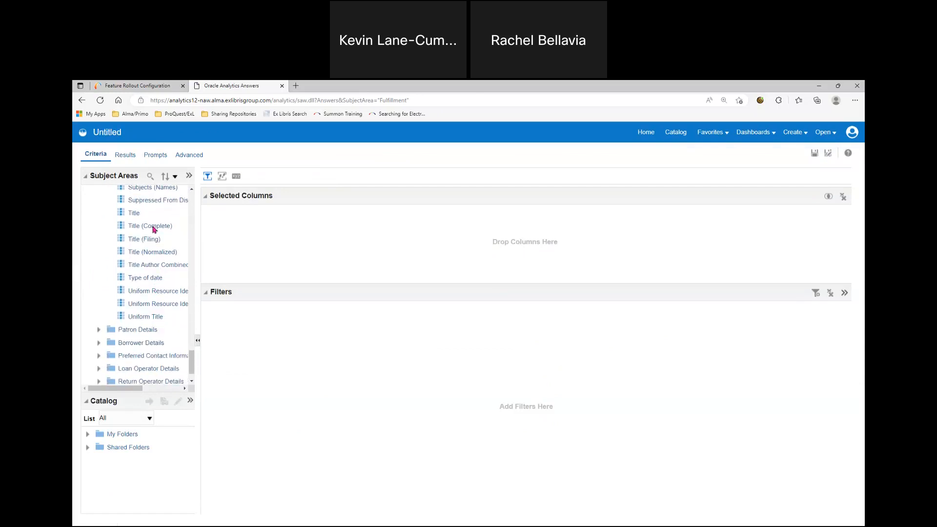
pyautogui.moveTo(130, 215); pyautogui.dragTo(225, 215)
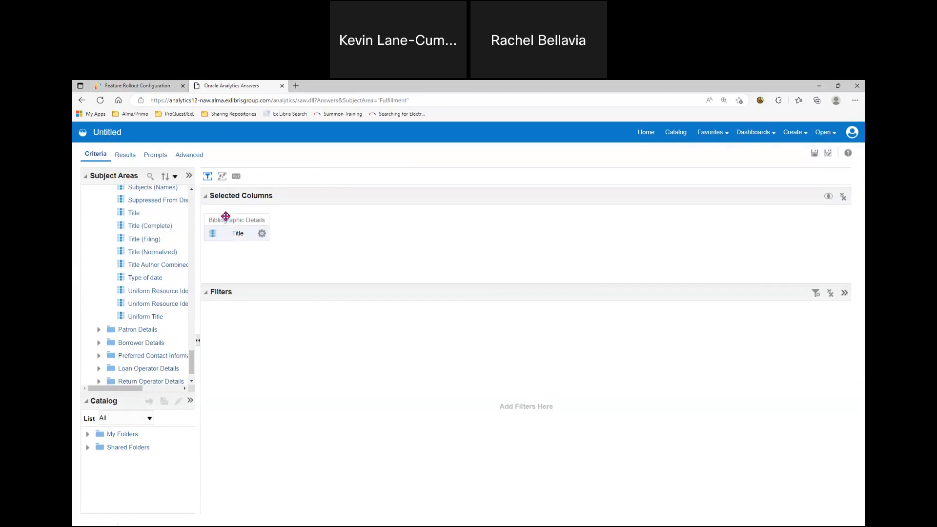
pyautogui.moveTo(192, 360); pyautogui.dragTo(194, 209)
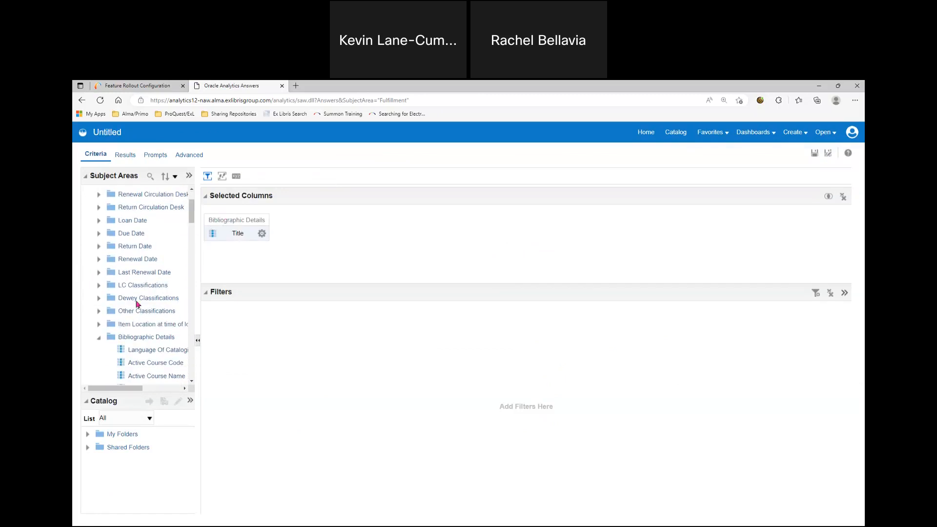
pyautogui.click(100, 338)
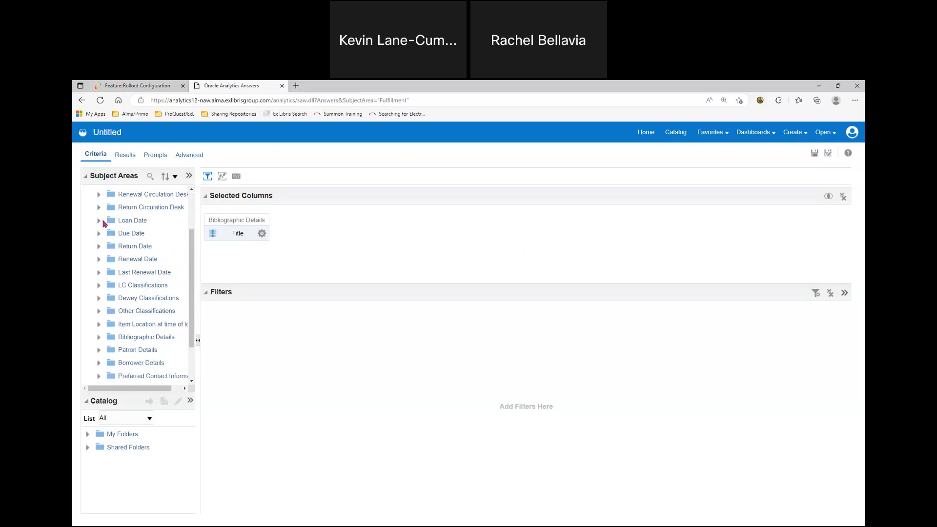
# - Add the Loan Year column from the Loan Date folder to the analysis's selected columns
pyautogui.click(99, 221)
pyautogui.scroll(-1, 144, 244)
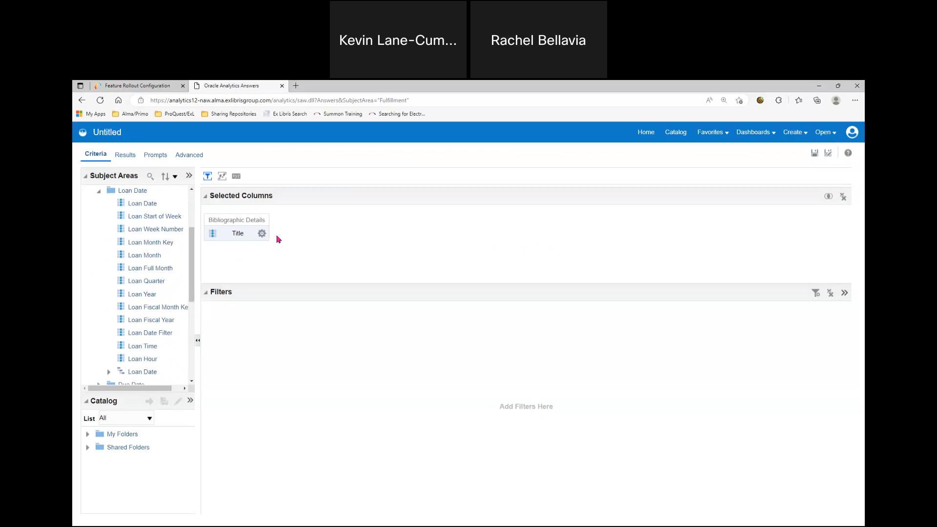
pyautogui.doubleClick(136, 295)
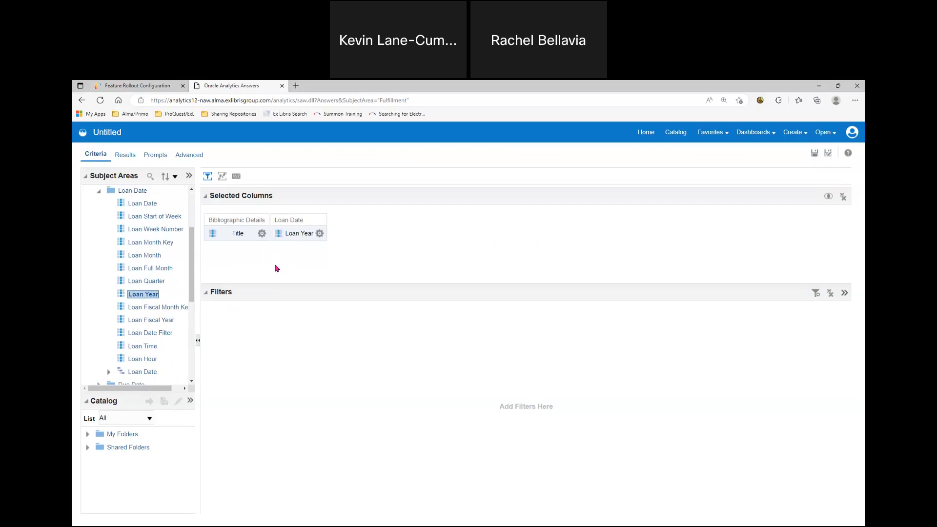
# - Filter the Loan Year column so that it is equal to 2020
pyautogui.click(320, 233)
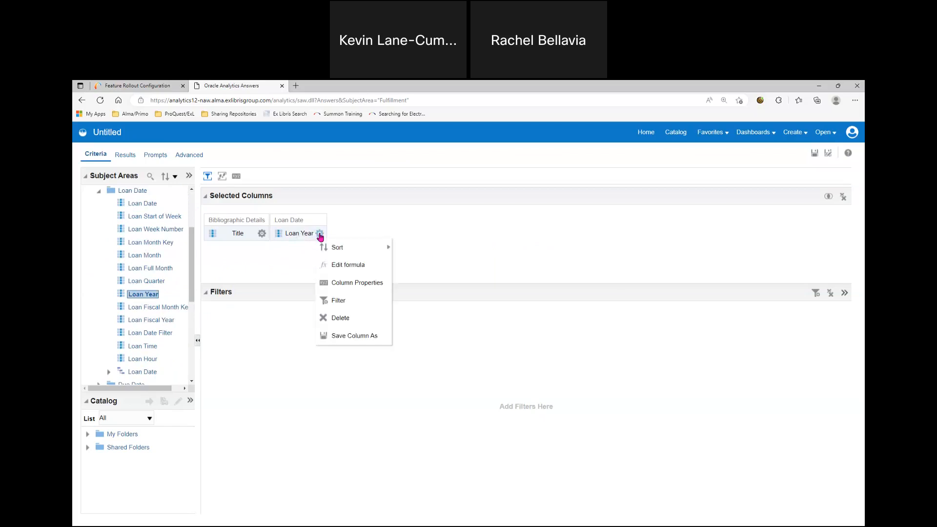
pyautogui.click(340, 301)
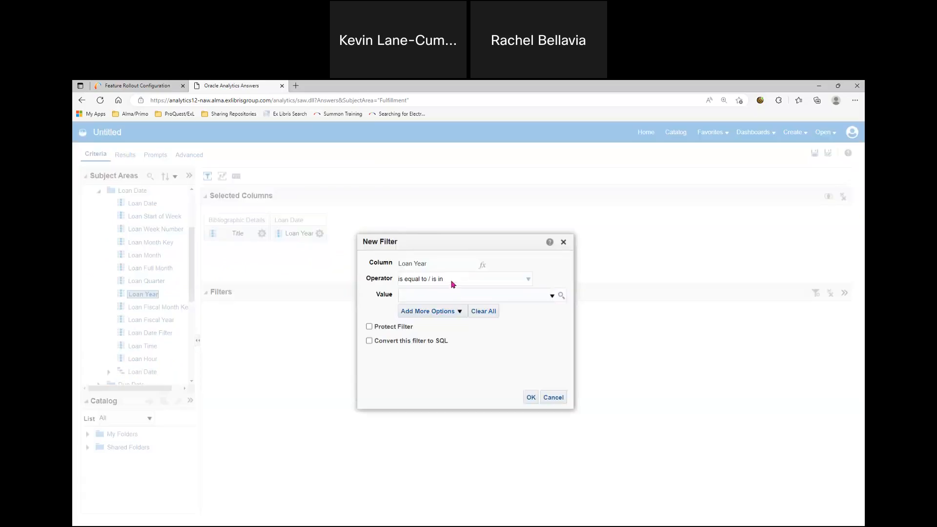
pyautogui.click(551, 295)
pyautogui.scroll(-5, 545, 332)
pyautogui.scroll(-1, 546, 333)
pyautogui.click(408, 354)
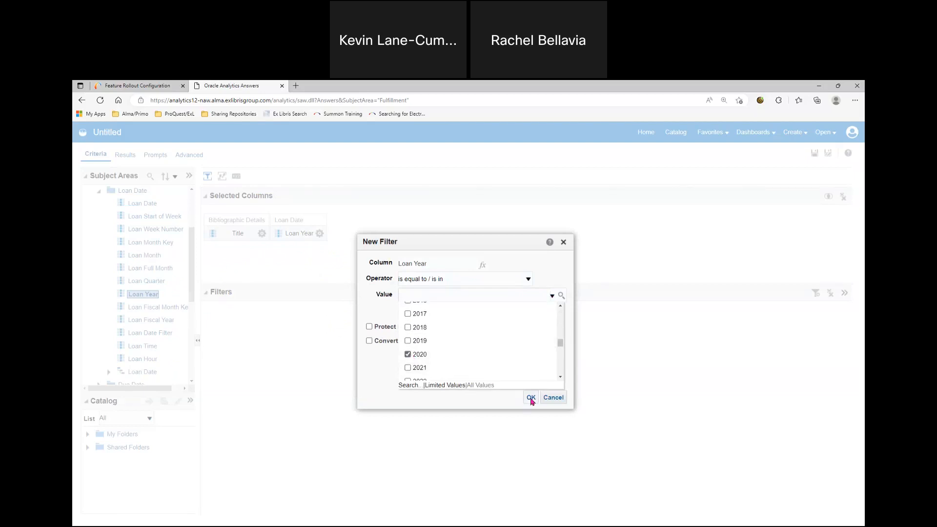
pyautogui.click(531, 398)
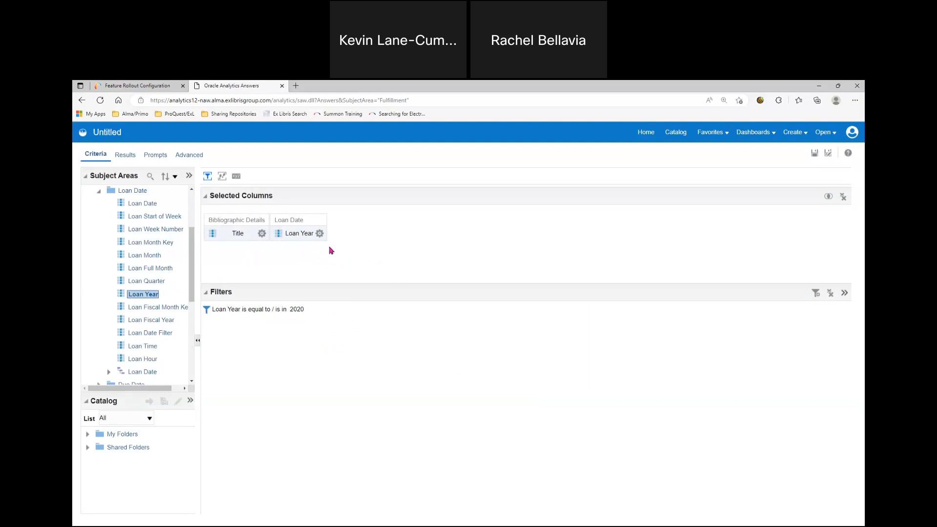
pyautogui.click(319, 234)
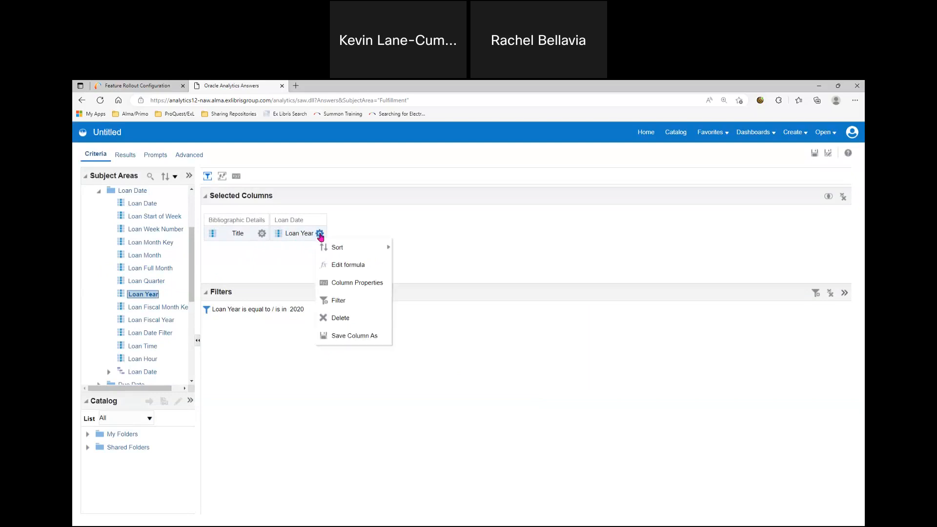
pyautogui.click(226, 258)
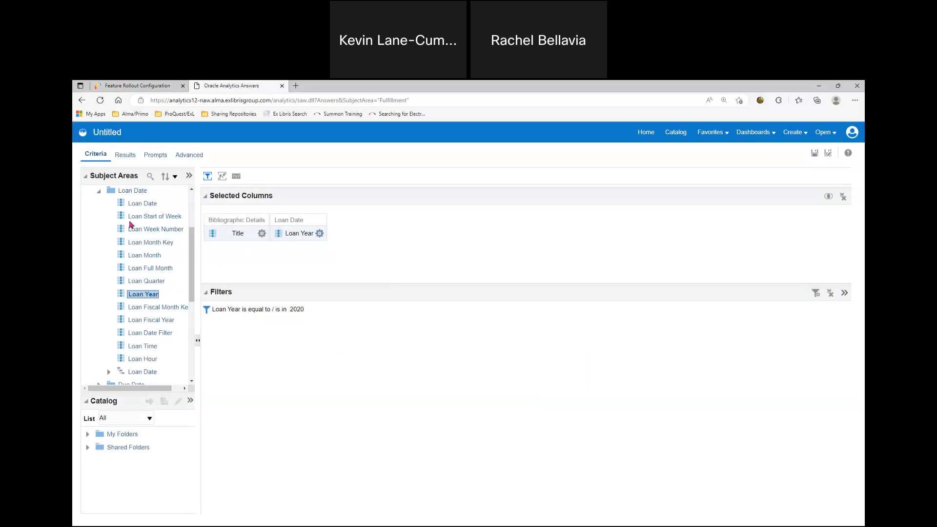
# - Add the Loans (In House + Not In House) measure from the Loan folder and remove the Loan Year column from the selected columns
pyautogui.click(99, 191)
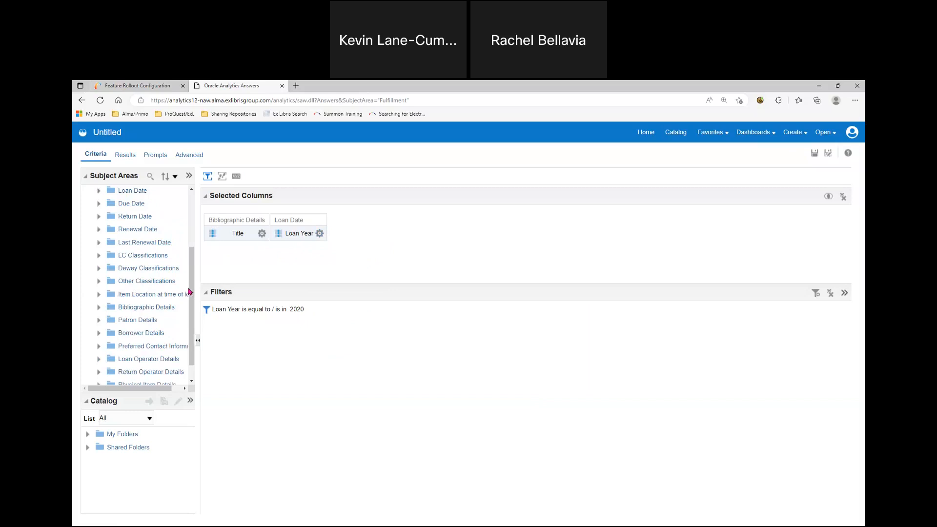
pyautogui.moveTo(189, 293); pyautogui.dragTo(193, 219)
pyautogui.click(99, 205)
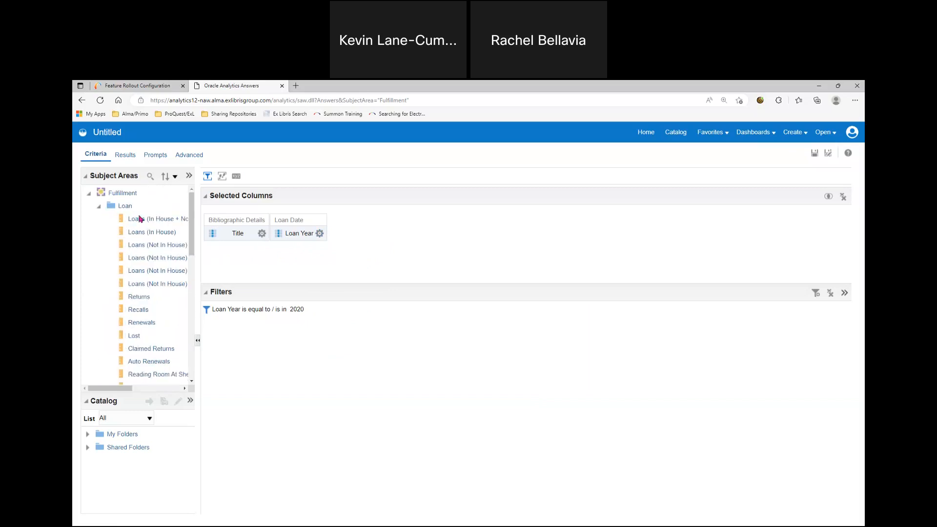
pyautogui.click(164, 220)
pyautogui.doubleClick(164, 219)
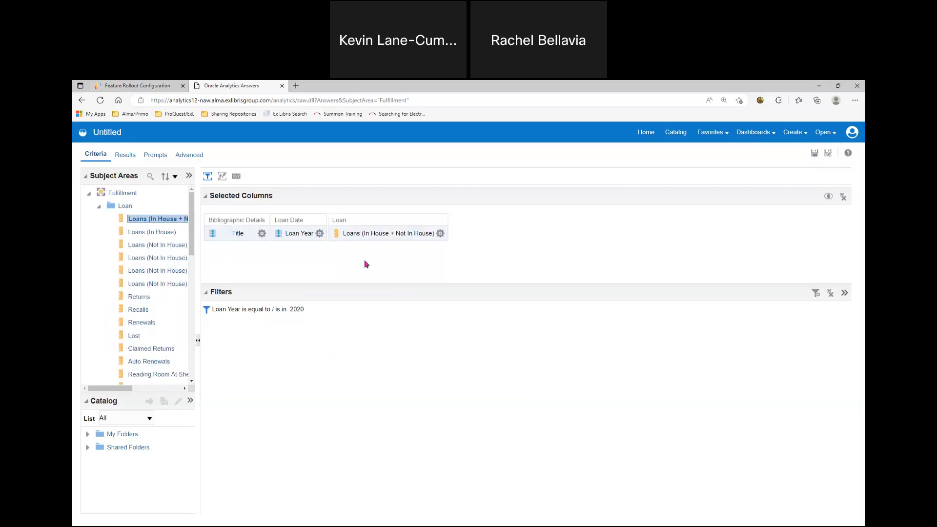
pyautogui.click(320, 233)
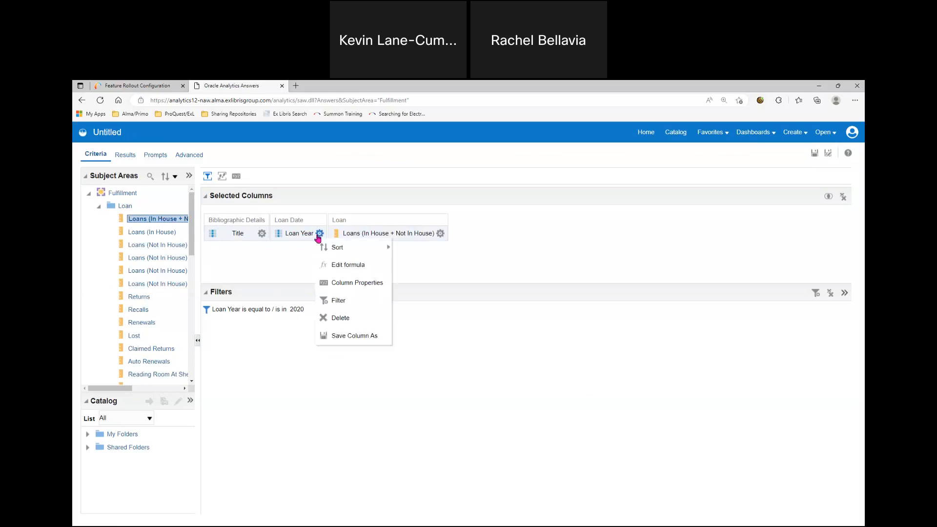
pyautogui.click(340, 318)
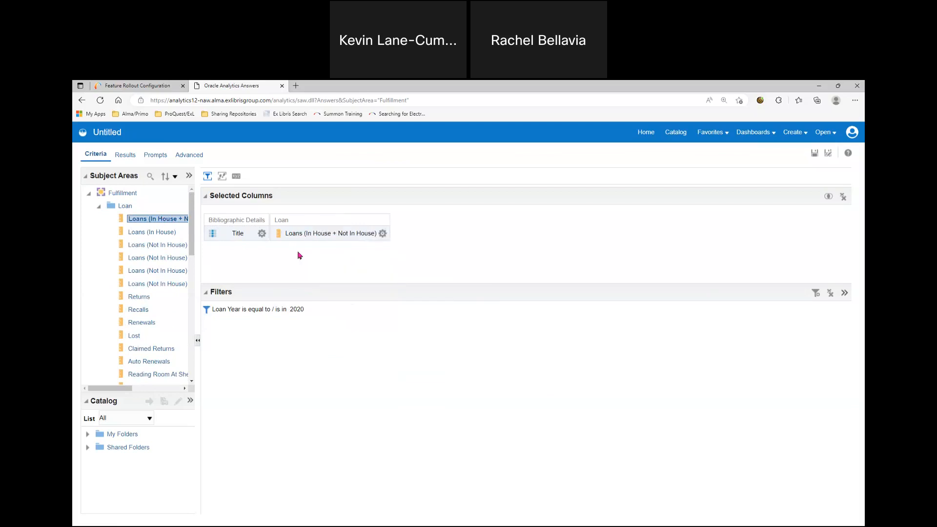
# - Filter the Loans (In House + Not In House) column with the operator "is in top" and the value 100
pyautogui.click(383, 234)
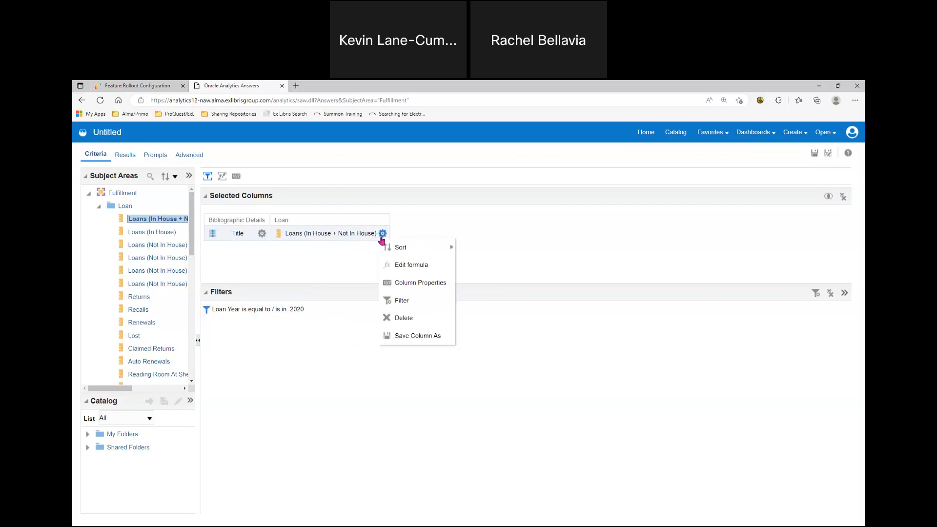
pyautogui.click(401, 301)
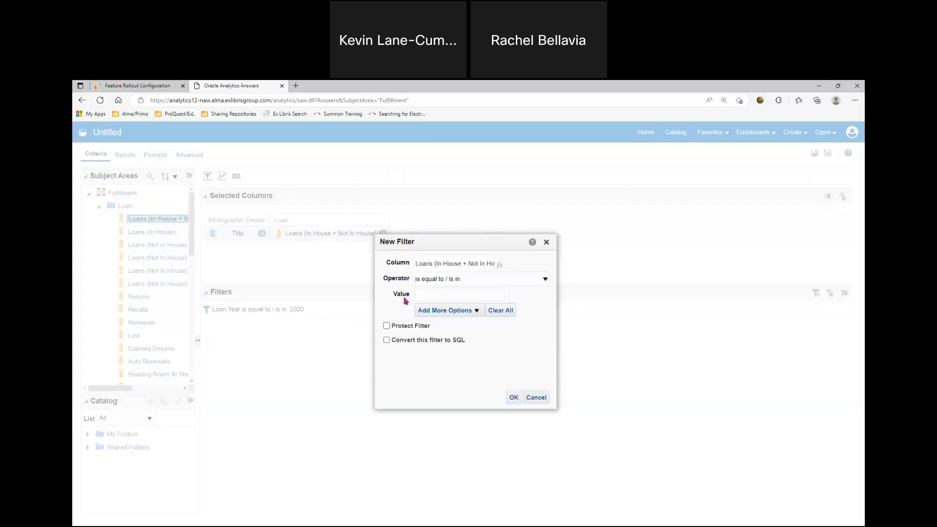
pyautogui.click(545, 279)
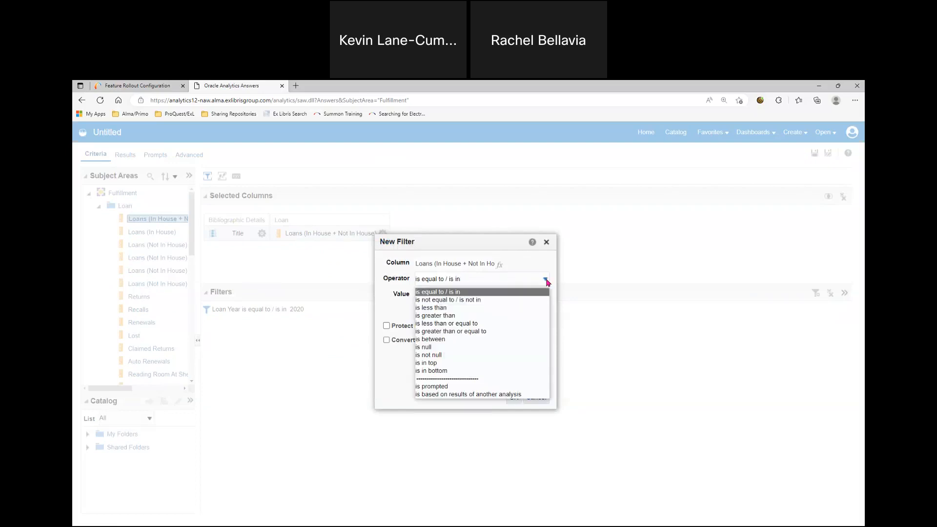
pyautogui.click(449, 363)
pyautogui.doubleClick(439, 295)
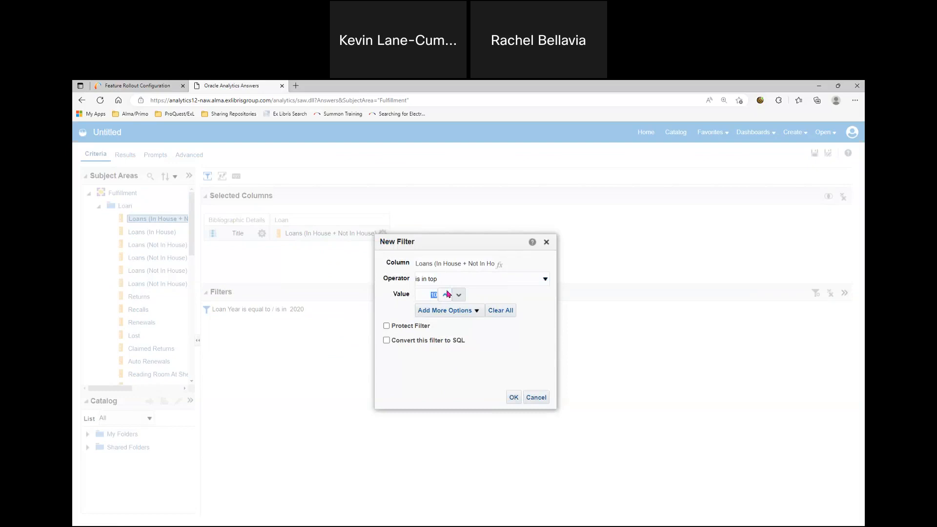
pyautogui.write('100')
pyautogui.click(514, 398)
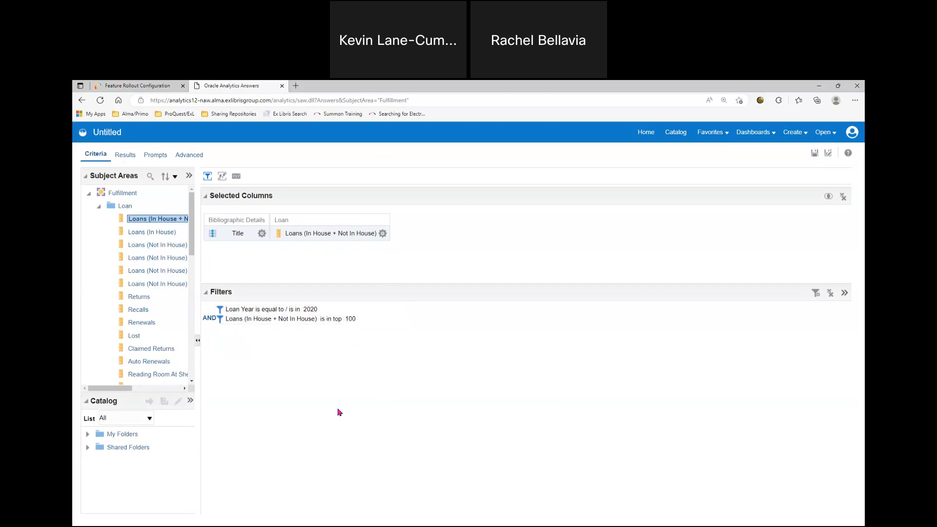
# - Save the analysis as "Most Loaned Titles" in the Reports subfolder of the shared Test Dashboard folder
pyautogui.click(811, 155)
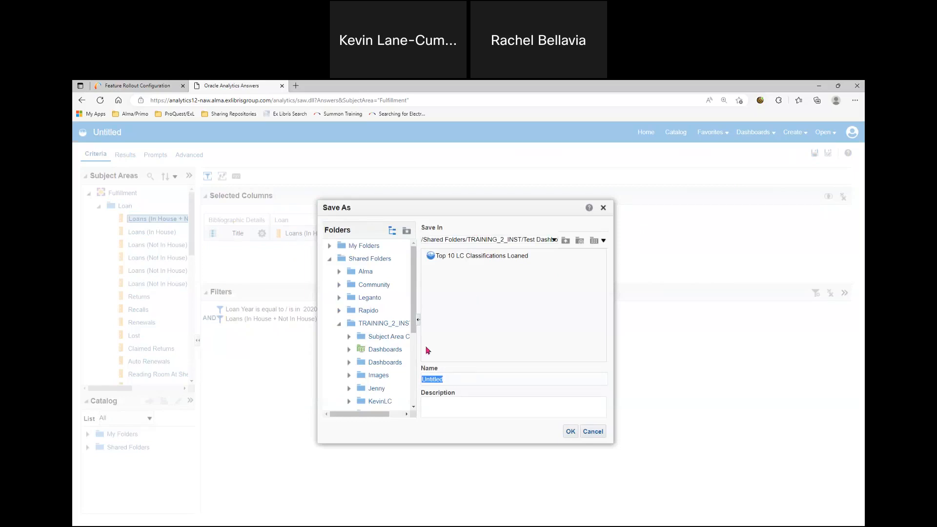
pyautogui.scroll(-5, 412, 334)
pyautogui.click(390, 404)
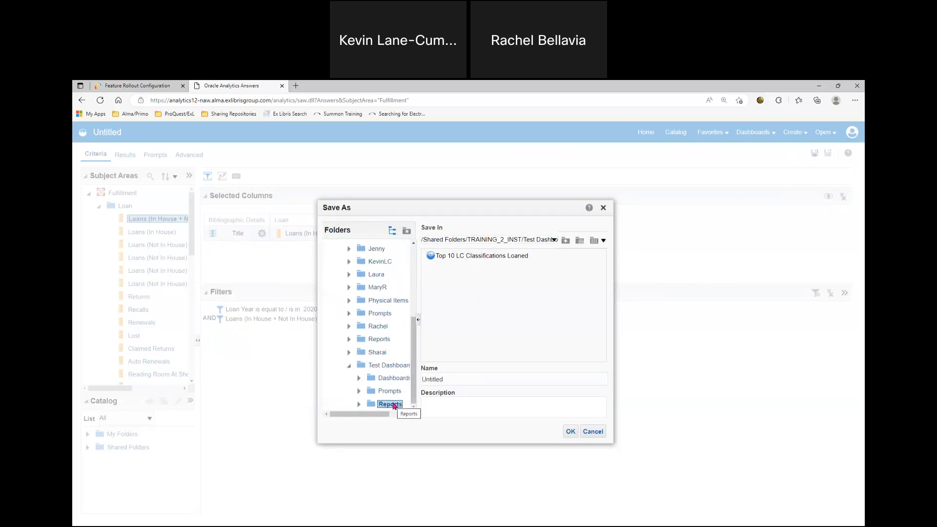
pyautogui.doubleClick(469, 378)
pyautogui.write('Mc')
pyautogui.click(569, 432)
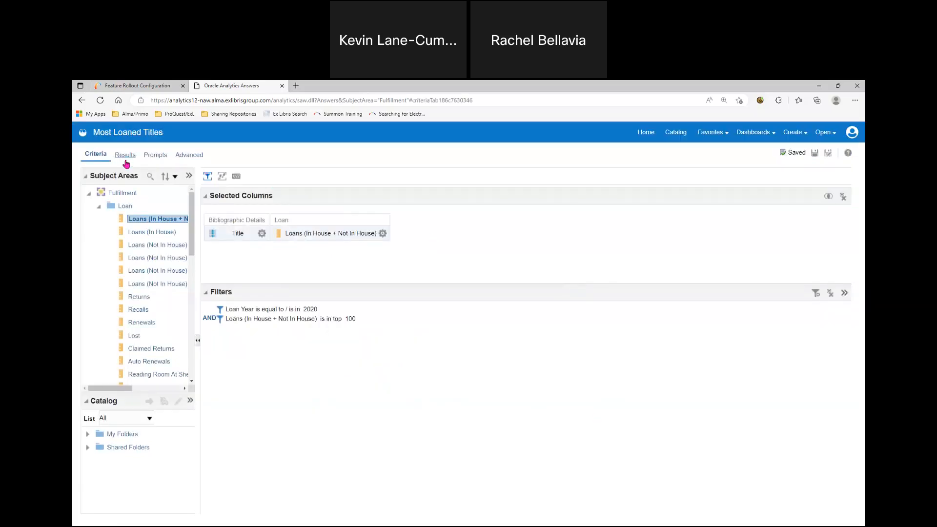
# - Display the results of the Most Loaned Titles analysis and look through the order of the titles and their loan counts
pyautogui.click(125, 155)
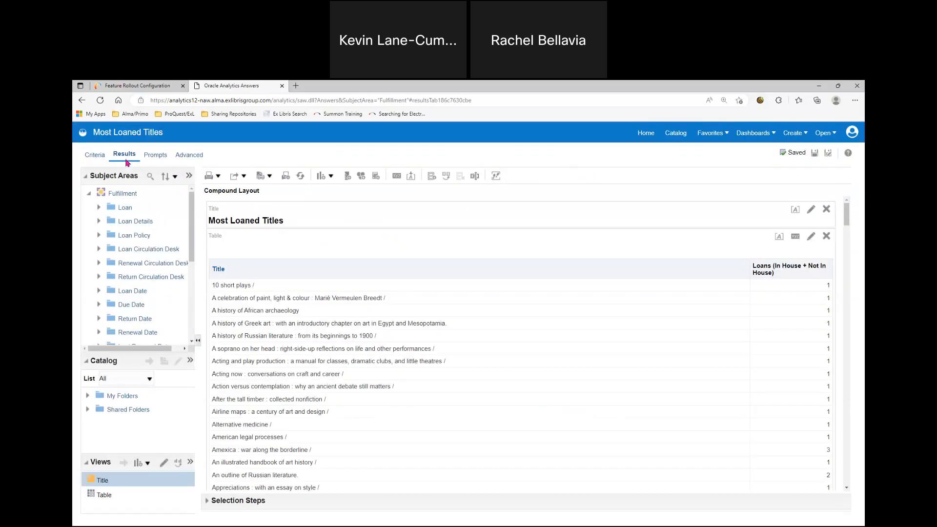
pyautogui.scroll(-10, 554, 285)
pyautogui.scroll(-5, 554, 285)
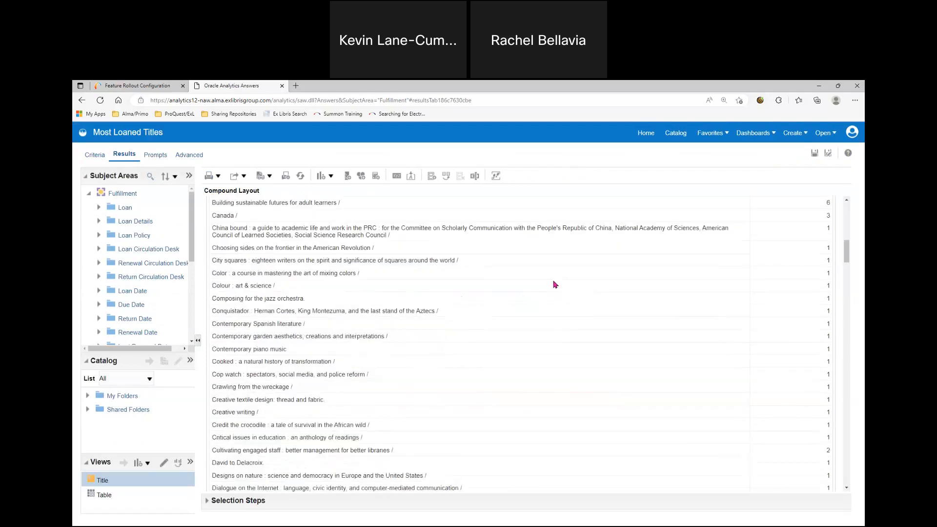
pyautogui.scroll(10, 555, 285)
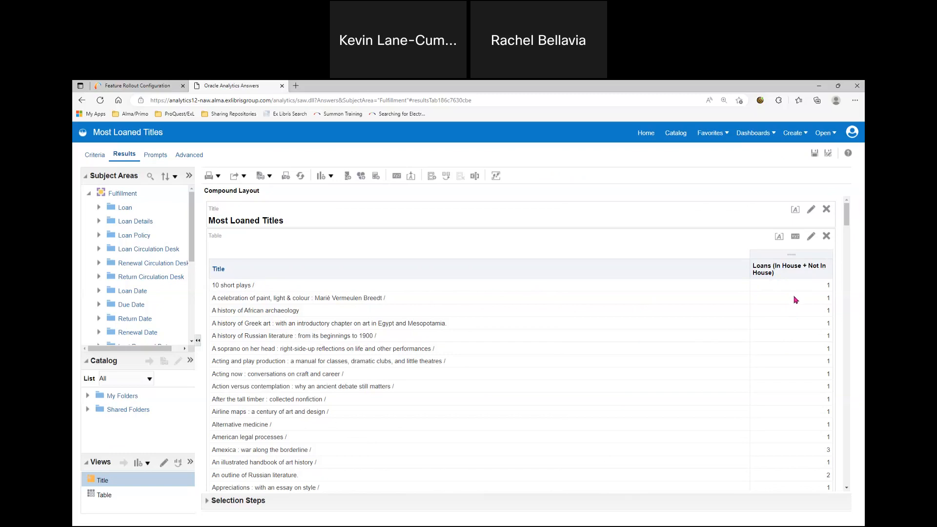
# - Return to the analysis criteria and sort the Loans (In House + Not In House) column in descending order
pyautogui.click(99, 154)
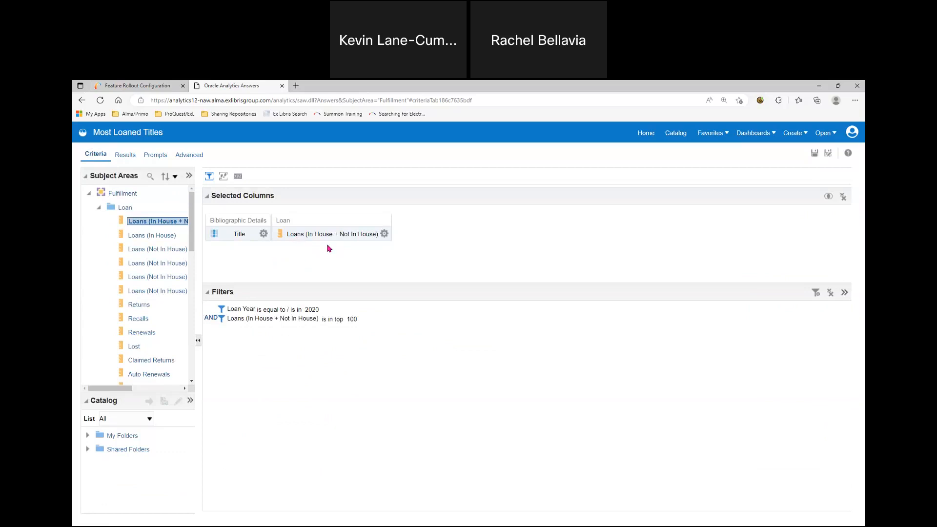
pyautogui.click(384, 234)
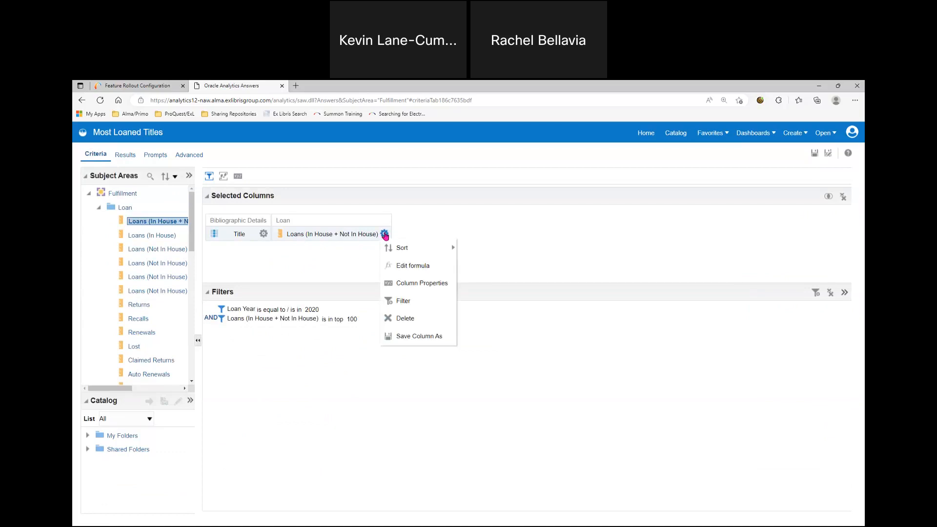
pyautogui.moveTo(393, 249)
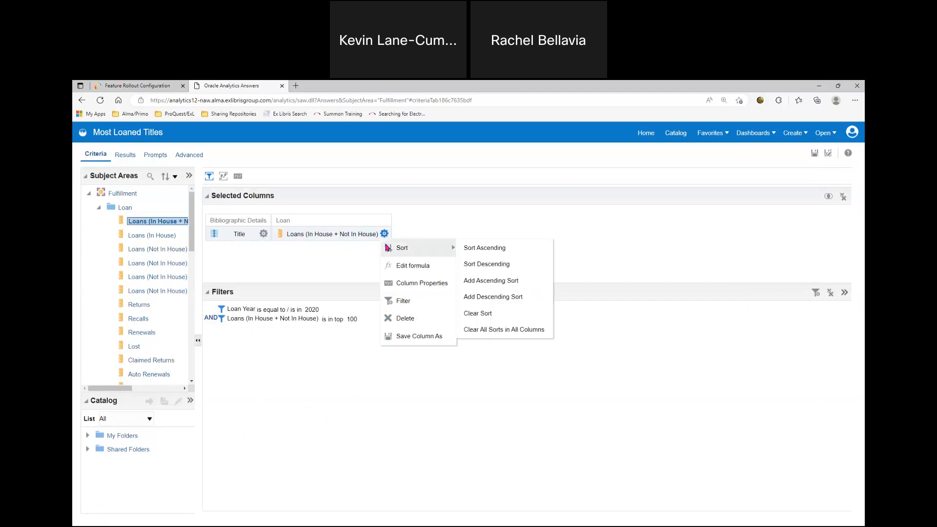
pyautogui.click(482, 265)
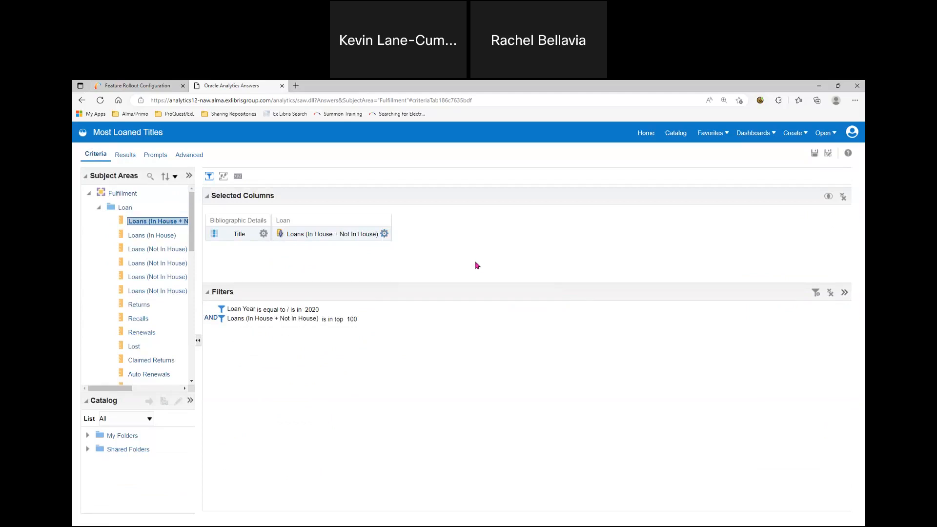
# - Save the Most Loaned Titles analysis, display its sorted results, and save it again
pyautogui.click(815, 153)
pyautogui.click(130, 157)
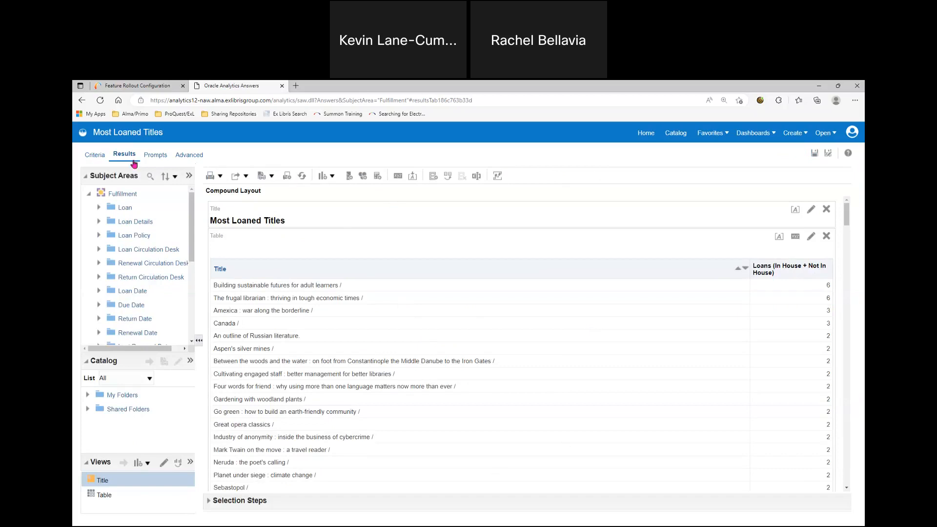
pyautogui.click(813, 154)
# - Create a further analysis based on the Fulfillment subject area
pyautogui.click(795, 137)
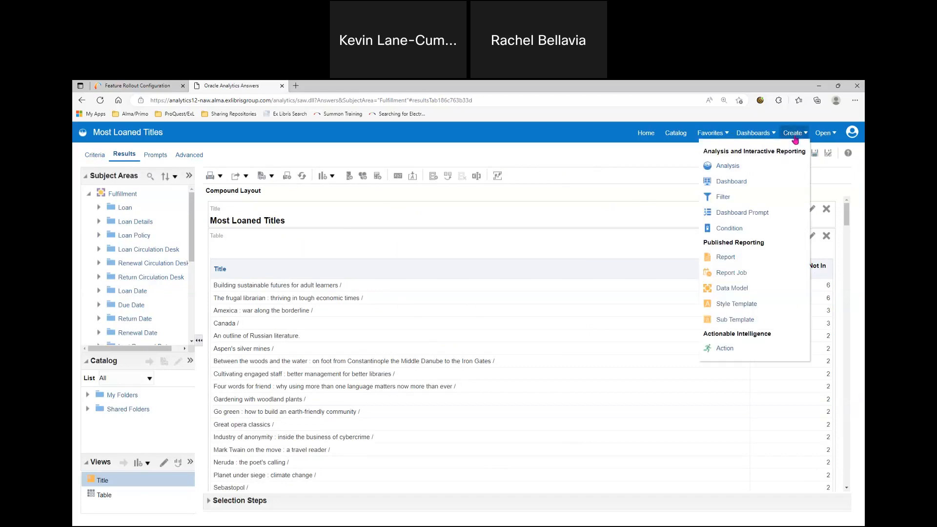
pyautogui.click(729, 167)
pyautogui.scroll(-4, 736, 283)
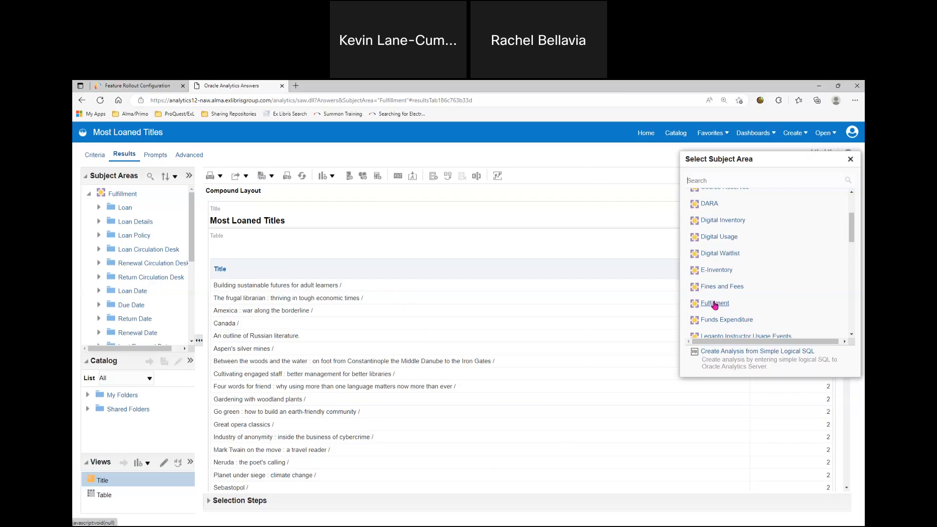
pyautogui.click(714, 304)
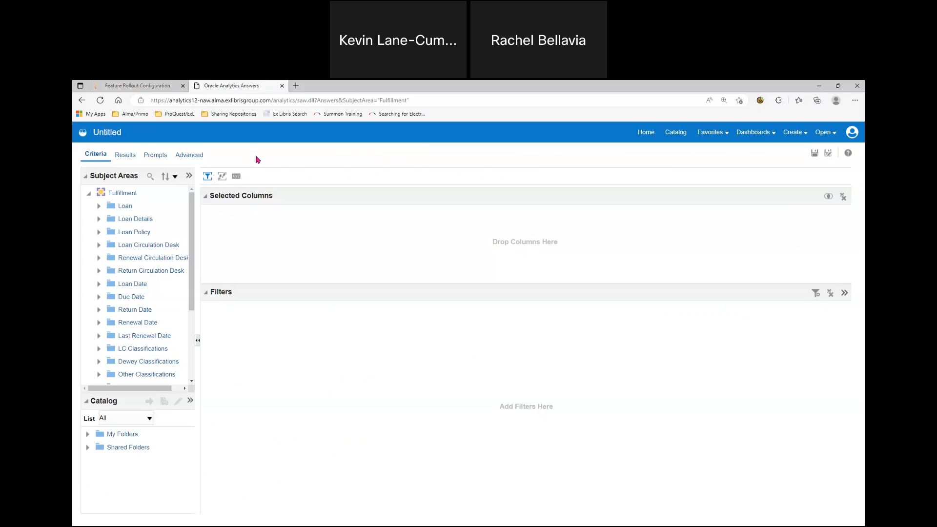
# - Add the User Group column from the Borrower Details folder to the analysis
pyautogui.scroll(-3, 144, 260)
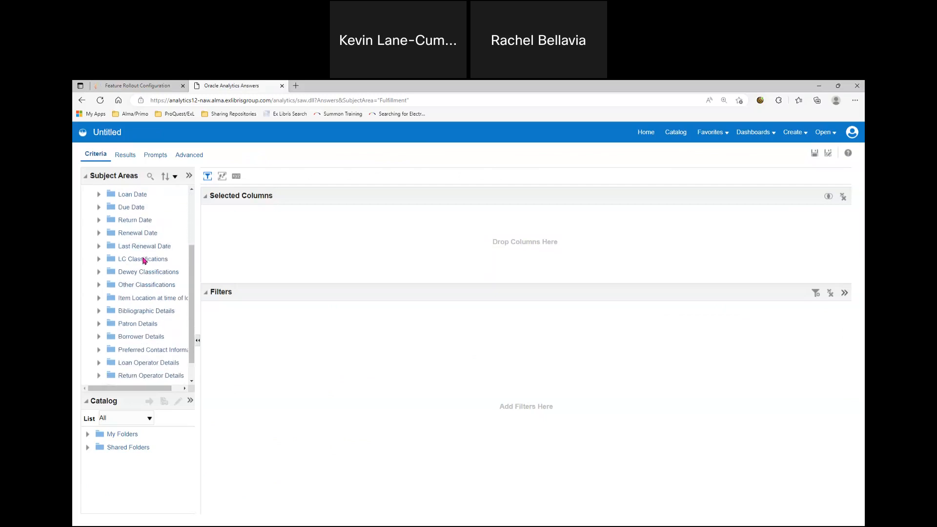
pyautogui.click(99, 337)
pyautogui.scroll(-6, 130, 296)
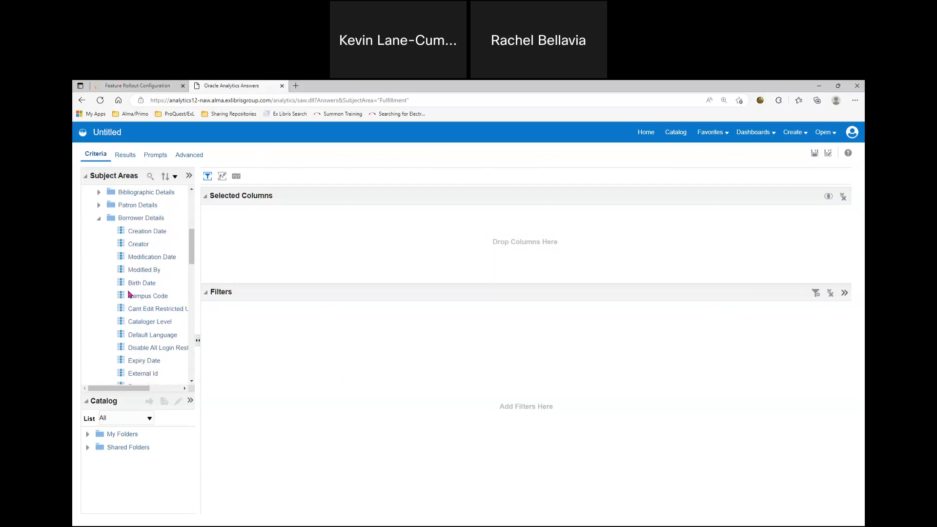
pyautogui.scroll(-12, 130, 295)
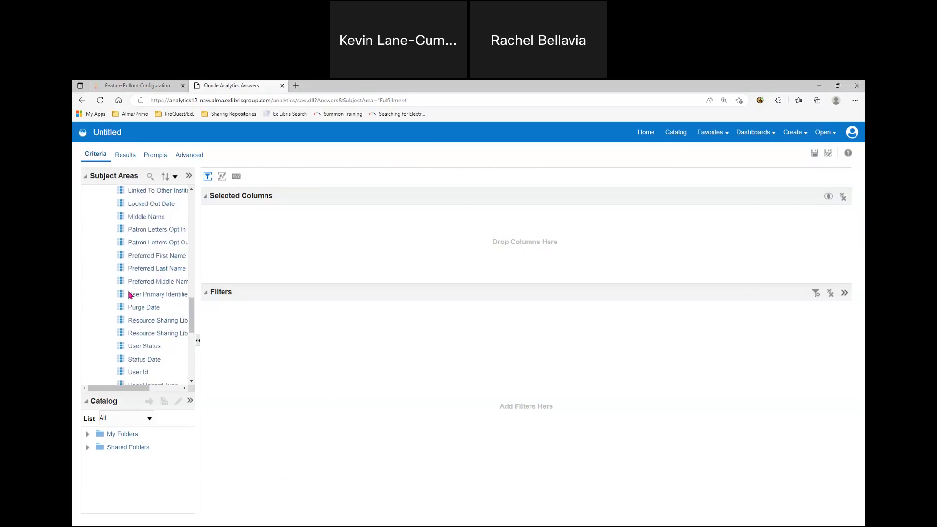
pyautogui.scroll(-8, 152, 332)
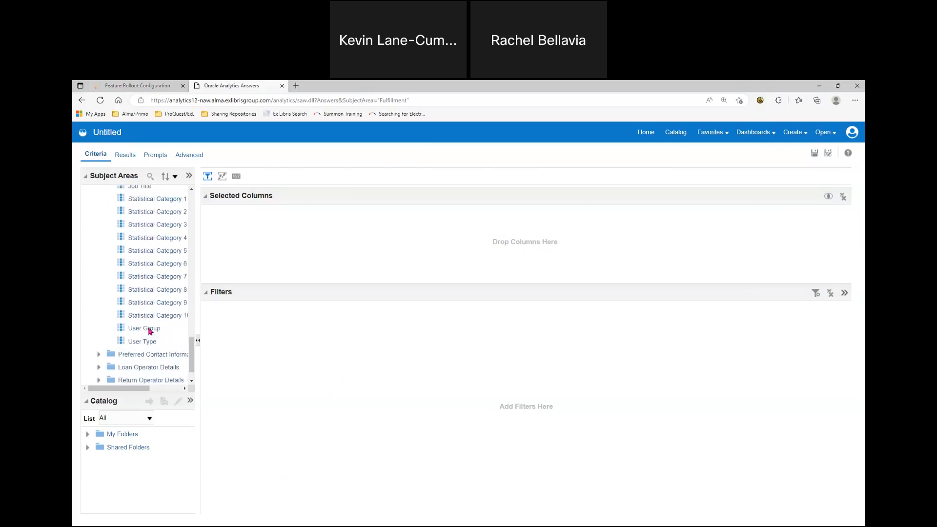
pyautogui.moveTo(143, 318); pyautogui.dragTo(224, 224)
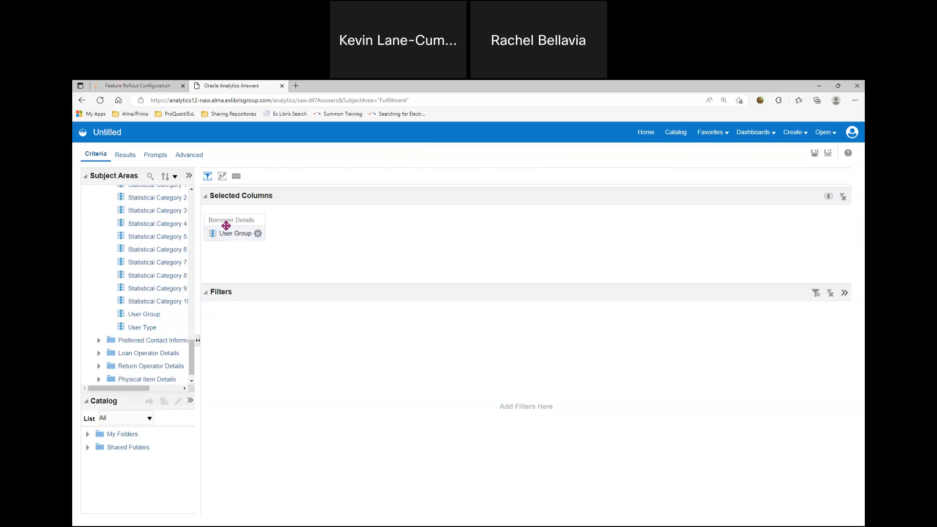
# - Add the Loans (In House + Not In House) measure from the Loan folder to the selected columns
pyautogui.click(192, 249)
pyautogui.click(192, 249)
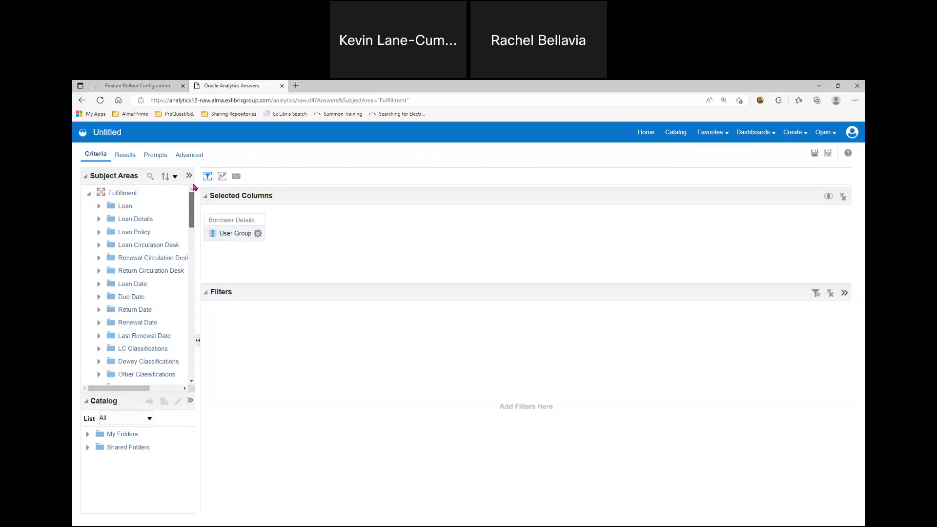
pyautogui.click(101, 206)
pyautogui.moveTo(138, 219); pyautogui.dragTo(270, 231)
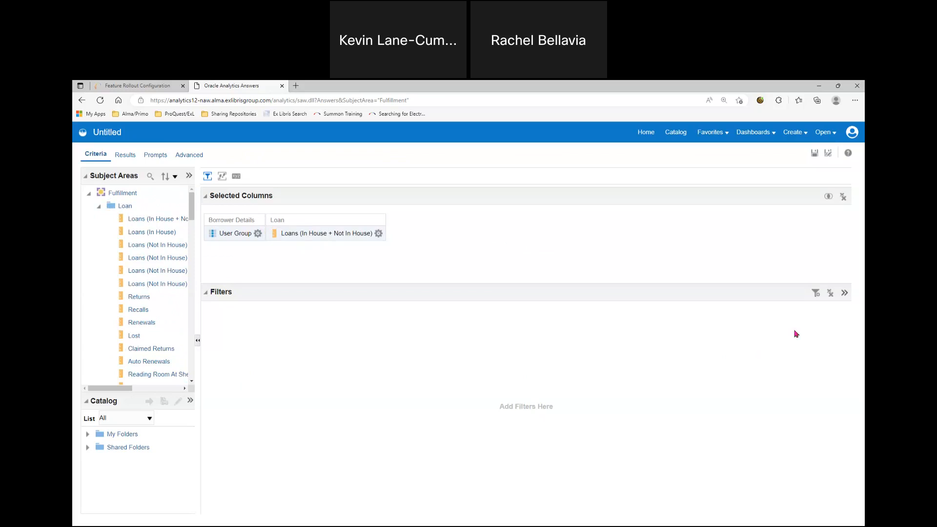
# - Add a filter on Loan Year from the Loan Date folder with the condition is equal to / is in 2020
pyautogui.click(816, 295)
pyautogui.click(725, 327)
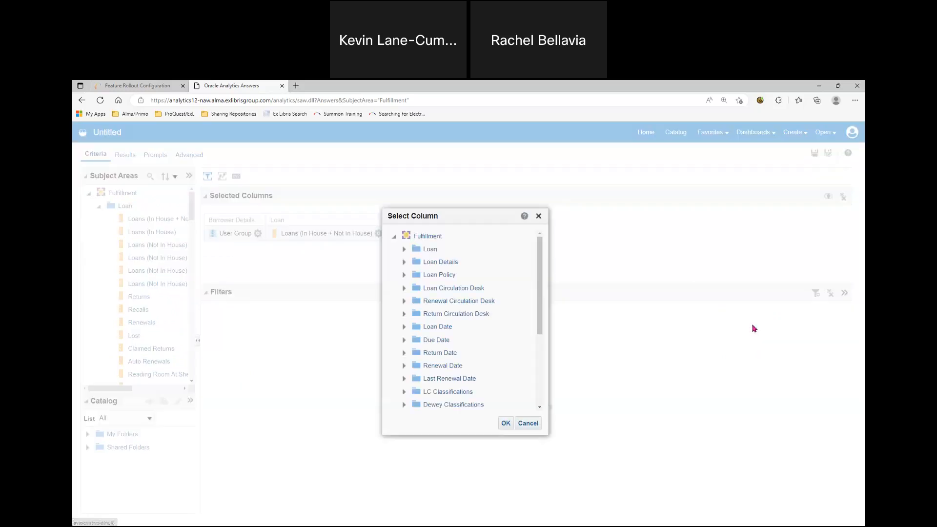
pyautogui.click(404, 326)
pyautogui.scroll(-2, 449, 330)
pyautogui.click(448, 376)
pyautogui.click(506, 423)
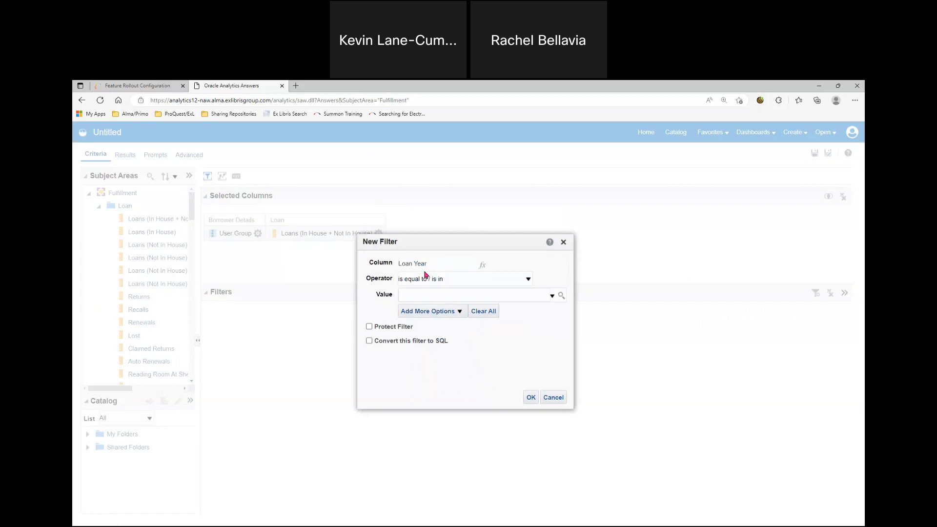
pyautogui.click(552, 296)
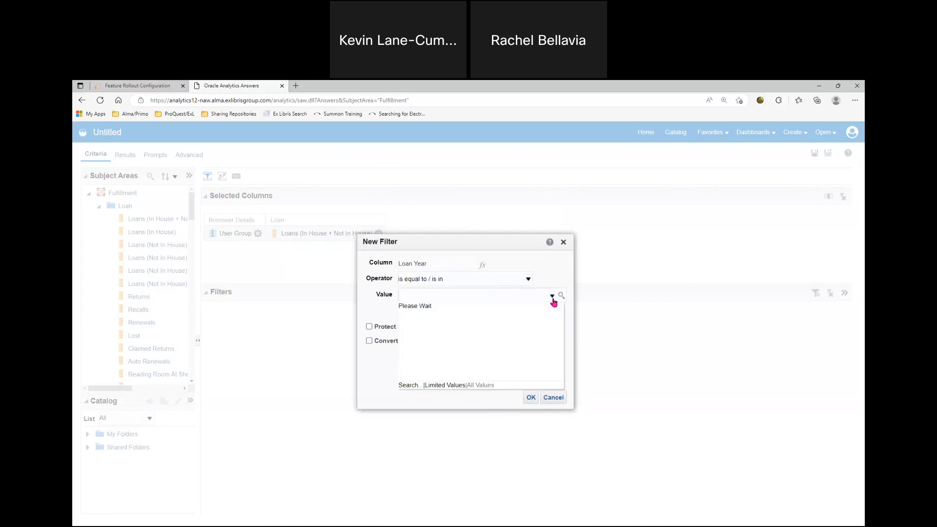
pyautogui.click(551, 296)
pyautogui.click(551, 296)
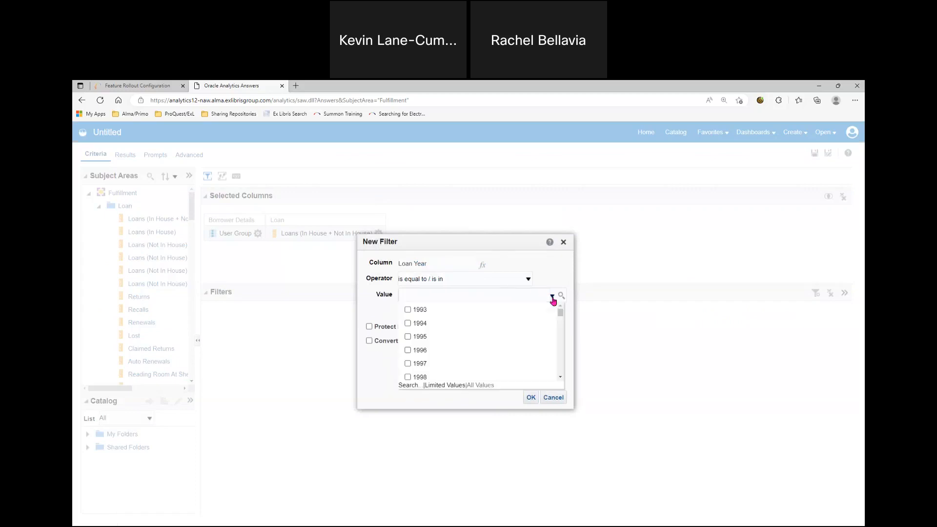
pyautogui.click(552, 297)
pyautogui.write('2020')
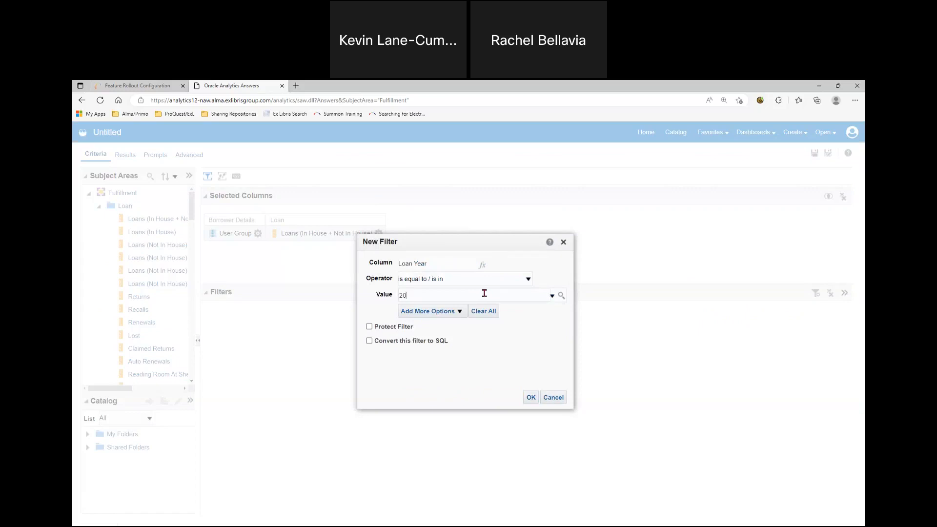
pyautogui.click(531, 398)
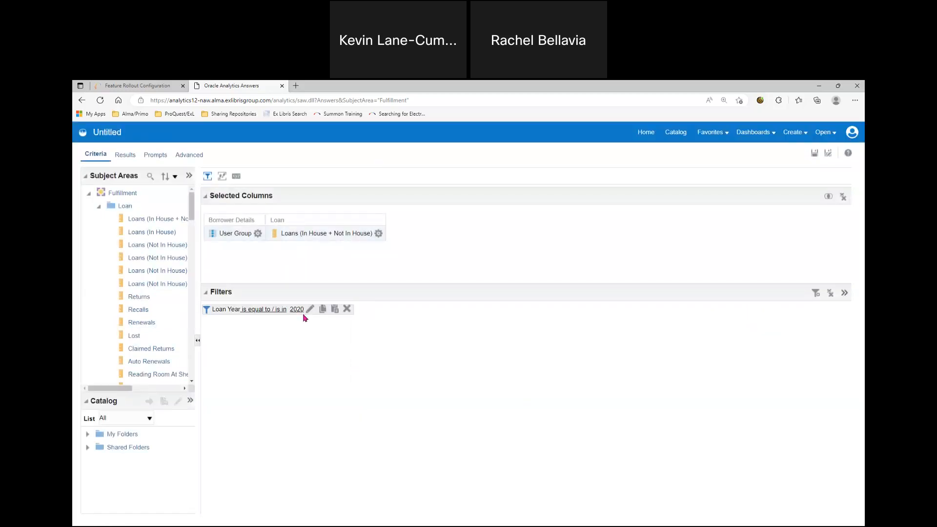
# - Save the analysis in Test Dashboard/Reports as Number of Loans per Borrower User Group, and resave it with its results displayed
pyautogui.click(813, 155)
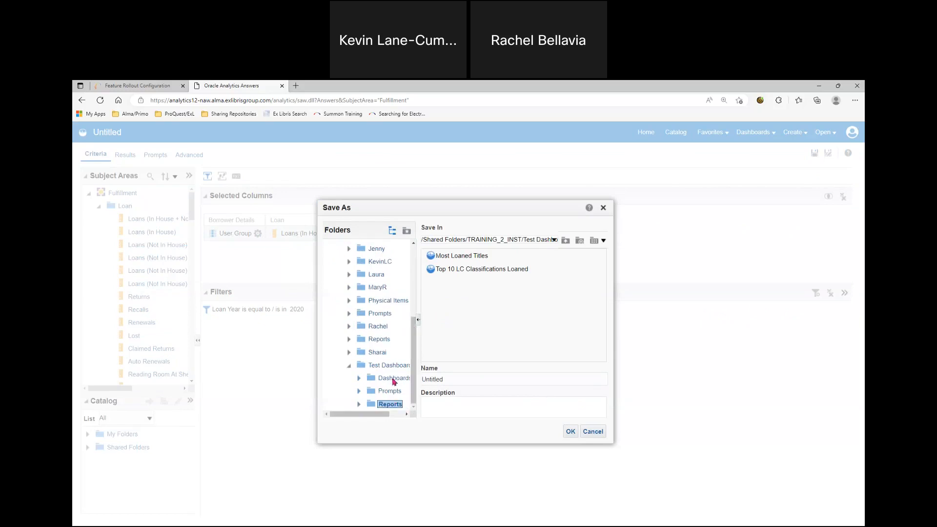
pyautogui.doubleClick(463, 378)
pyautogui.write('Number of Loans per Brorrower User Group')
pyautogui.click(570, 432)
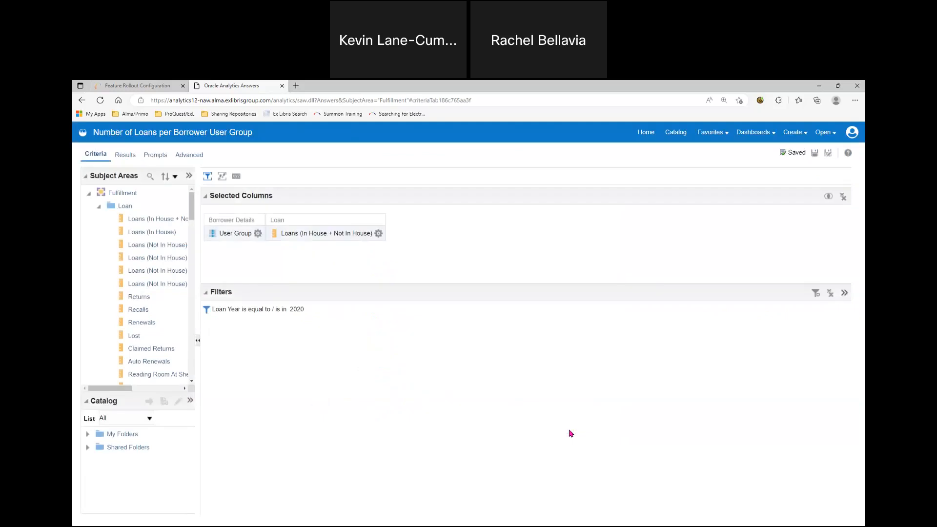
pyautogui.click(123, 161)
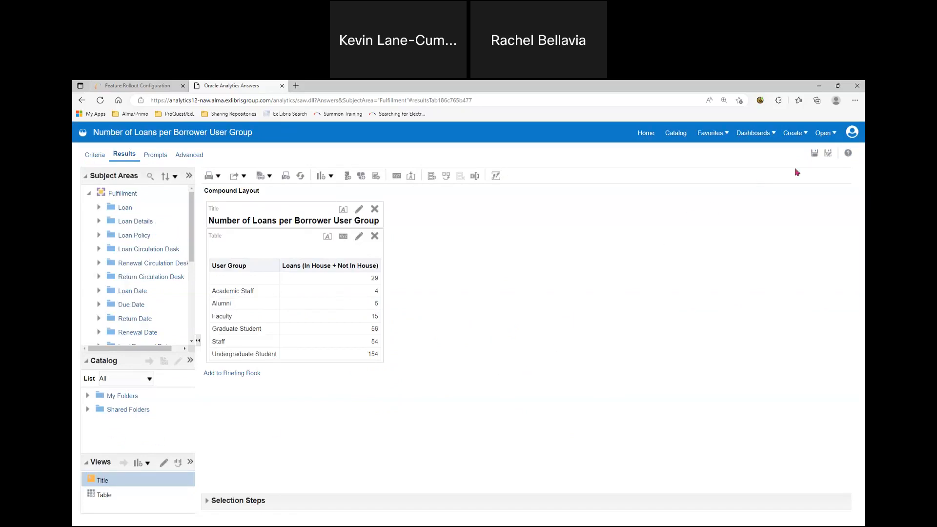
pyautogui.click(815, 153)
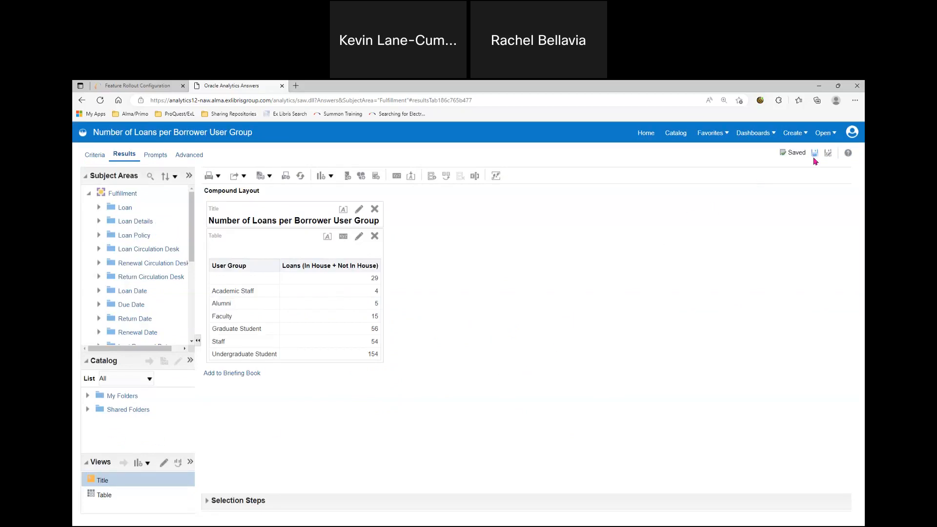
# - Start a new dashboard and name it Loans Dashboard
pyautogui.click(797, 135)
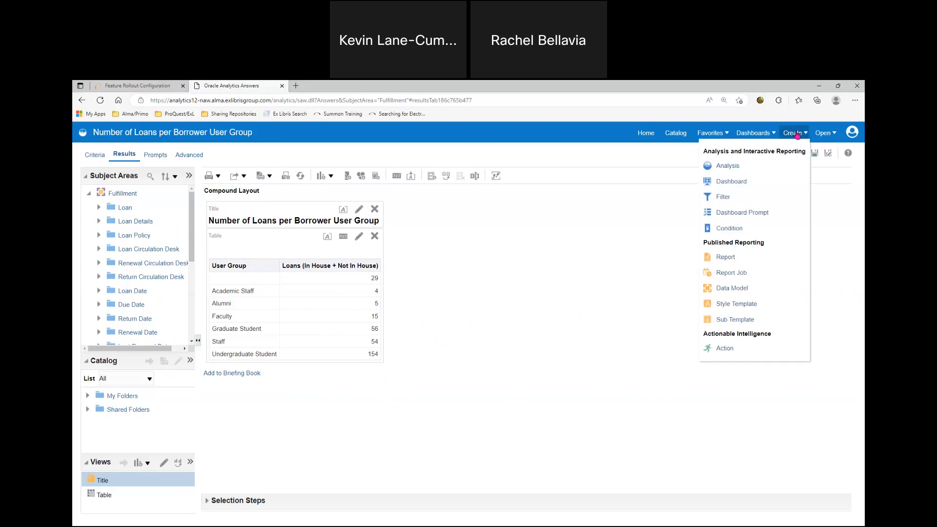
pyautogui.click(734, 181)
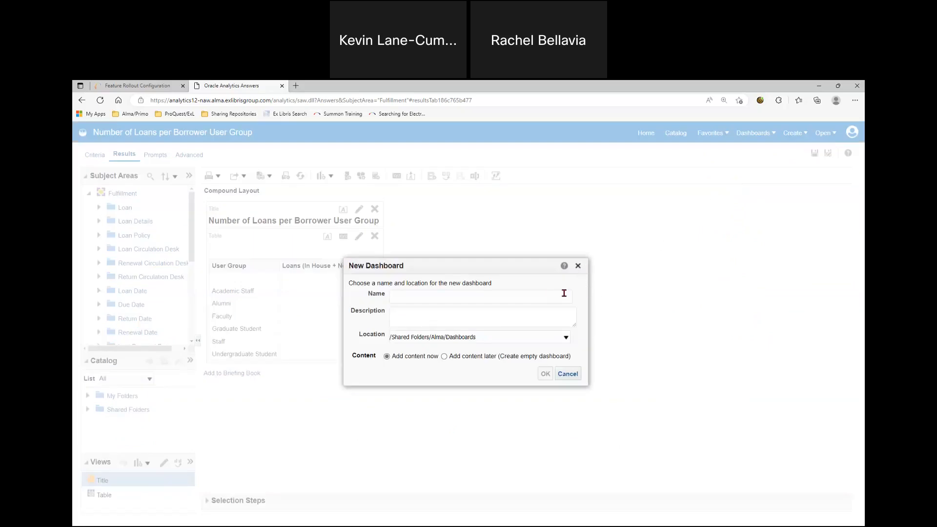
pyautogui.click(516, 296)
pyautogui.write('Loans Dashboard')
# - Set the dashboard location to the Dashboards folder under TRAINING_2_INST/Test Dashboard and create it with the Add content now option
pyautogui.click(566, 340)
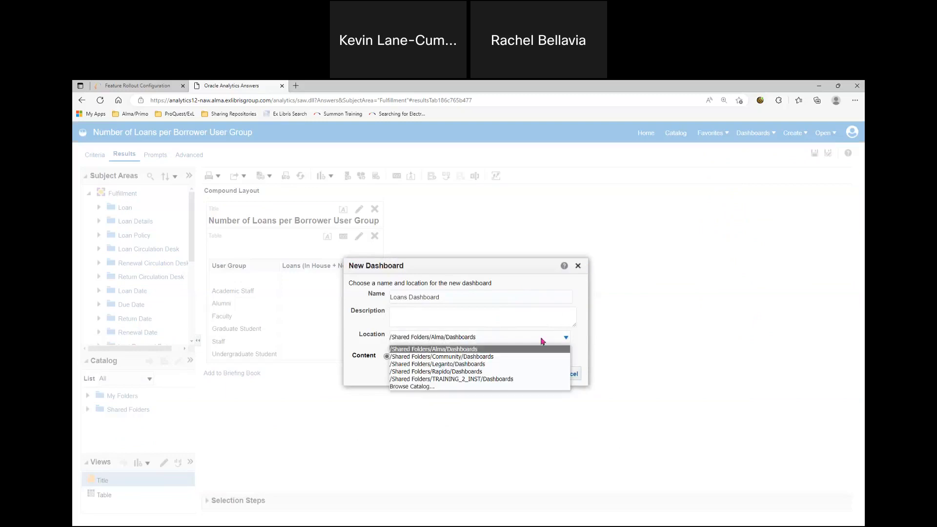
pyautogui.click(420, 387)
pyautogui.moveTo(413, 285); pyautogui.dragTo(457, 355)
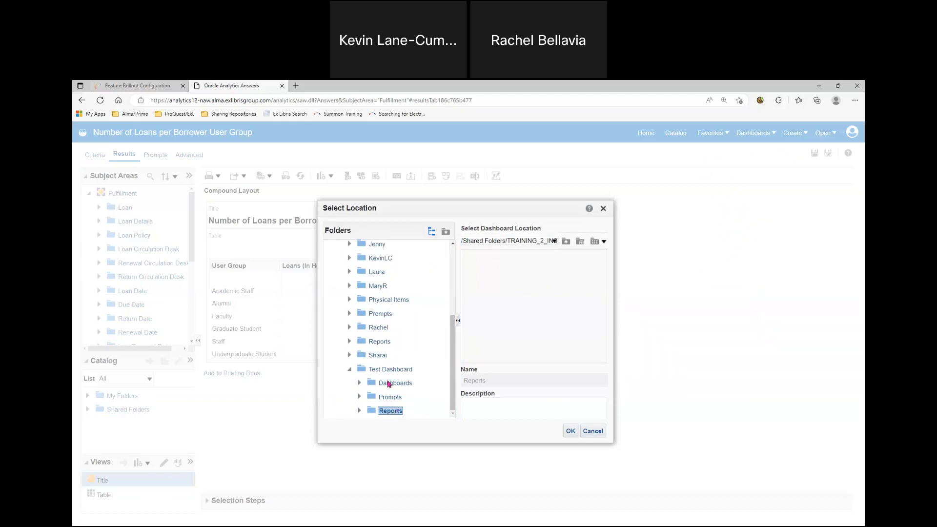
pyautogui.click(390, 385)
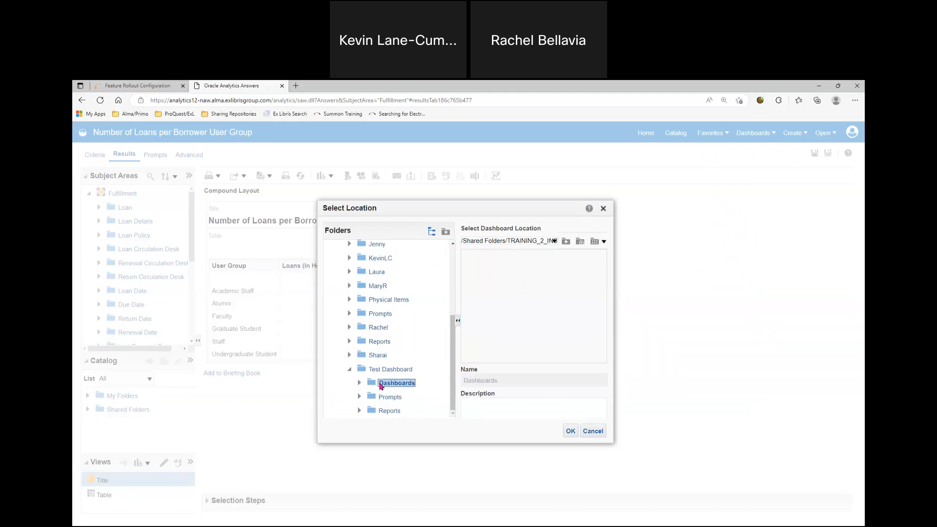
pyautogui.click(571, 431)
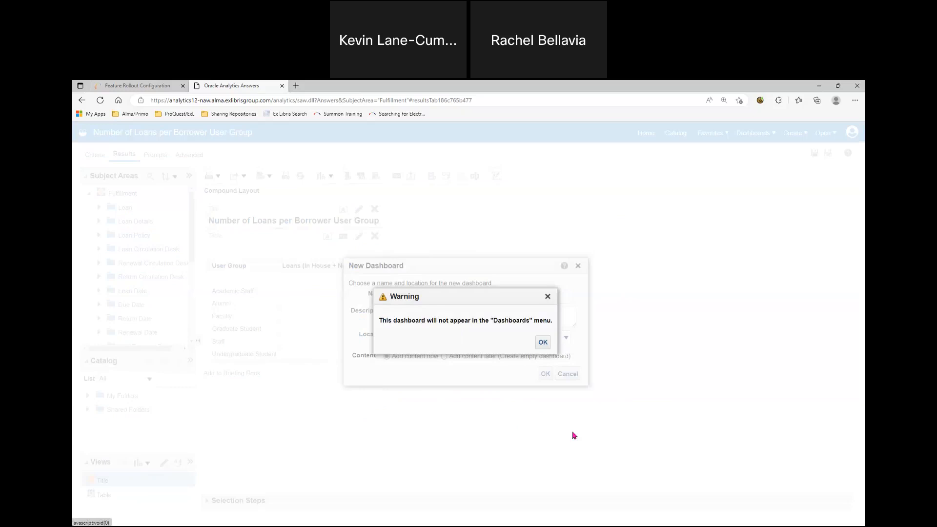
pyautogui.click(543, 343)
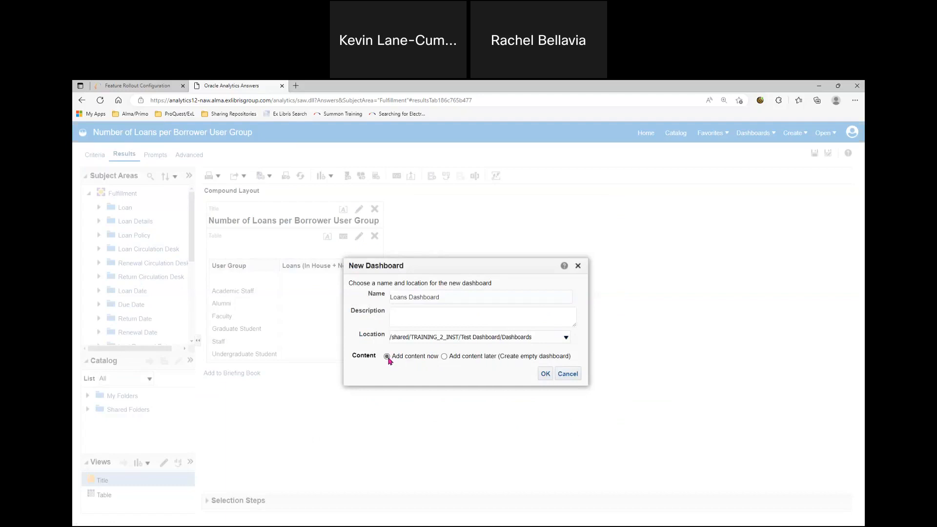
pyautogui.click(546, 374)
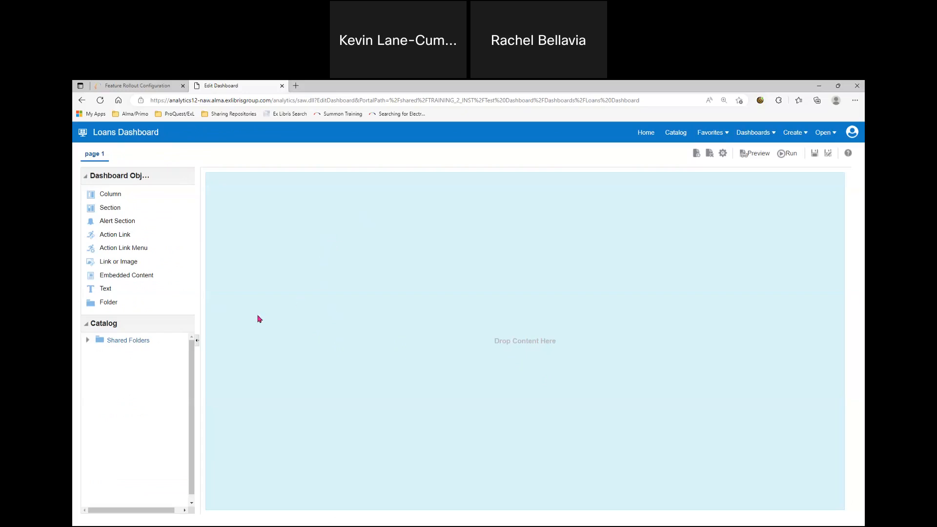
# - Place the Top 10 LC Classifications Loaned analysis from TRAINING_2_INST/Test Dashboard/Reports on page 1 of the dashboard
pyautogui.click(88, 340)
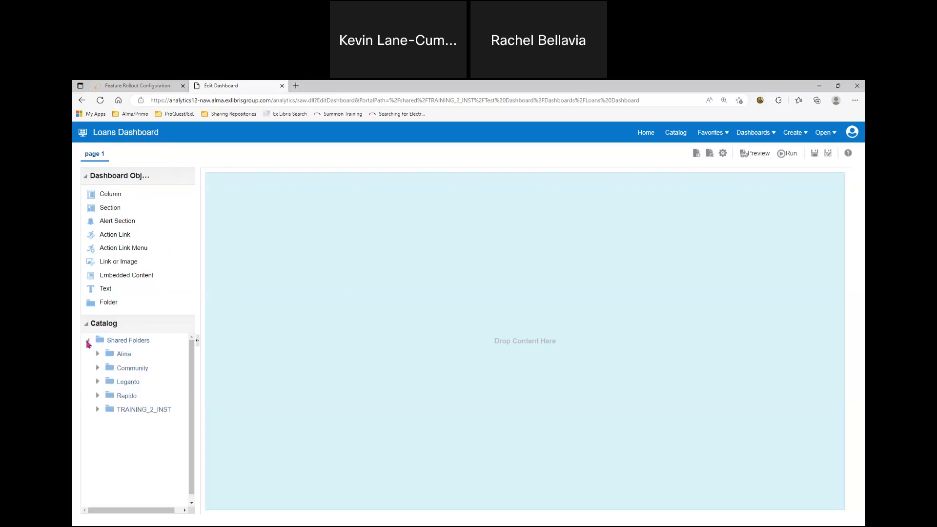
pyautogui.click(98, 410)
pyautogui.scroll(-5, 154, 451)
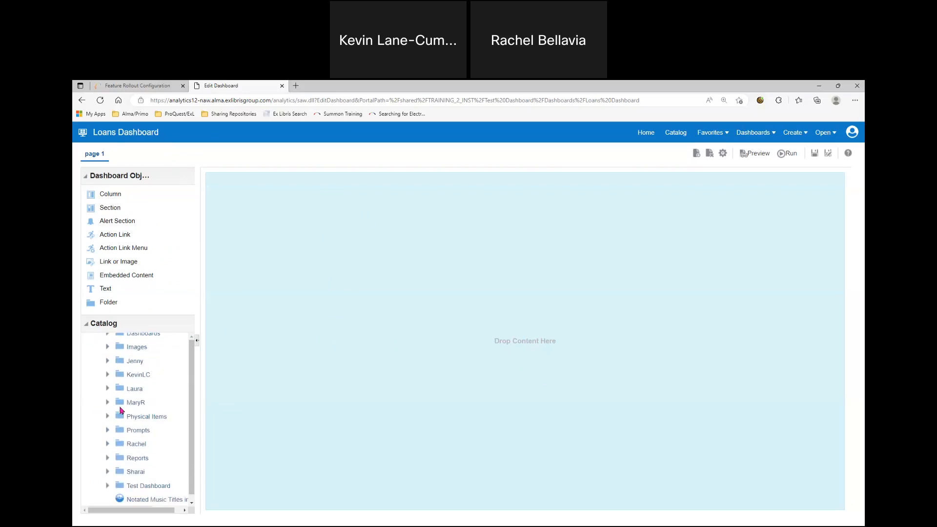
pyautogui.click(107, 457)
pyautogui.scroll(-1, 133, 446)
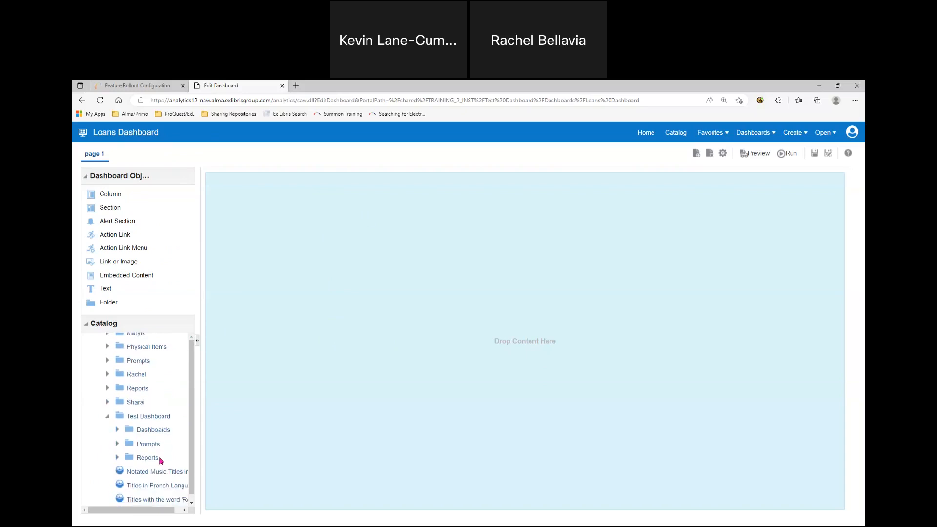
pyautogui.click(117, 457)
pyautogui.scroll(-1, 150, 446)
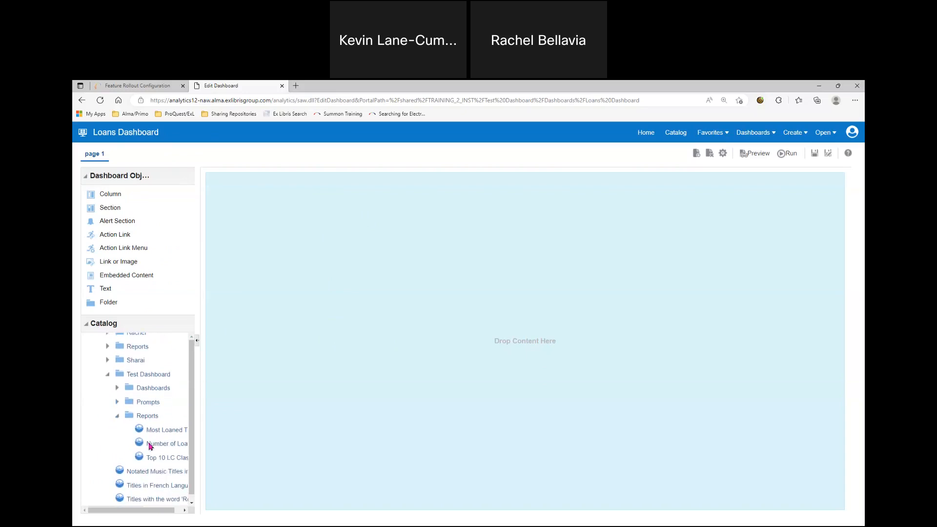
pyautogui.moveTo(201, 447); pyautogui.dragTo(226, 441)
pyautogui.moveTo(178, 511); pyautogui.dragTo(186, 511)
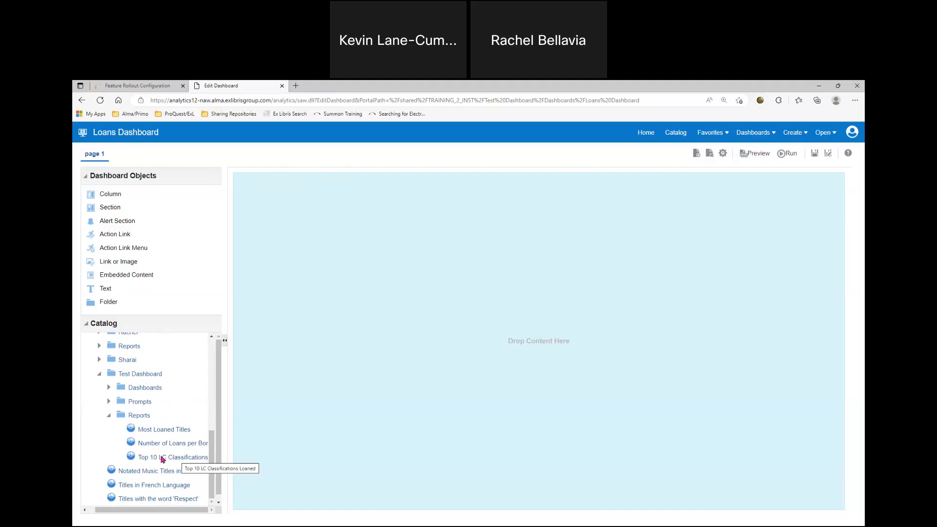
pyautogui.moveTo(162, 459); pyautogui.dragTo(357, 321)
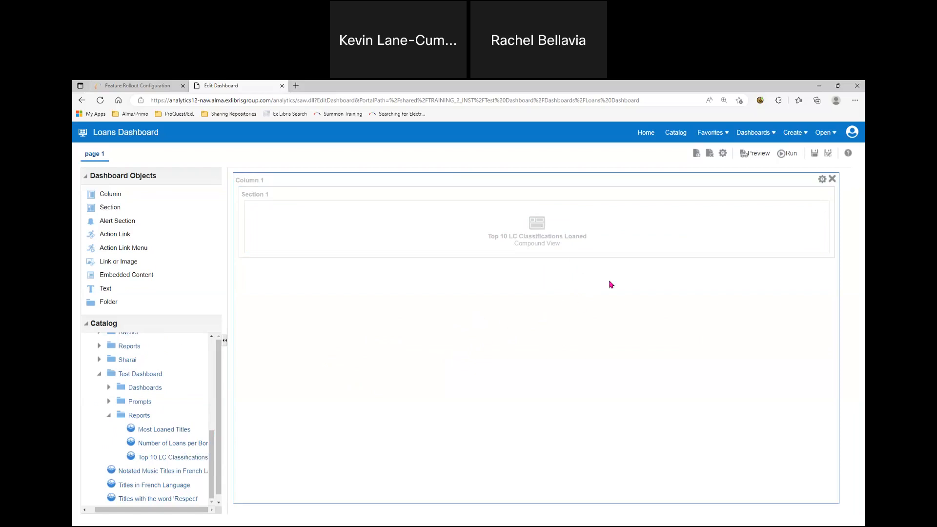
# - Add a dashboard page named Most Loaned Titles to the Loans Dashboard
pyautogui.click(695, 157)
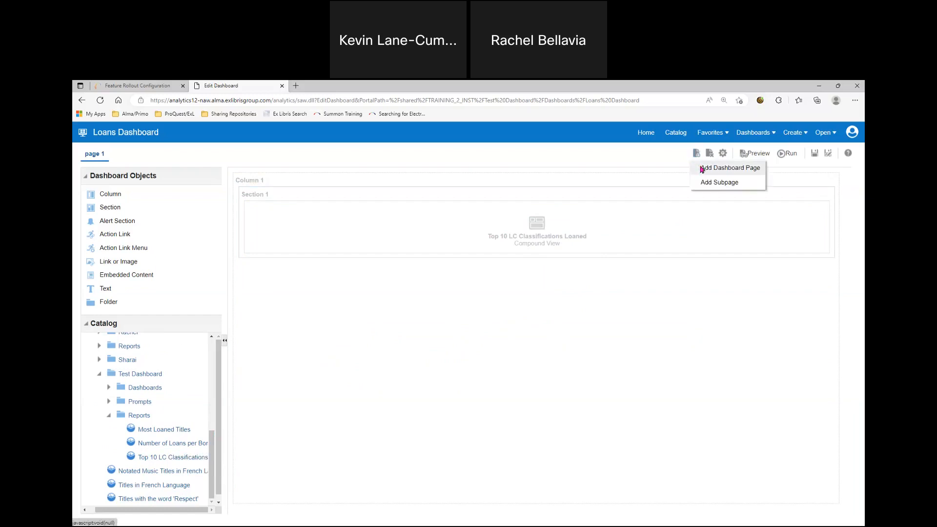
pyautogui.click(709, 169)
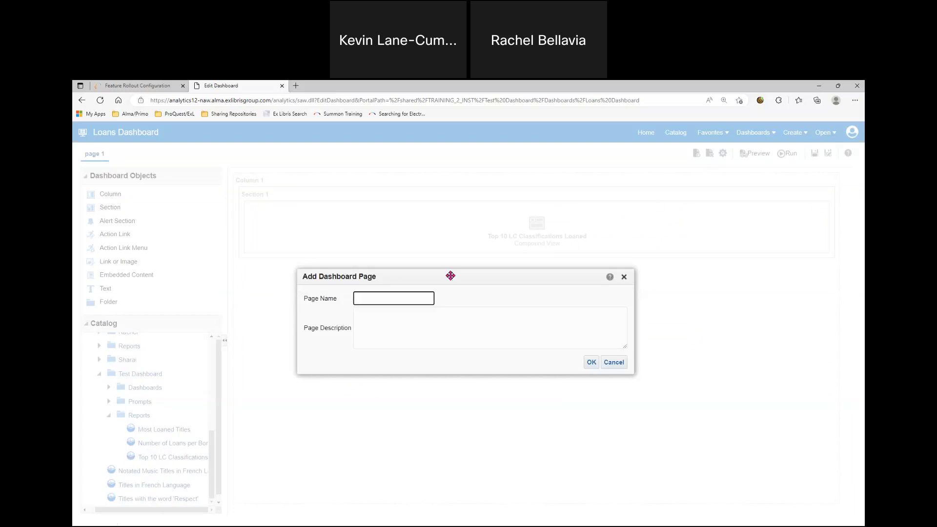
pyautogui.click(371, 293)
pyautogui.write('Most Loaned Titles')
pyautogui.click(589, 362)
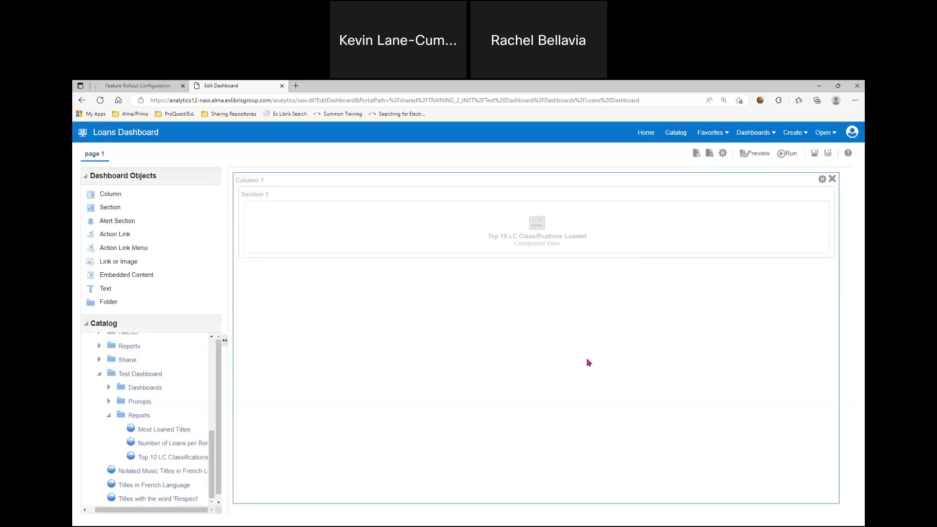
pyautogui.click(526, 342)
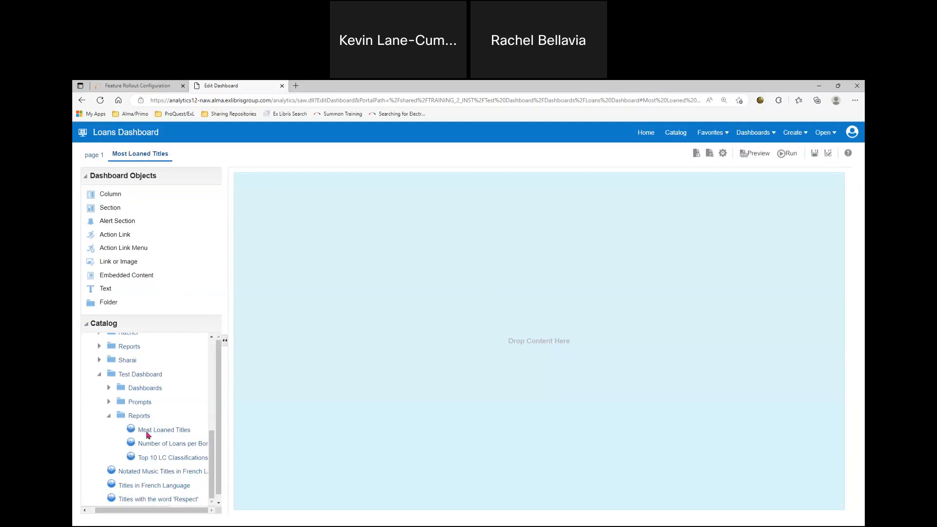
# - Place the Most Loaned Titles analysis from Test Dashboard/Reports on the Most Loaned Titles page and save the dashboard
pyautogui.moveTo(161, 433); pyautogui.dragTo(399, 249)
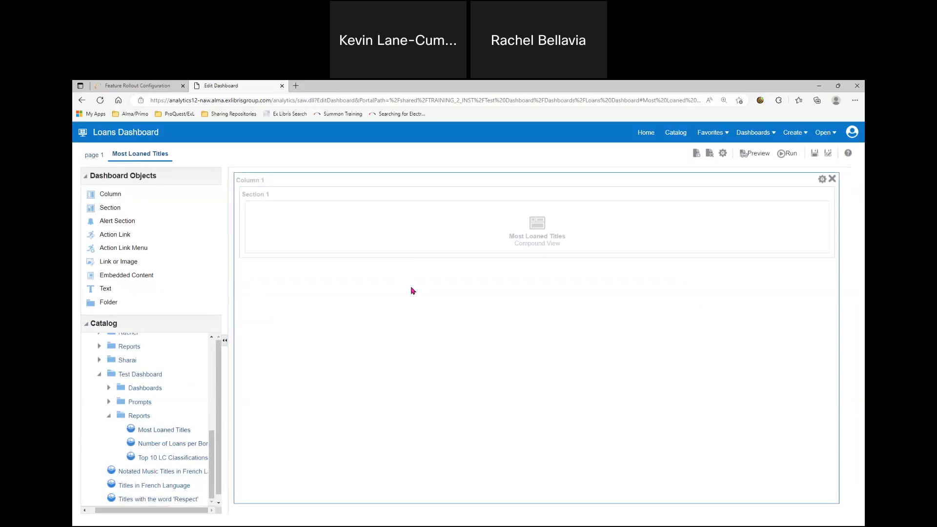
pyautogui.click(814, 154)
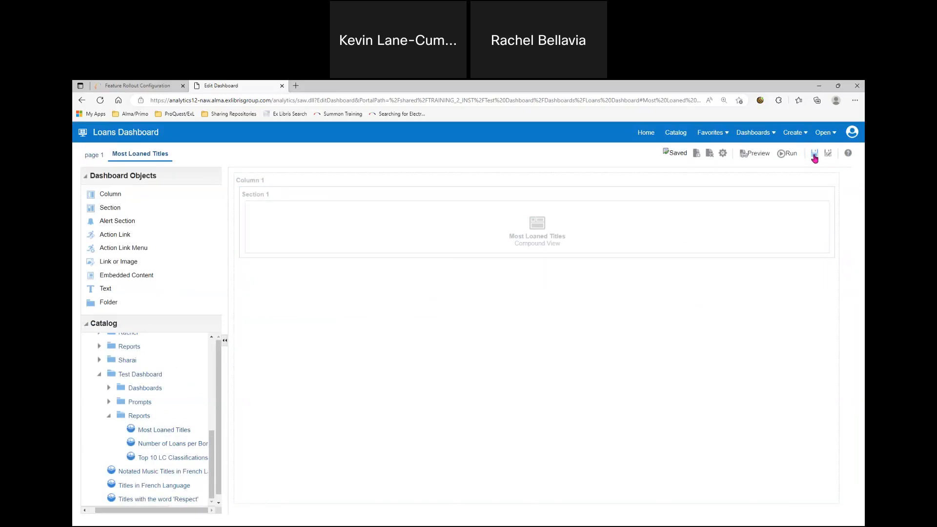
# - Add a dashboard page named Top 10 LC Classifications Loaned to the Loans Dashboard
pyautogui.click(696, 154)
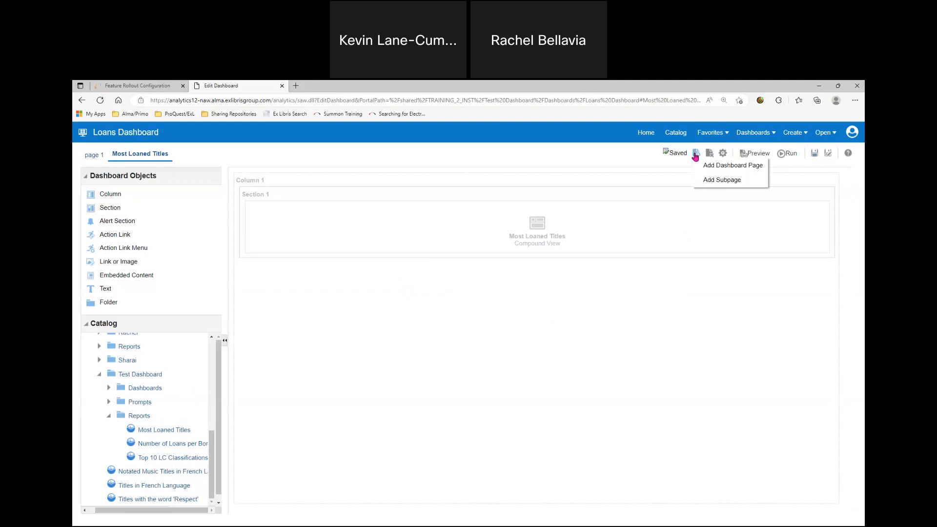
pyautogui.click(721, 169)
pyautogui.write('Top 10')
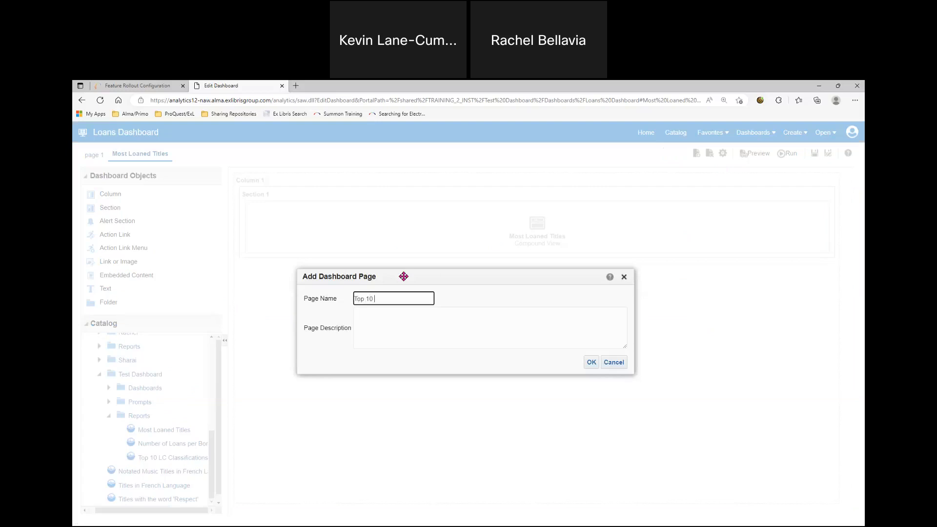
pyautogui.write(' LC Classifications Loaned')
pyautogui.click(592, 362)
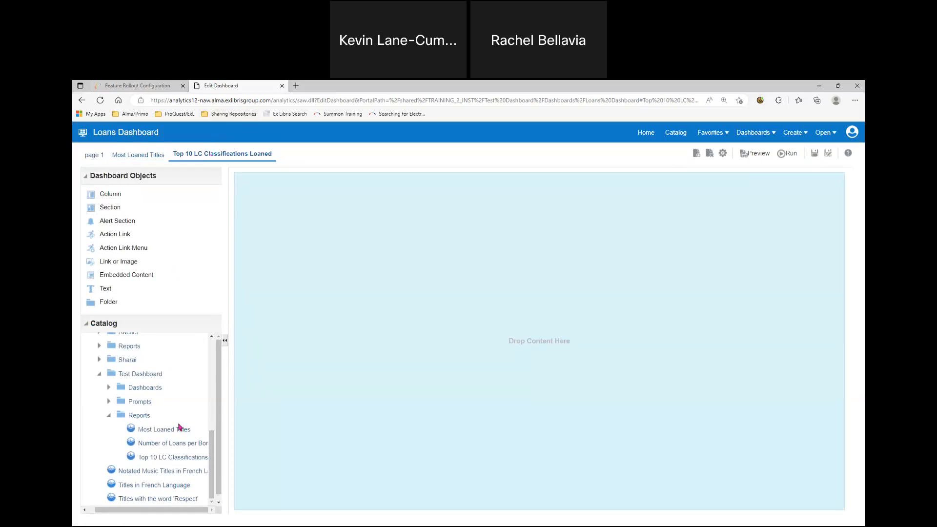
# - Place the Top 10 LC Classifications Loaned analysis from Test Dashboard/Reports on the new third page and save the dashboard
pyautogui.moveTo(190, 456); pyautogui.dragTo(355, 243)
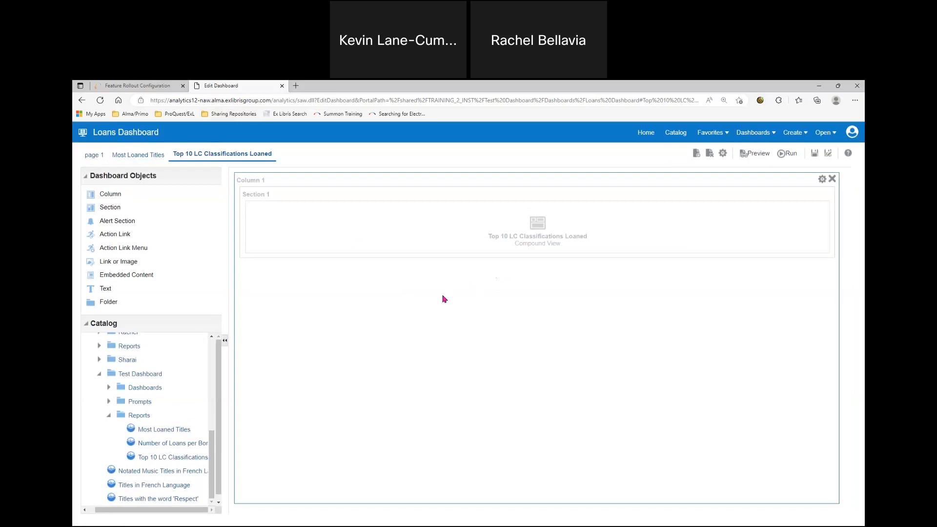
pyautogui.click(815, 152)
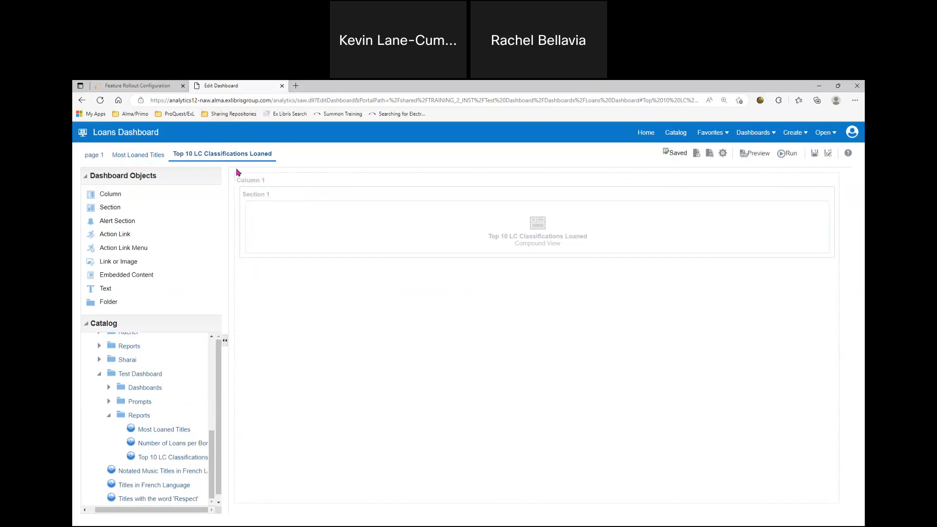
# - Switch to page 1 of the dashboard and open the Dashboard Properties
pyautogui.click(98, 160)
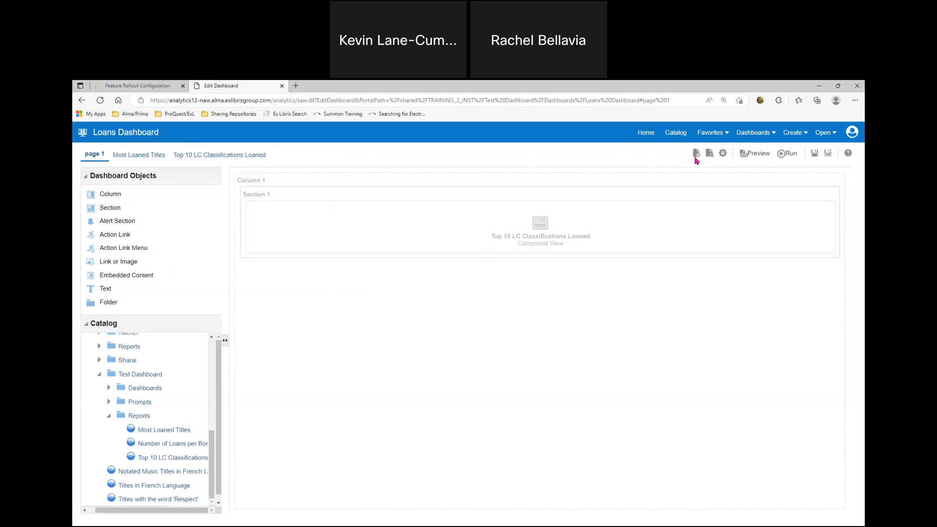
pyautogui.click(722, 154)
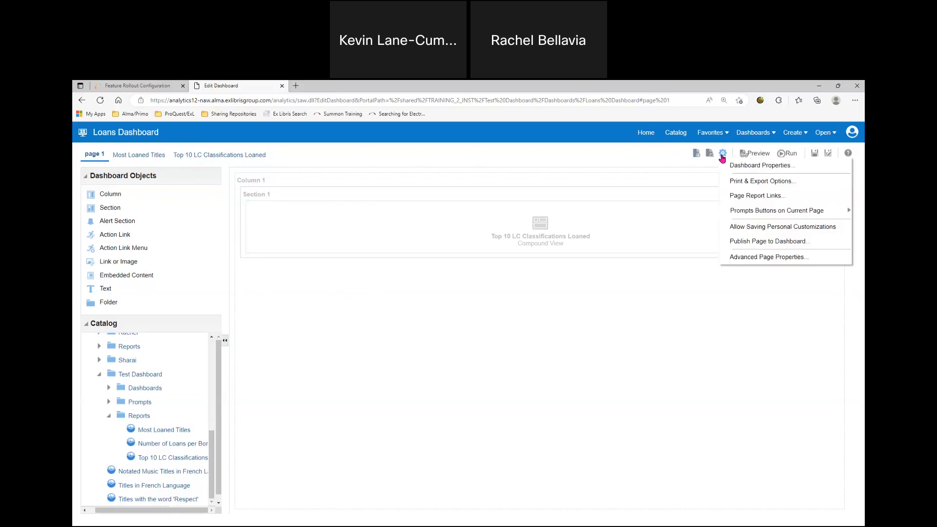
pyautogui.click(762, 167)
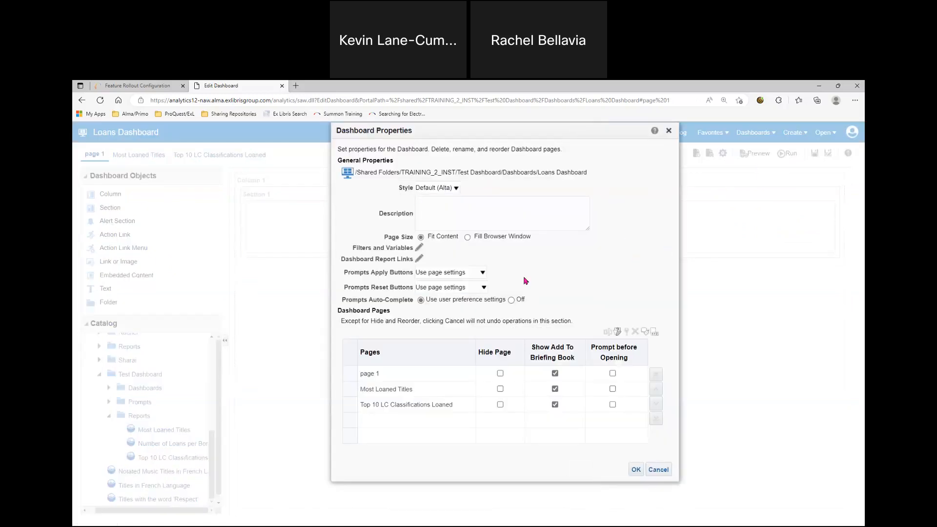
# - Try to rename page 1 as Top 10 LC Classifications Loaned in the dashboard properties
pyautogui.click(394, 375)
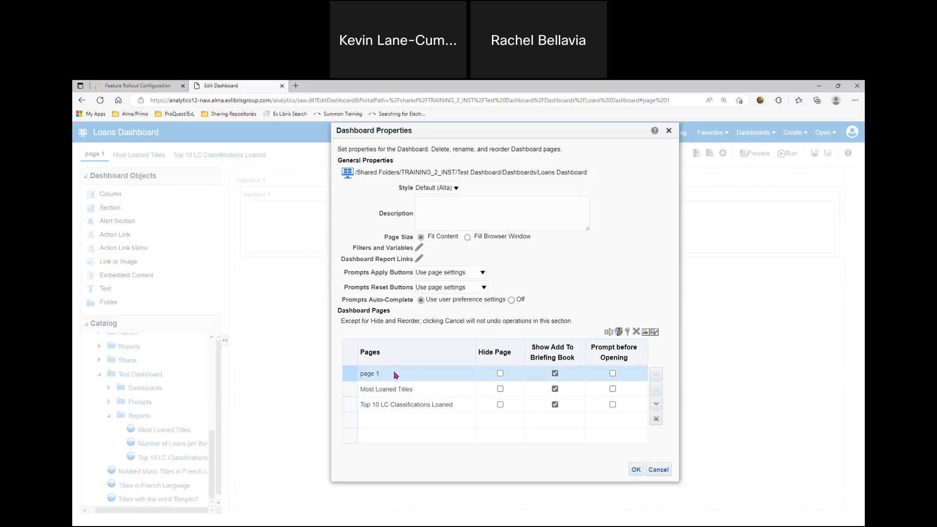
pyautogui.click(609, 333)
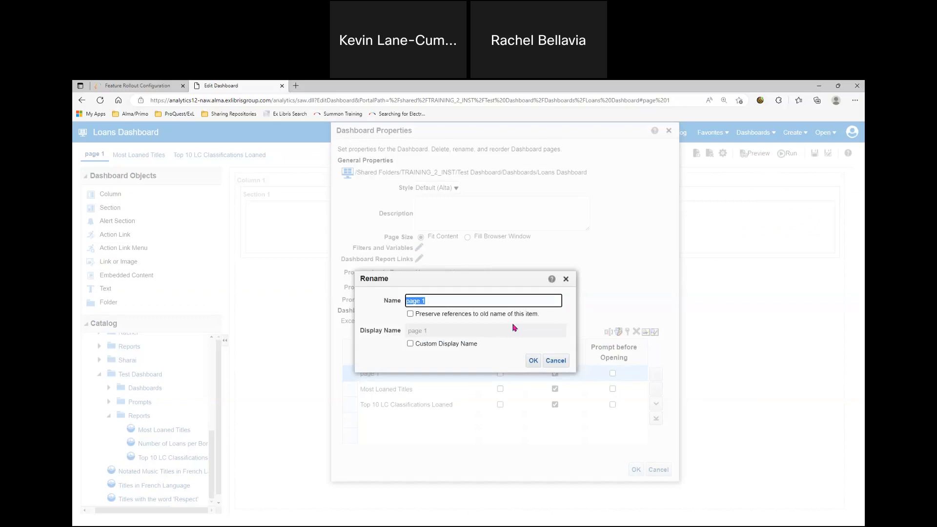
pyautogui.write('To')
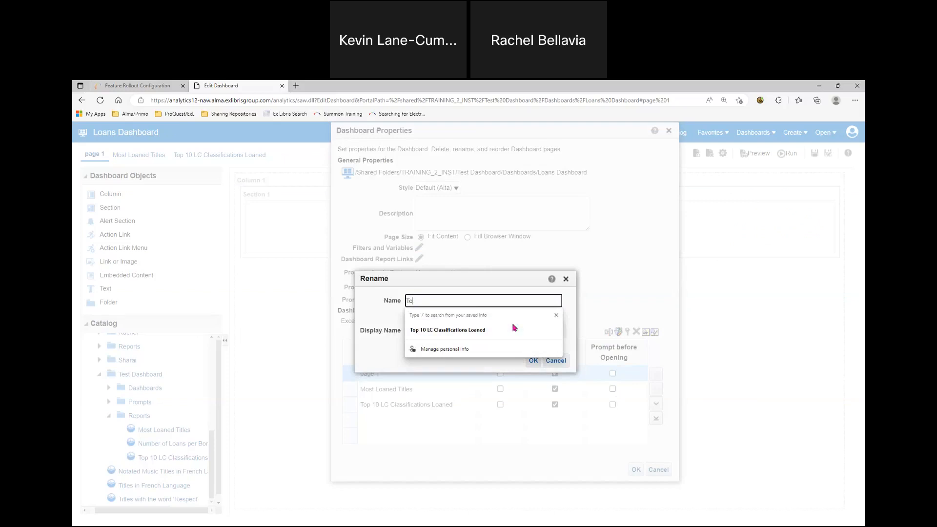
pyautogui.click(513, 326)
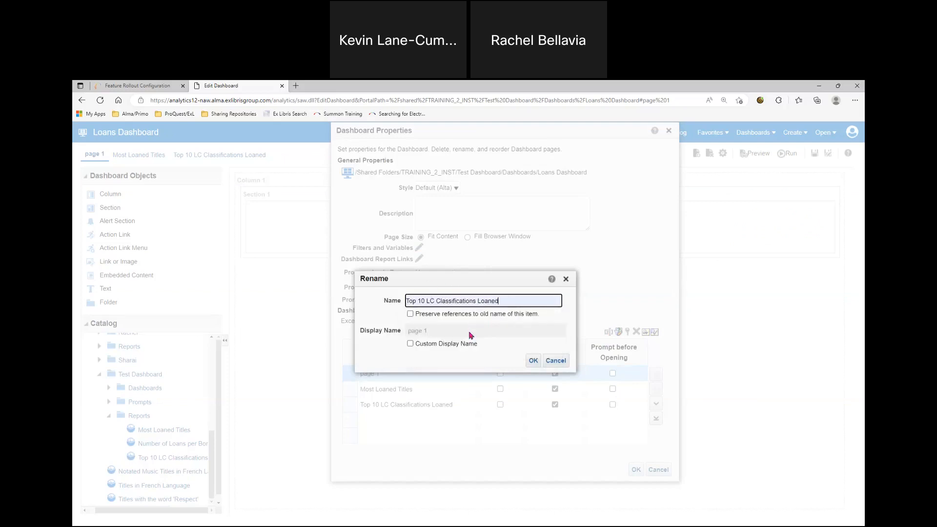
pyautogui.click(533, 360)
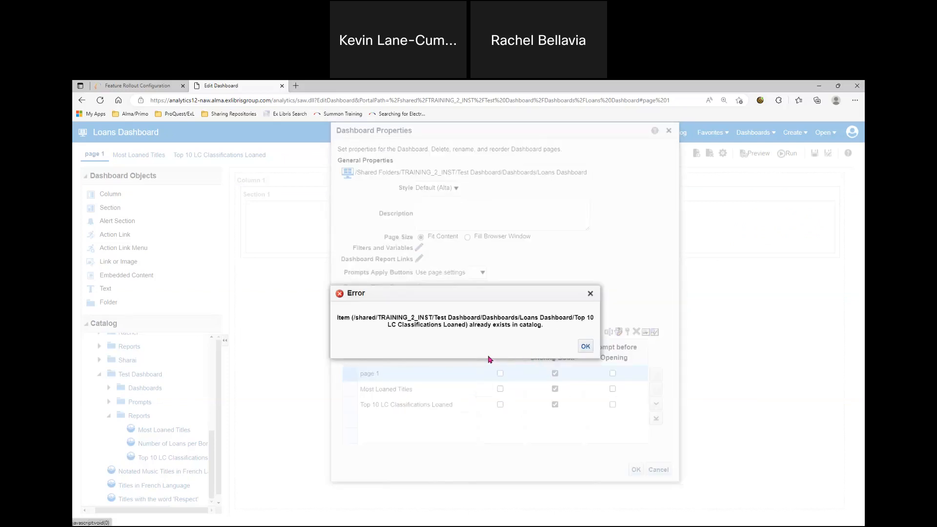
pyautogui.click(586, 346)
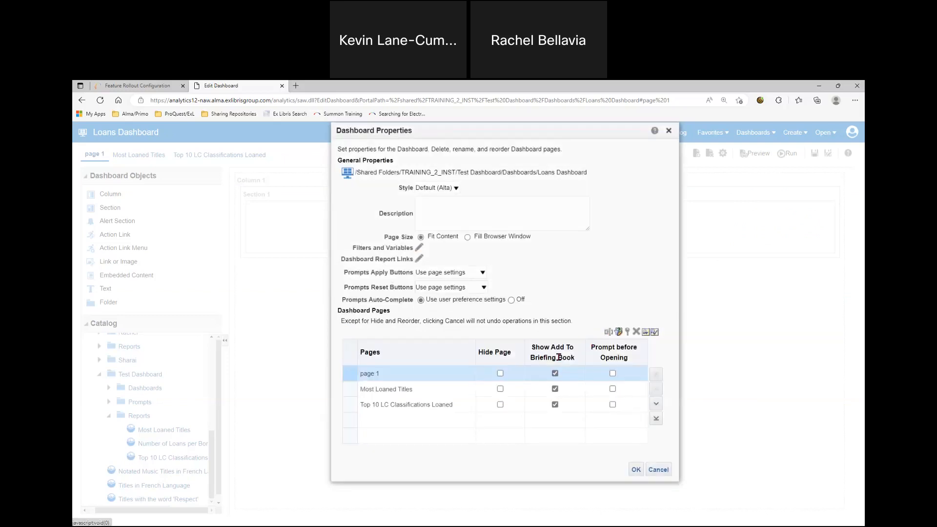
# - Rename the third dashboard page, Top 10 LC Classifications Loaned, as Number of Loans per Borrower User Group
pyautogui.click(449, 404)
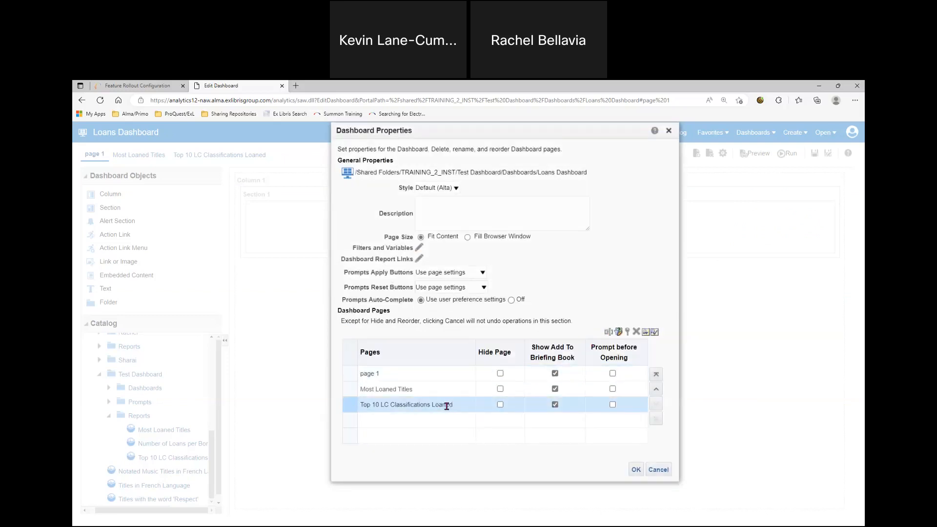
pyautogui.click(609, 334)
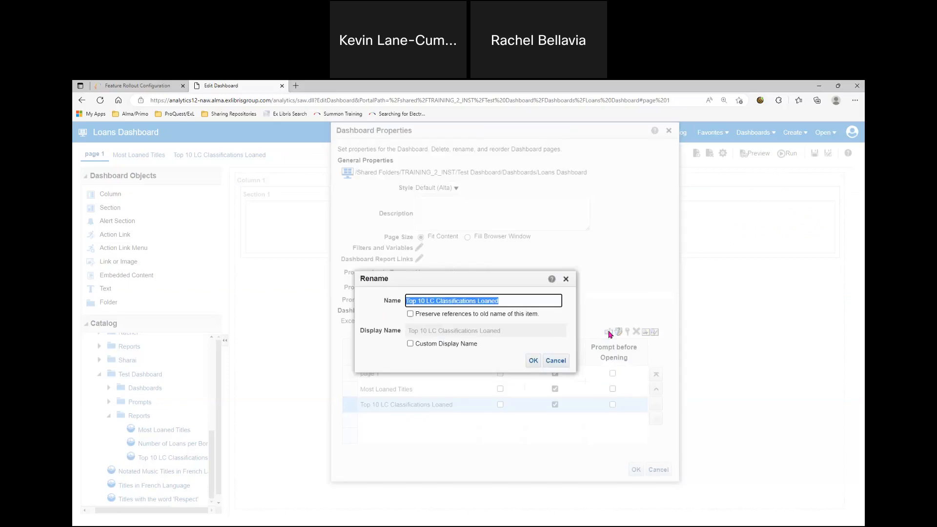
pyautogui.write('B')
pyautogui.write('Number of Loans')
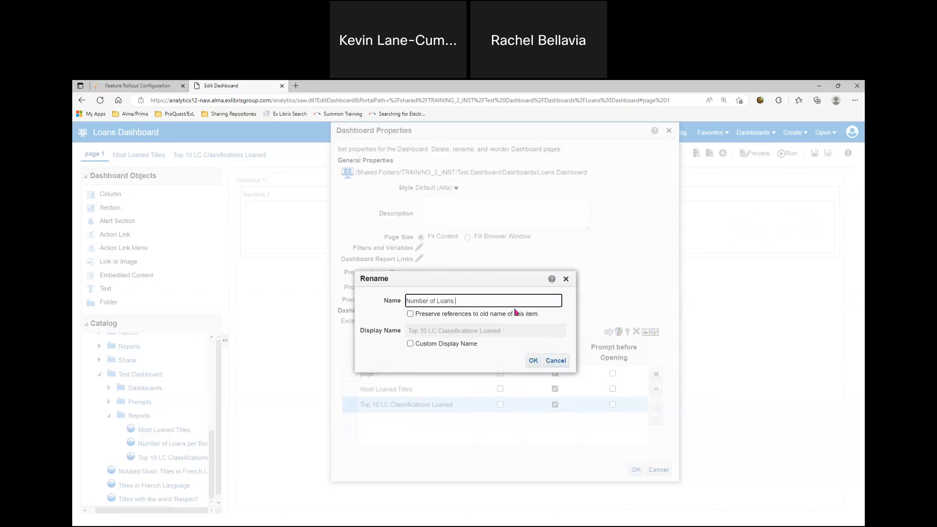
pyautogui.write(' per Borrower User Group')
pyautogui.click(532, 360)
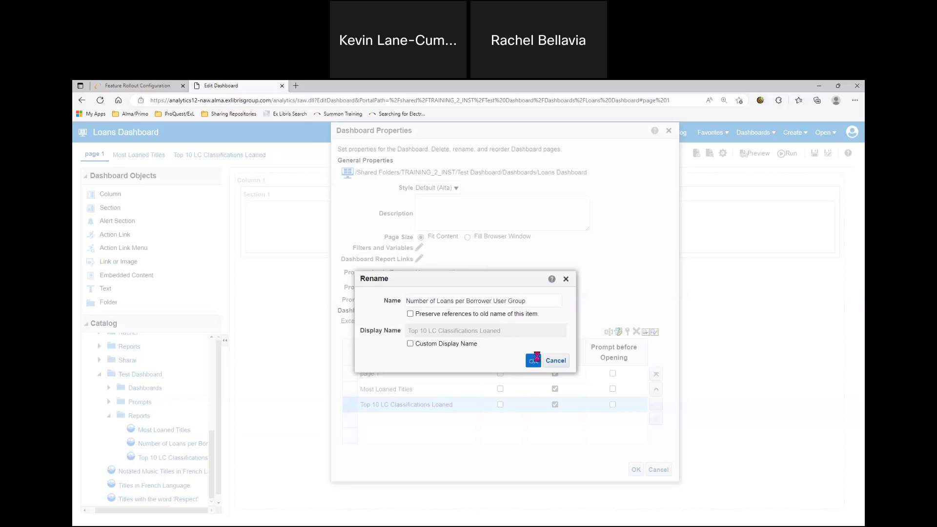
# - Rename page 1 as Top 10 LC Classifications Loaned, and save the dashboard with the changed page names
pyautogui.click(425, 374)
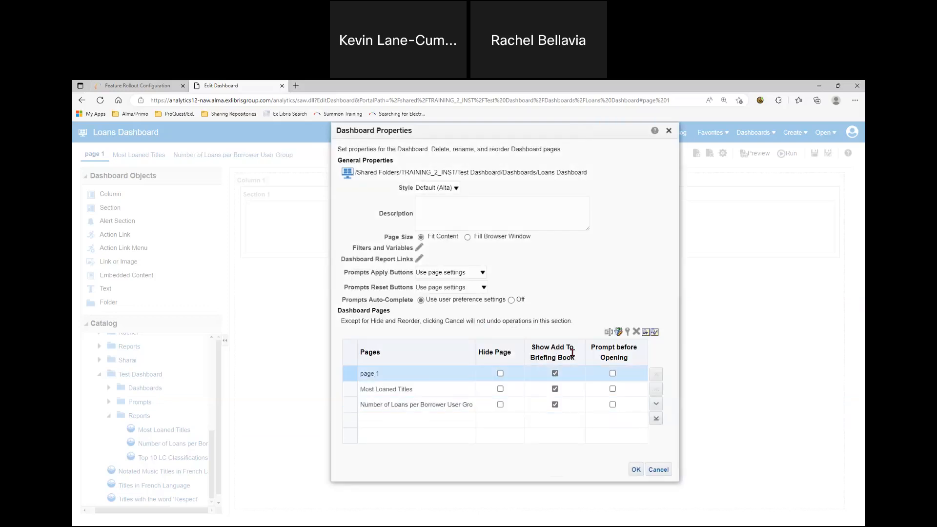
pyautogui.click(608, 333)
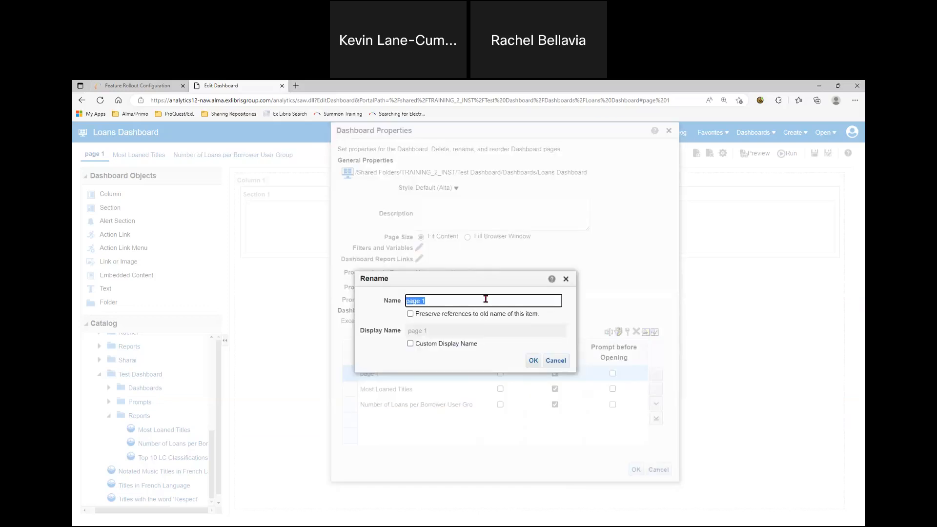
pyautogui.write('Top')
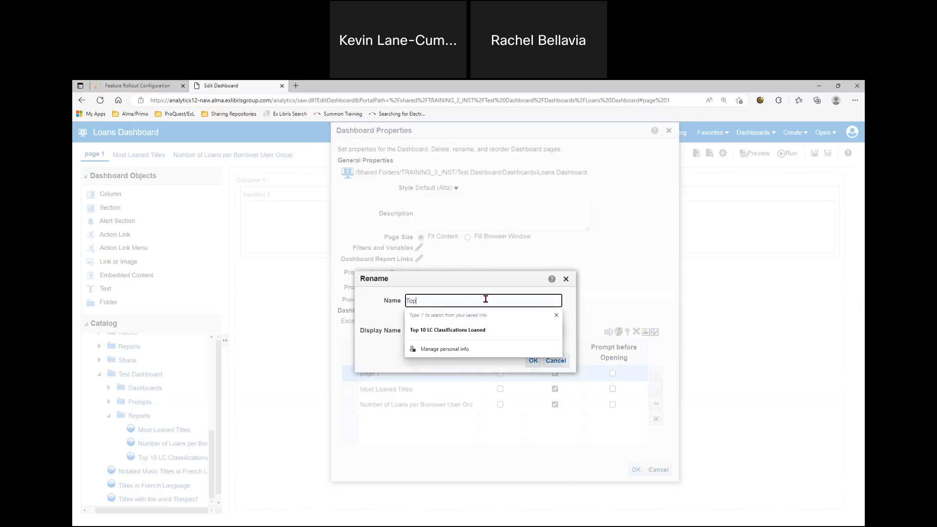
pyautogui.click(555, 316)
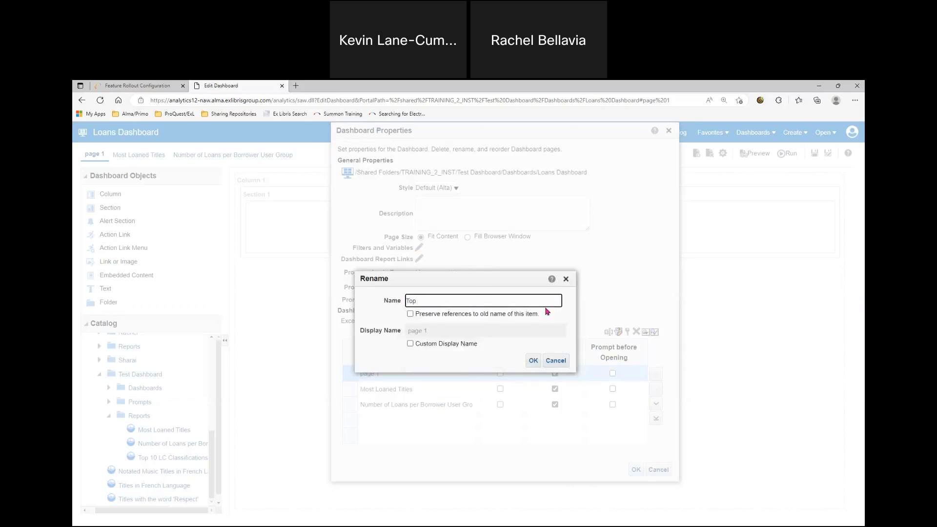
pyautogui.click(450, 299)
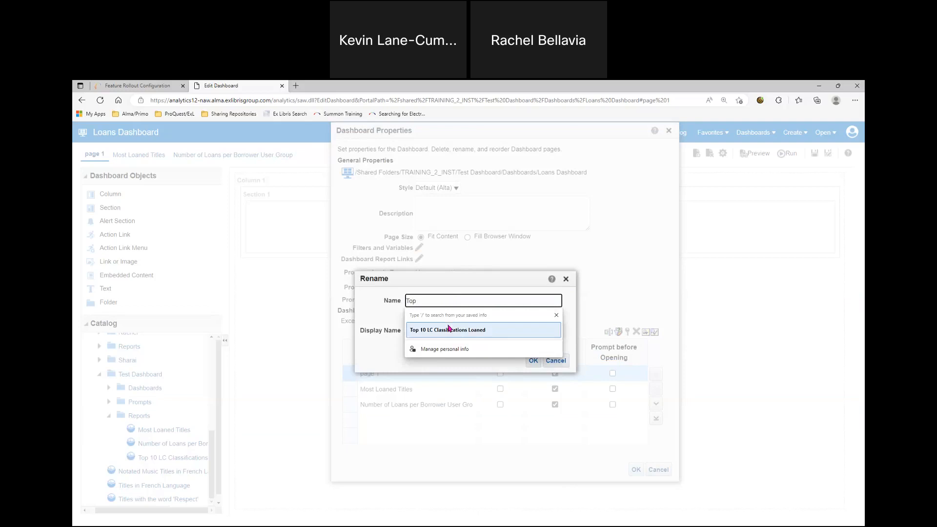
pyautogui.write('10 LC Classi')
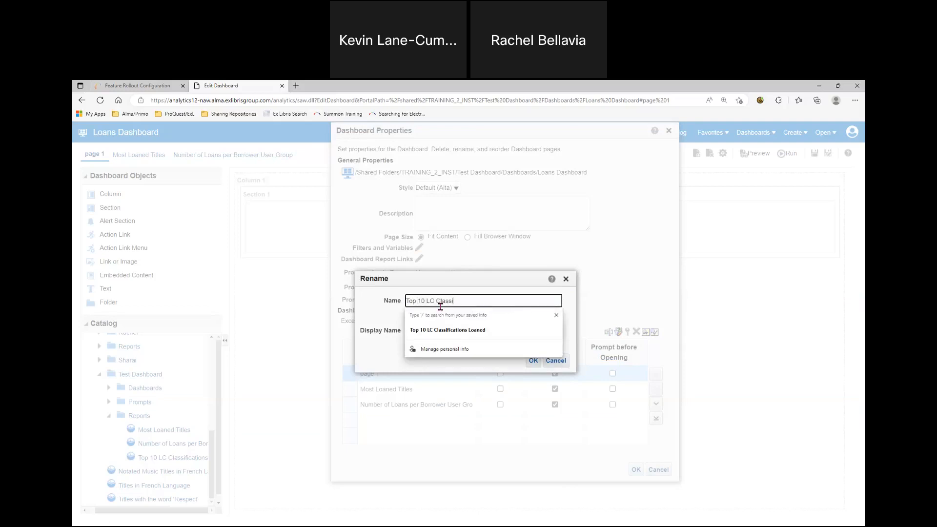
pyautogui.write('fications Loaned')
pyautogui.click(384, 348)
pyautogui.click(533, 360)
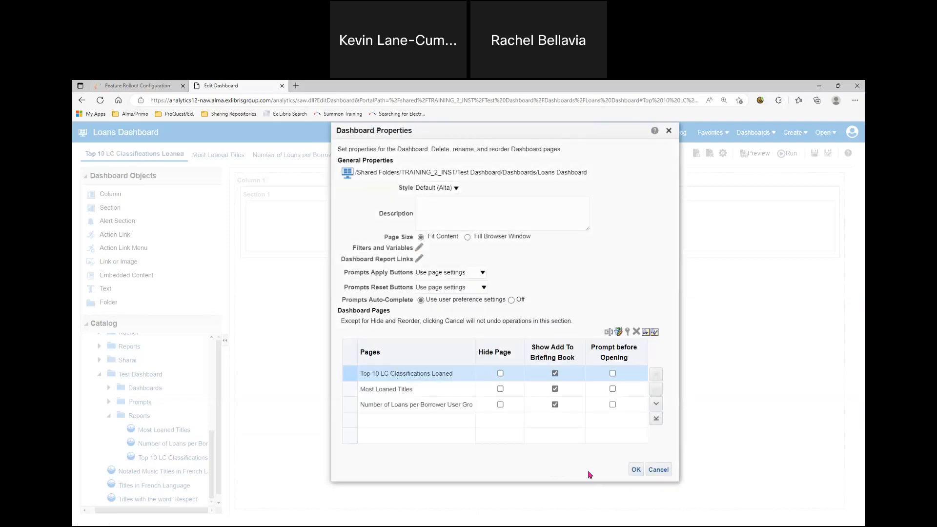
pyautogui.click(636, 469)
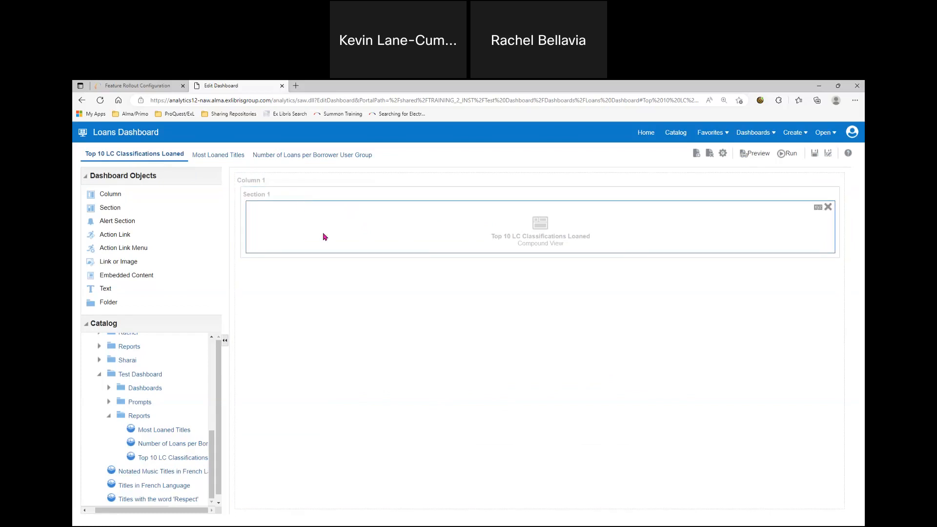
pyautogui.click(816, 154)
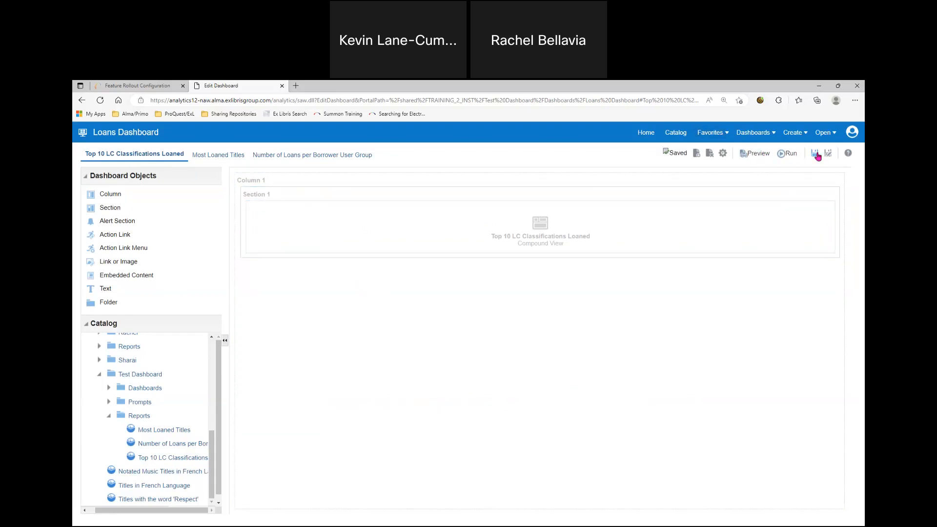
# - Run the Loans Dashboard and view its Most Loaned Titles and Number of Loans per Borrower User Group pages
pyautogui.click(785, 157)
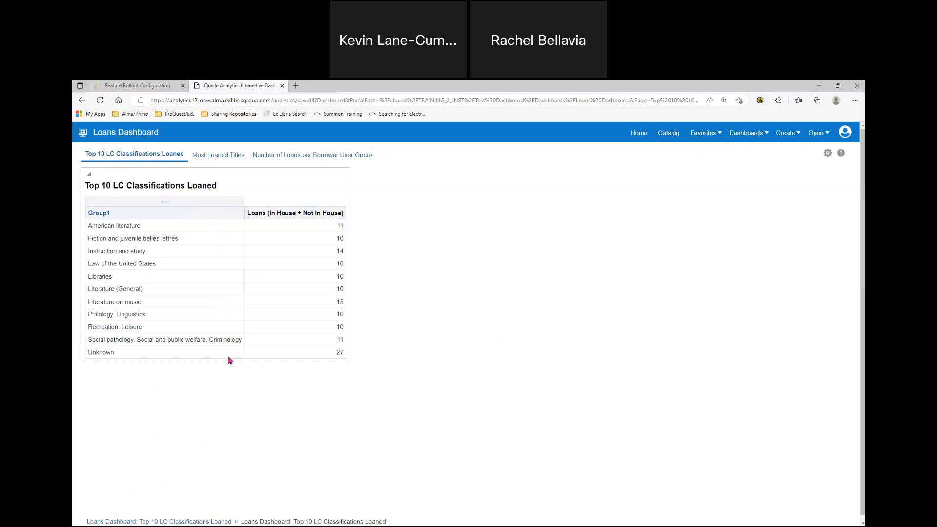
pyautogui.click(213, 156)
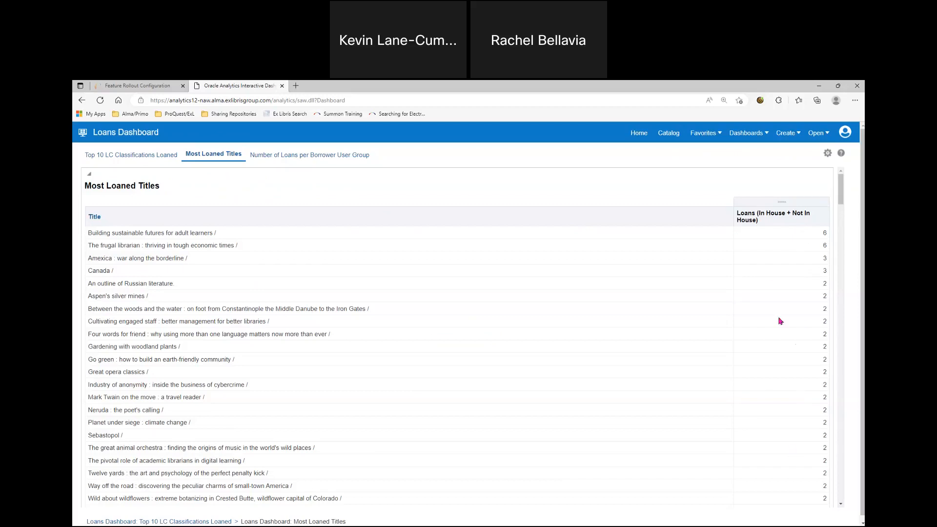
pyautogui.click(293, 158)
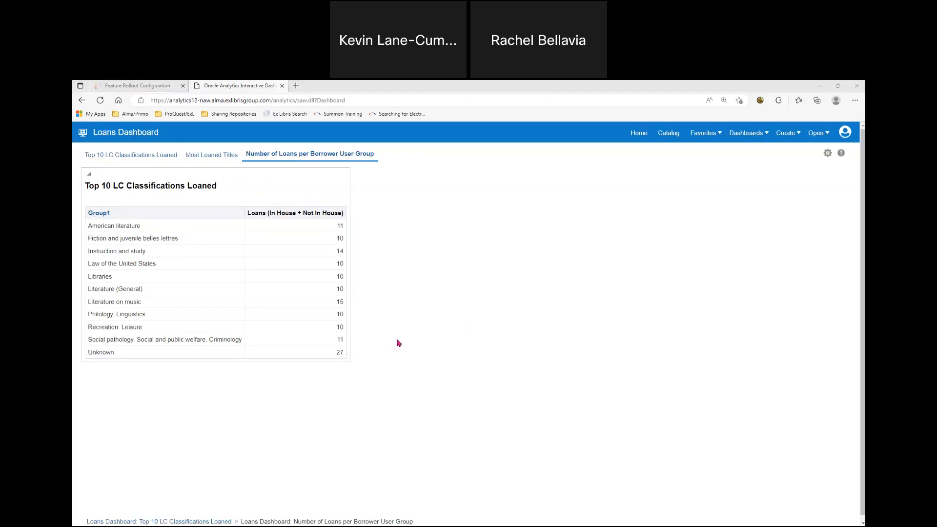
pyautogui.hotkey('alt', 'Tab')
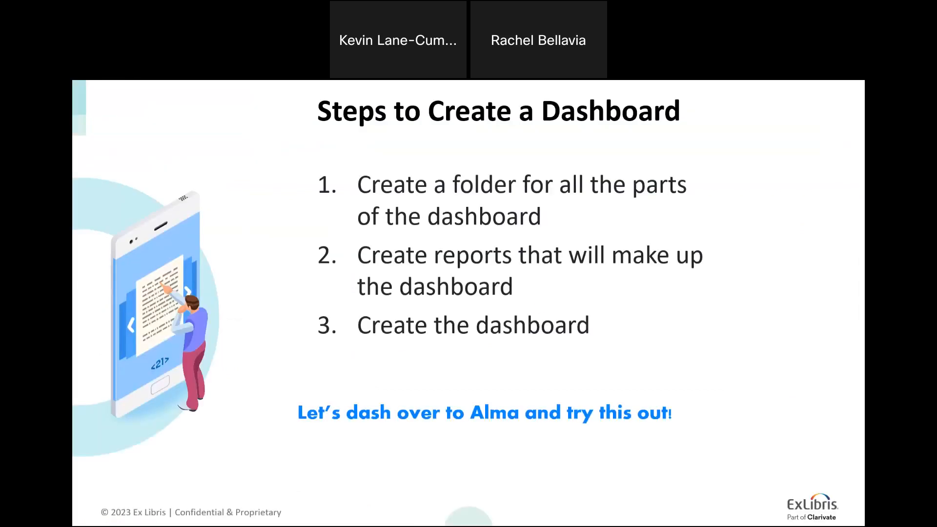
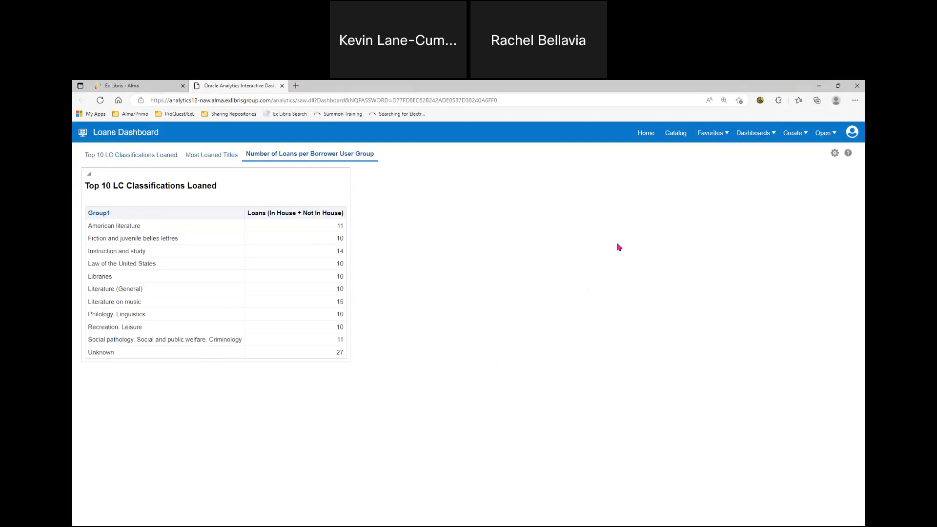
# - Go to the catalog, collapse TRAINING_2_INST, and open the Fulfillment folder in the shared Alma folder
pyautogui.click(682, 137)
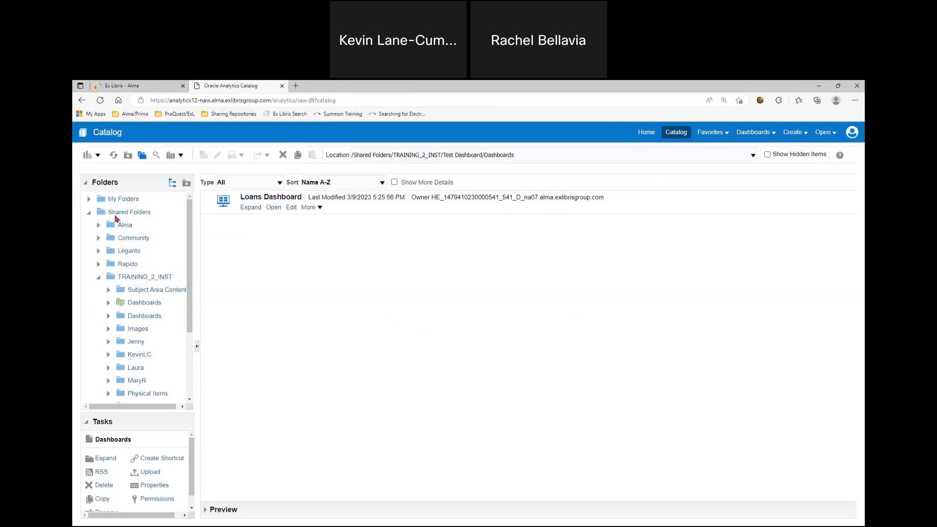
pyautogui.click(98, 277)
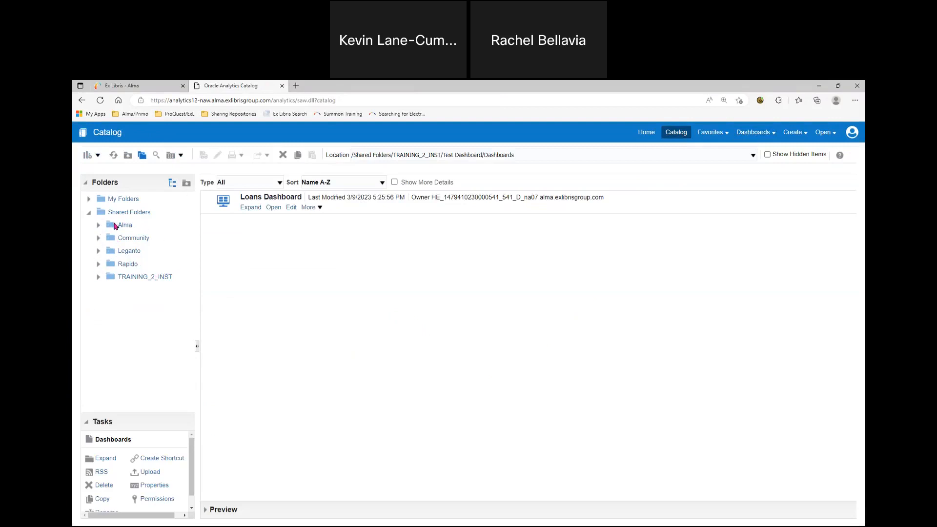
pyautogui.click(99, 225)
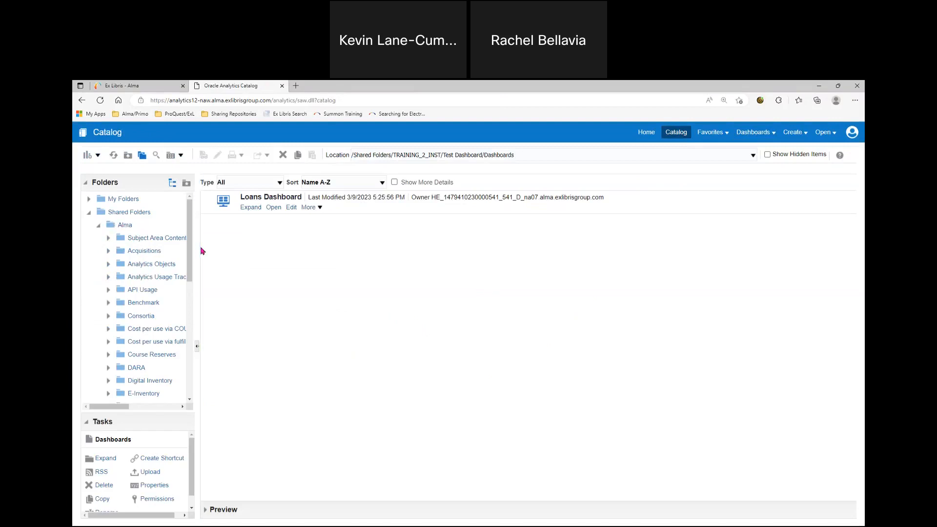
pyautogui.moveTo(199, 250); pyautogui.dragTo(271, 249)
pyautogui.scroll(-3, 197, 252)
pyautogui.scroll(3, 198, 253)
pyautogui.scroll(-2, 170, 360)
pyautogui.scroll(2, 170, 360)
pyautogui.scroll(-5, 157, 349)
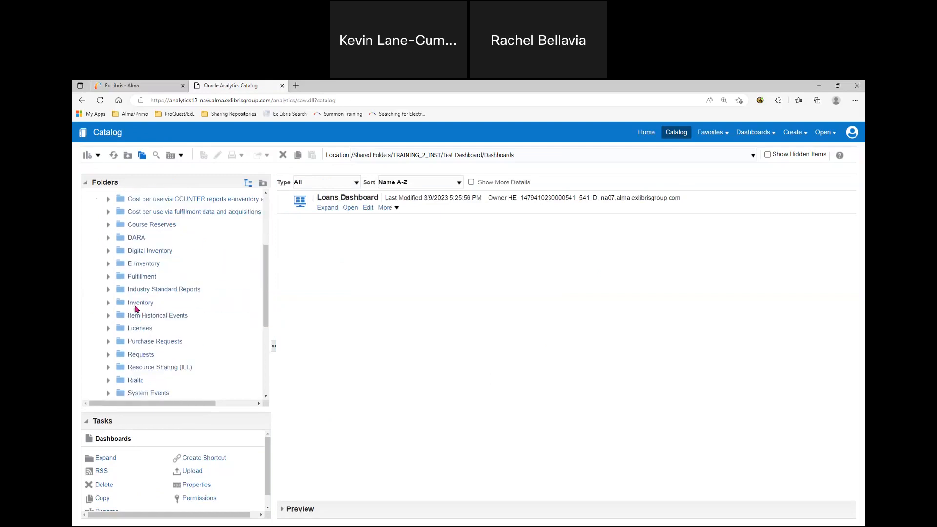
pyautogui.click(139, 278)
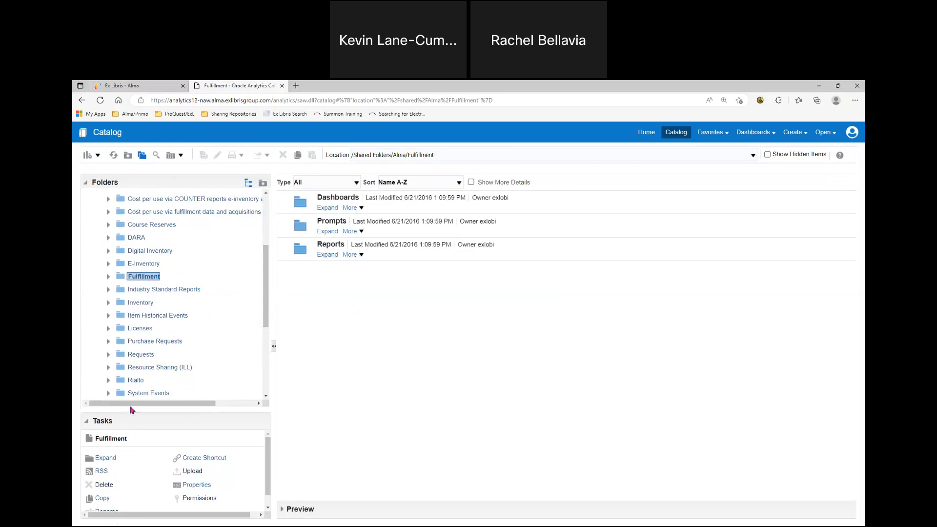
# - Copy the Alma Fulfillment folder and paste it into the TRAINING_2_INST shared folder
pyautogui.scroll(-1, 108, 490)
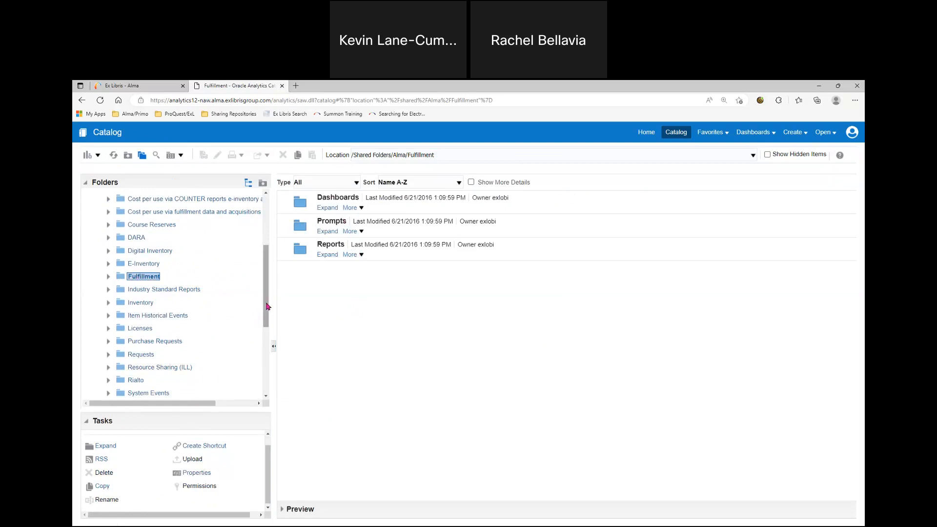
pyautogui.moveTo(267, 285); pyautogui.dragTo(271, 247)
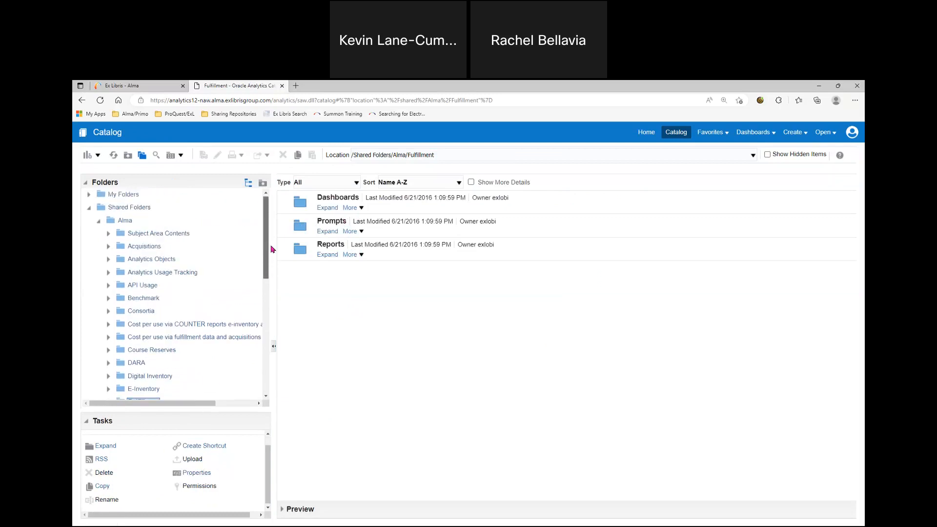
pyautogui.click(99, 222)
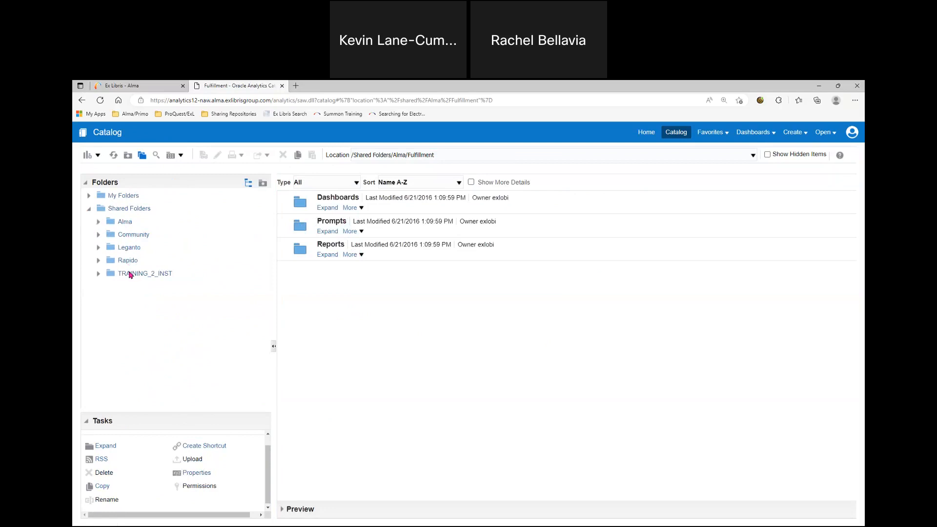
pyautogui.click(99, 274)
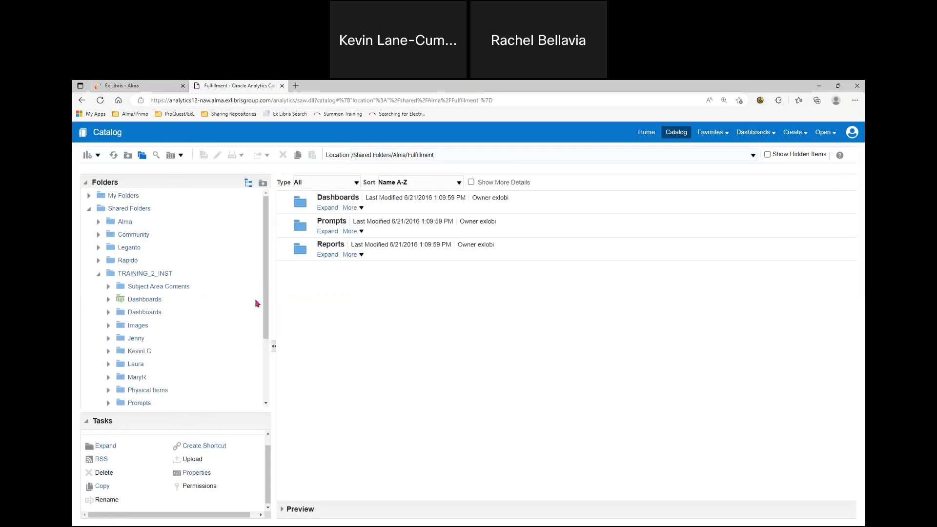
pyautogui.moveTo(266, 305)
pyautogui.mouseDown()
pyautogui.moveTo(266, 342)
pyautogui.moveTo(266, 300)
pyautogui.mouseUp()
pyautogui.click(136, 275)
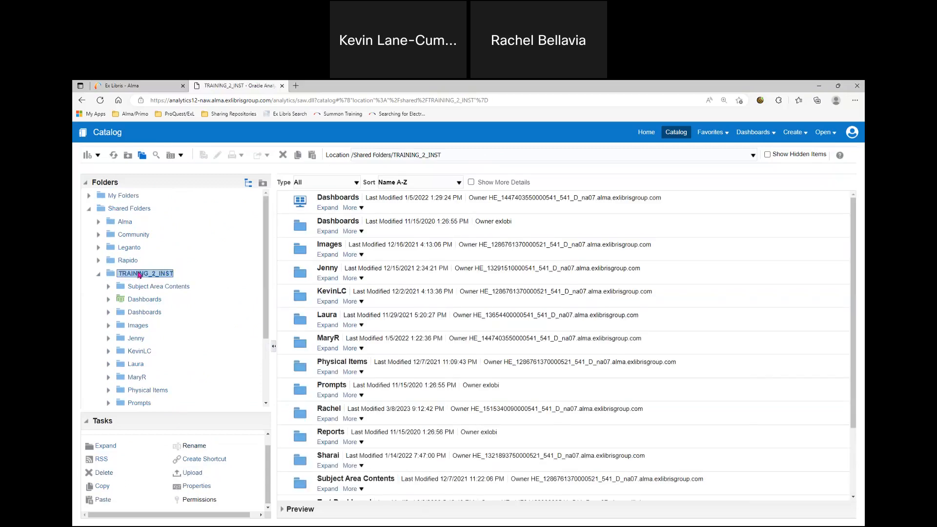
pyautogui.scroll(-3, 139, 342)
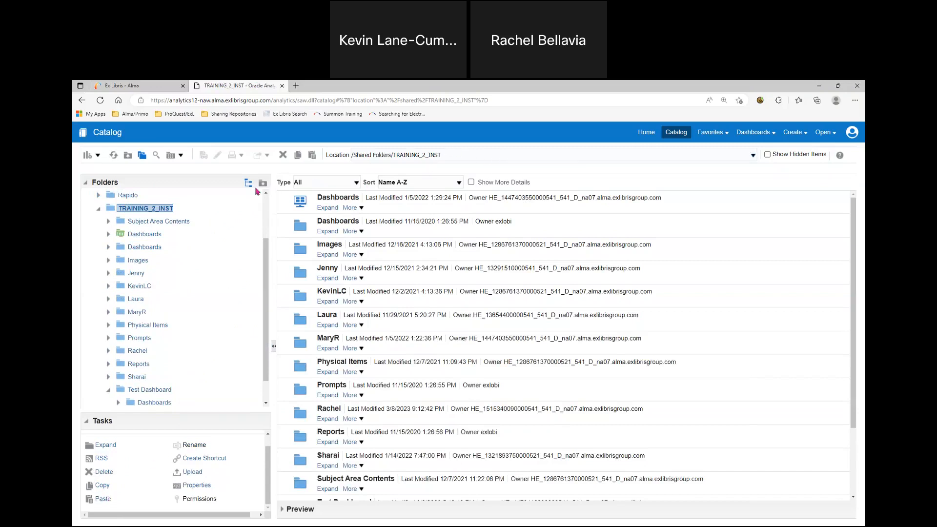
pyautogui.scroll(1, 265, 244)
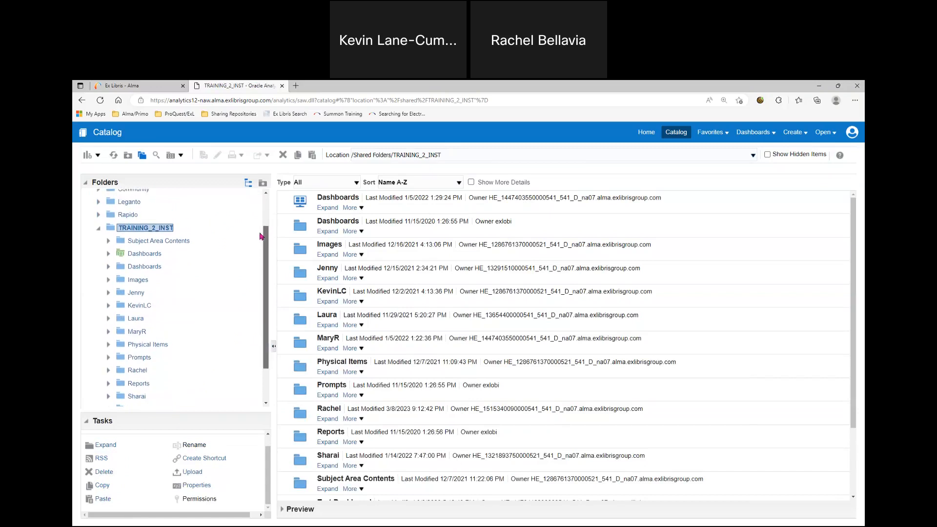
pyautogui.scroll(-2, 171, 229)
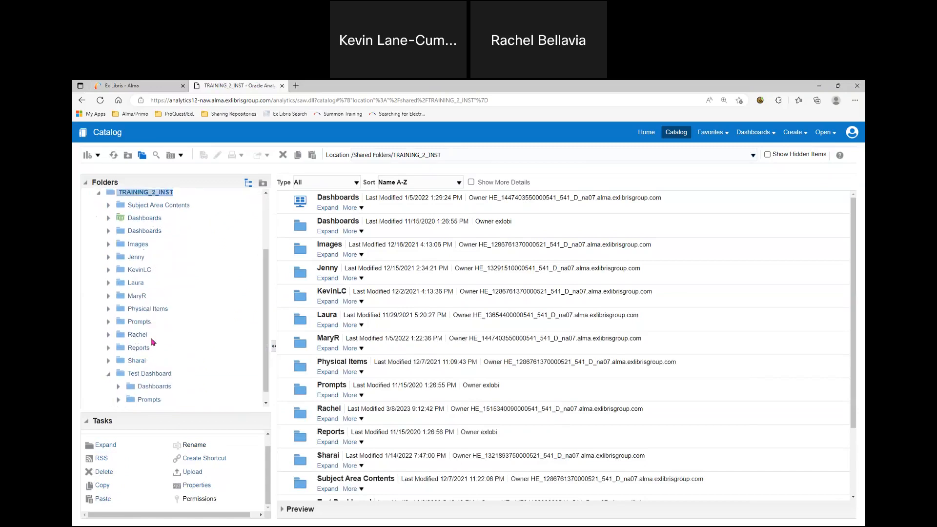
pyautogui.scroll(3, 163, 298)
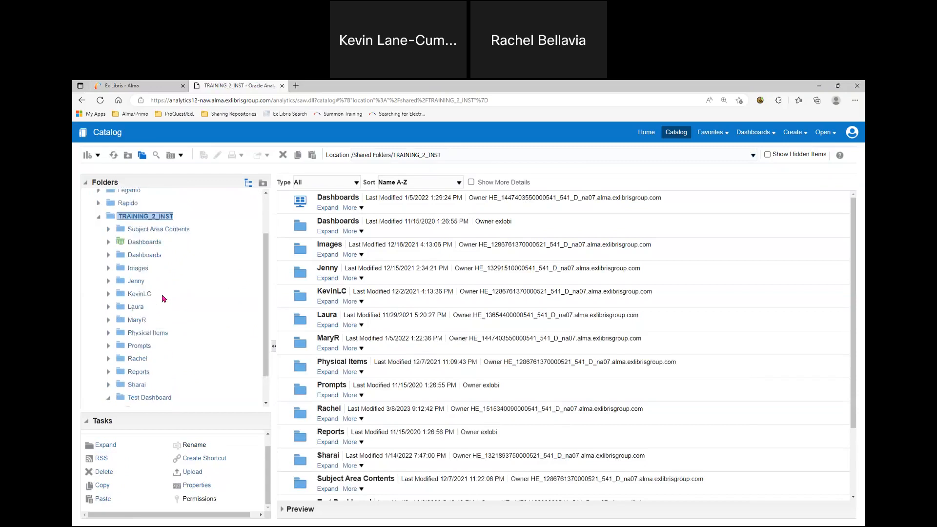
# - Reload the TRAINING_2_INST folder's contents and open the copied Fulfillment folder in it
pyautogui.click(125, 222)
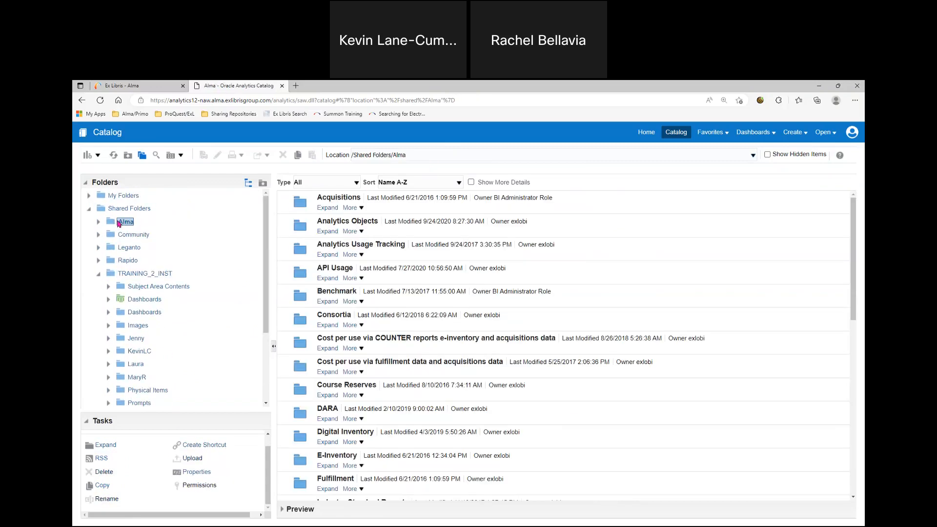
pyautogui.click(99, 274)
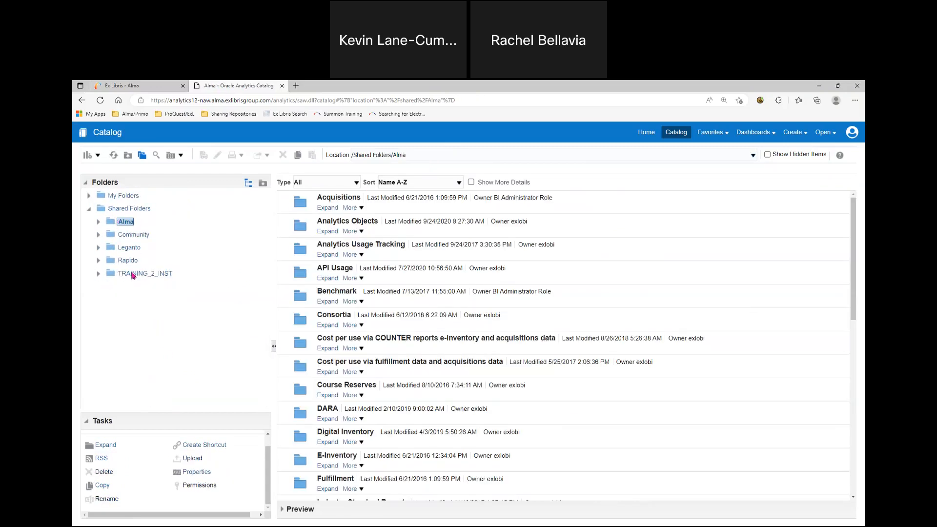
pyautogui.click(132, 274)
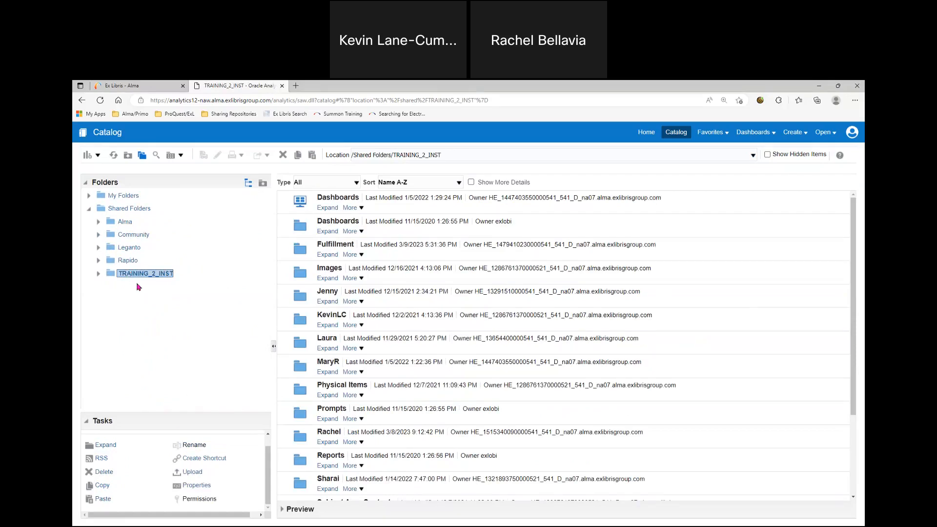
pyautogui.click(98, 275)
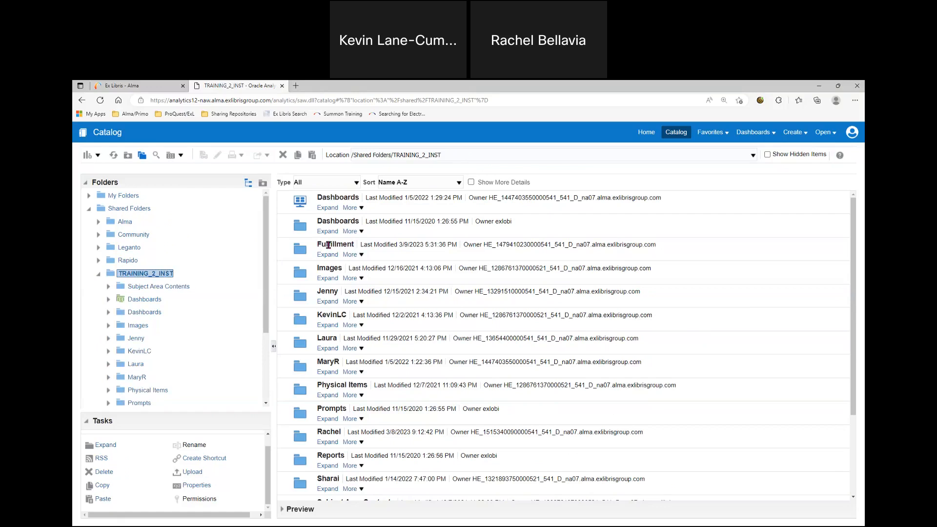
pyautogui.scroll(-2, 145, 333)
pyautogui.scroll(-1, 146, 332)
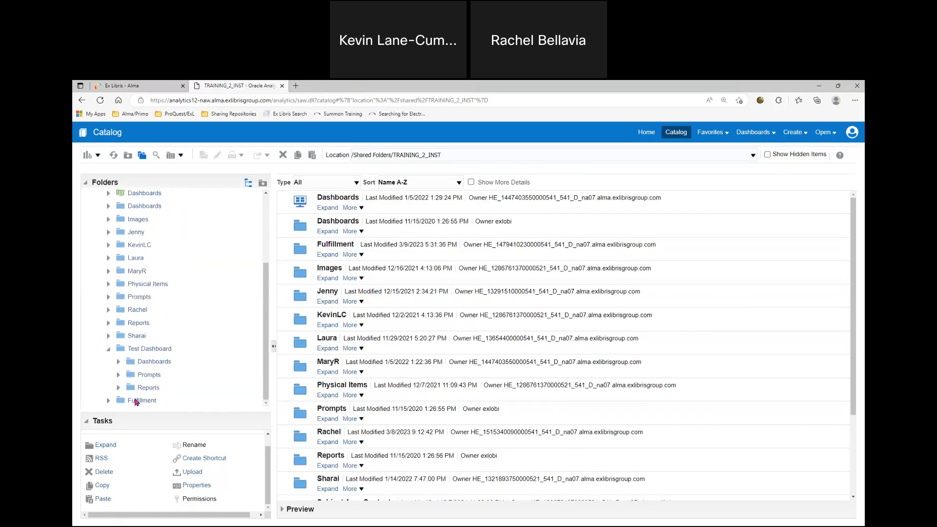
pyautogui.scroll(3, 146, 283)
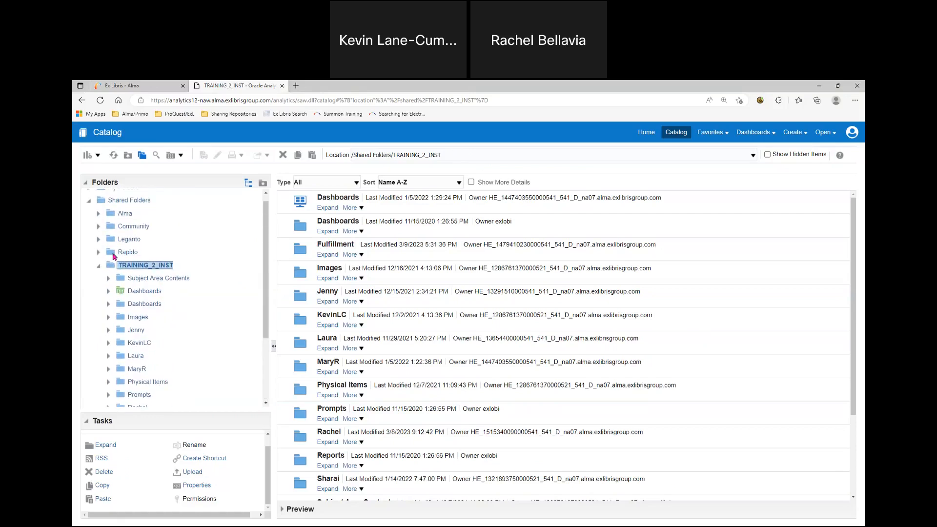
pyautogui.click(98, 265)
pyautogui.click(99, 274)
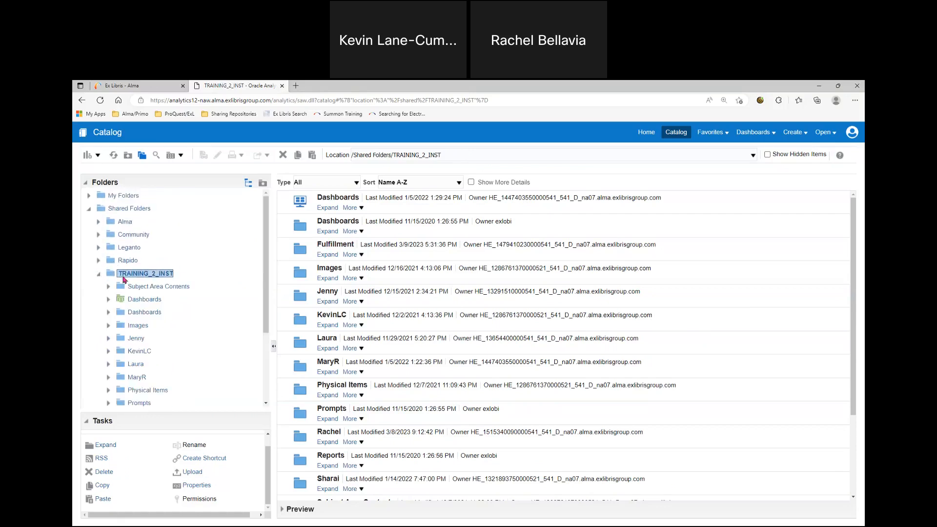
pyautogui.scroll(-3, 178, 309)
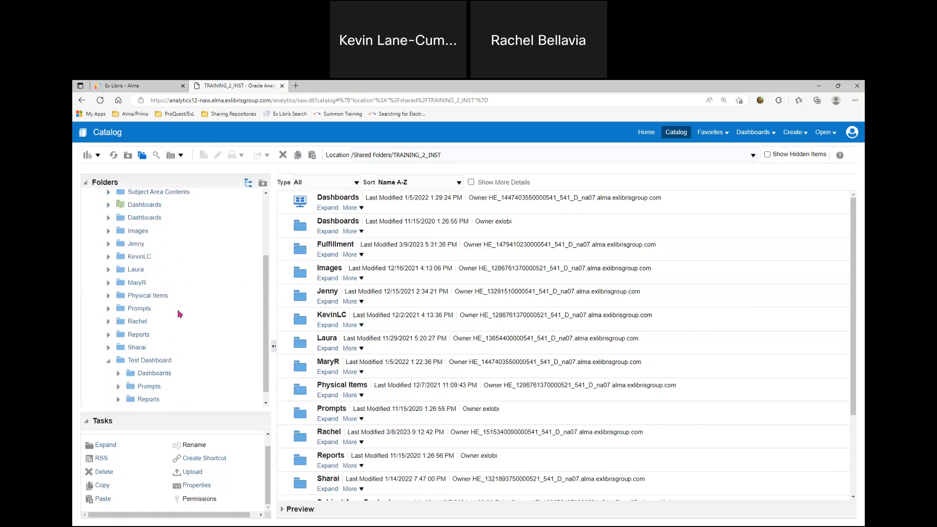
pyautogui.click(142, 400)
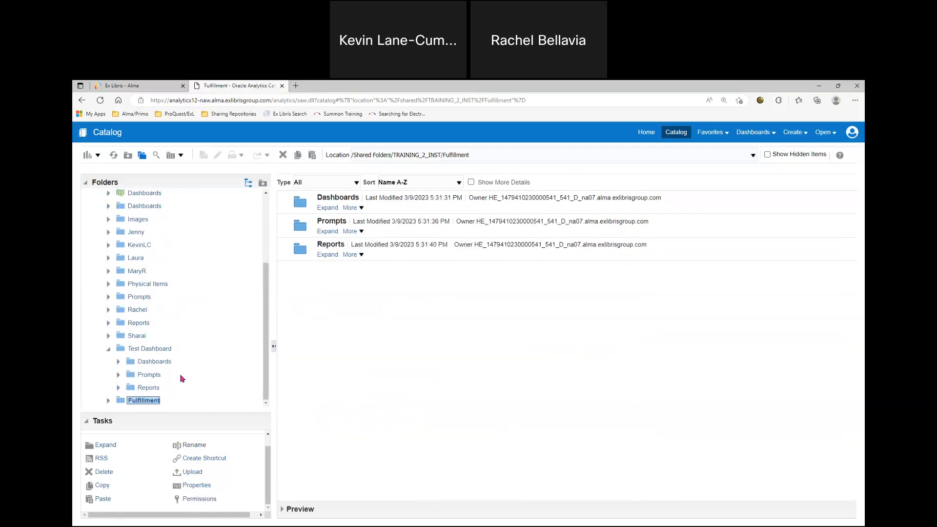
# - Expand the copied Fulfillment folder and examine the contents of its Dashboards, Prompts and Reports subfolders
pyautogui.click(109, 401)
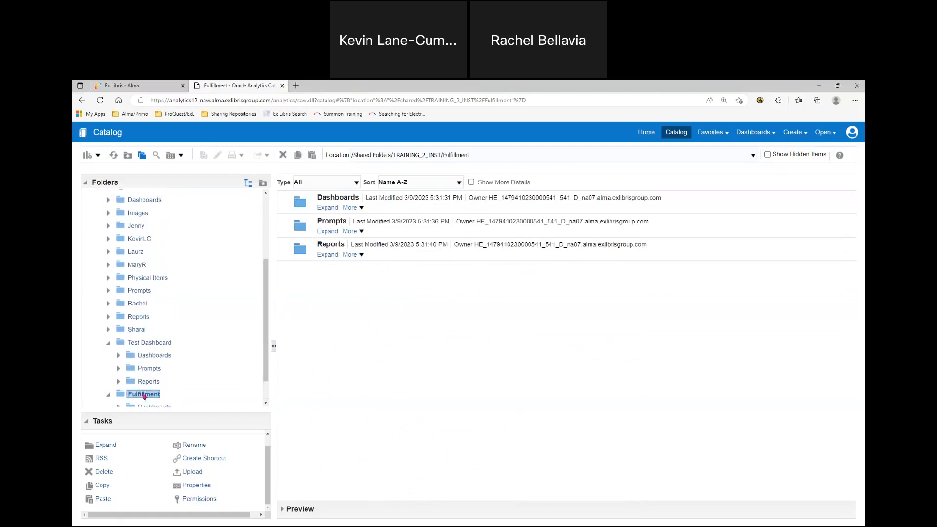
pyautogui.click(118, 375)
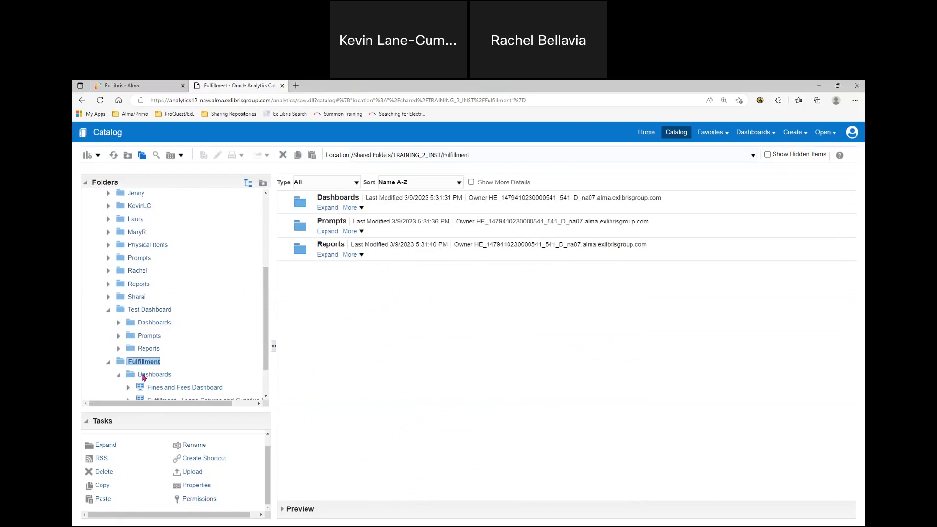
pyautogui.scroll(-1, 148, 369)
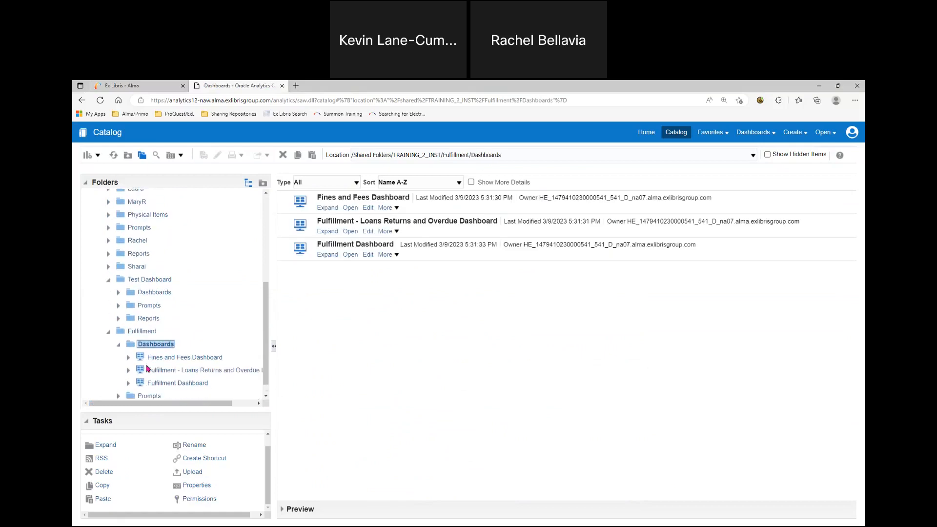
pyautogui.click(141, 381)
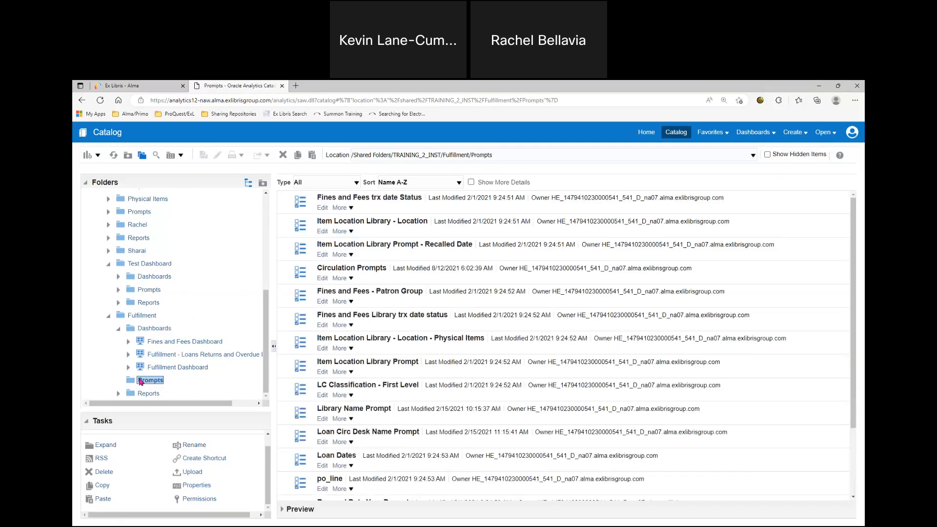
pyautogui.scroll(1, 139, 370)
pyautogui.scroll(-1, 137, 367)
pyautogui.click(146, 394)
pyautogui.scroll(-3, 364, 351)
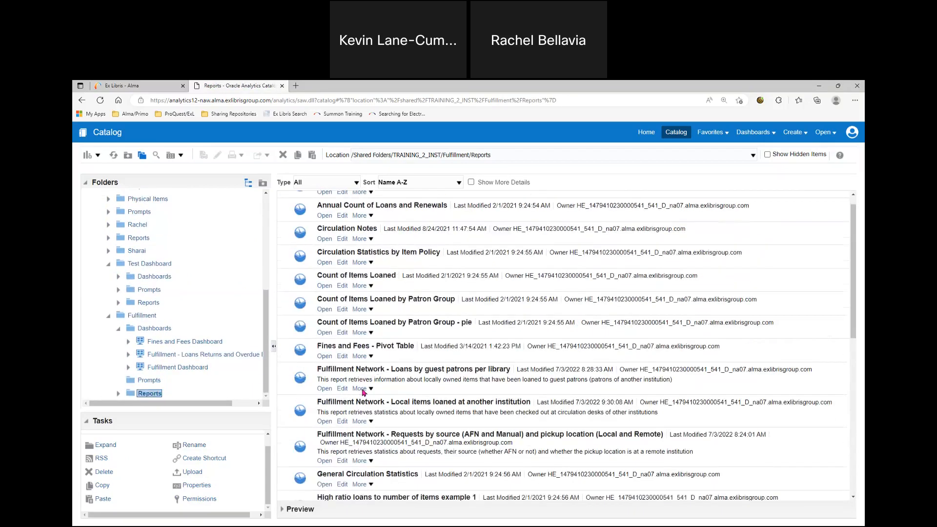
pyautogui.scroll(3, 362, 394)
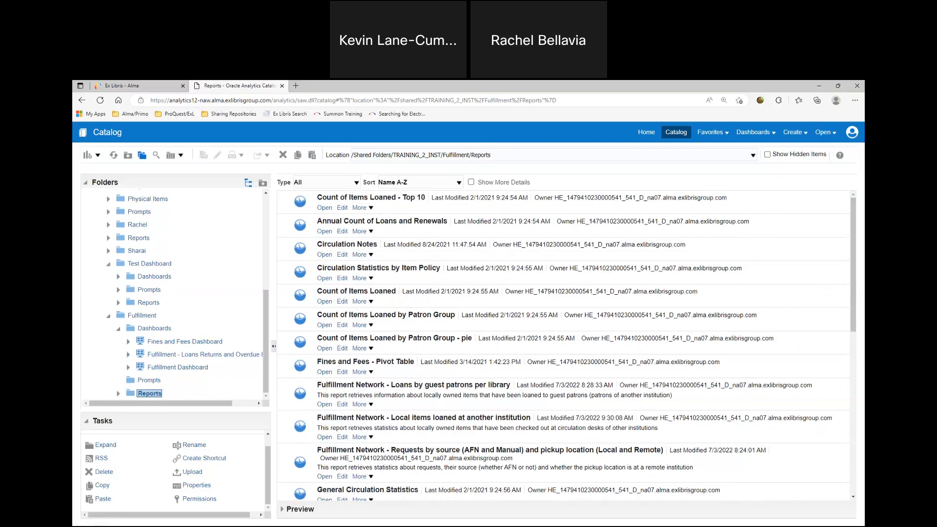
# - Open the Fulfillment Dashboard from the copied Dashboards subfolder and view its General Circulation Statistics page
pyautogui.click(153, 330)
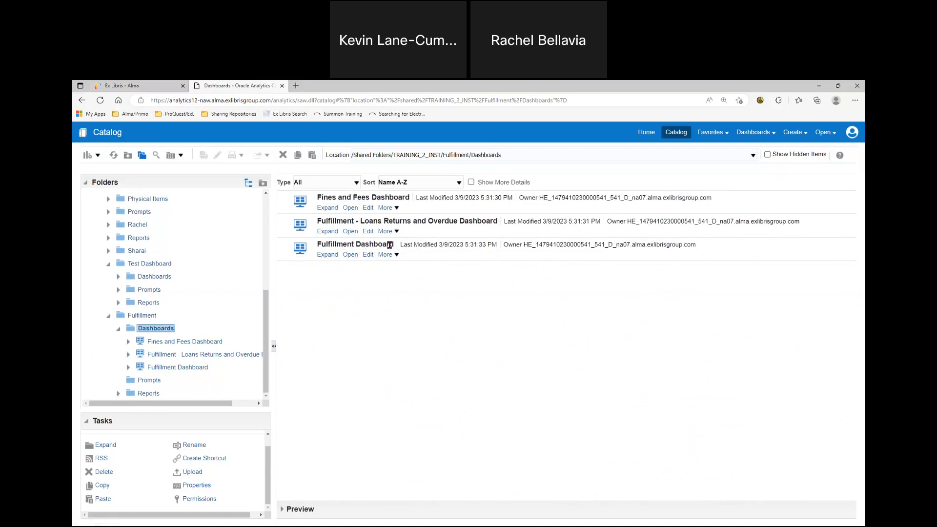
pyautogui.click(351, 255)
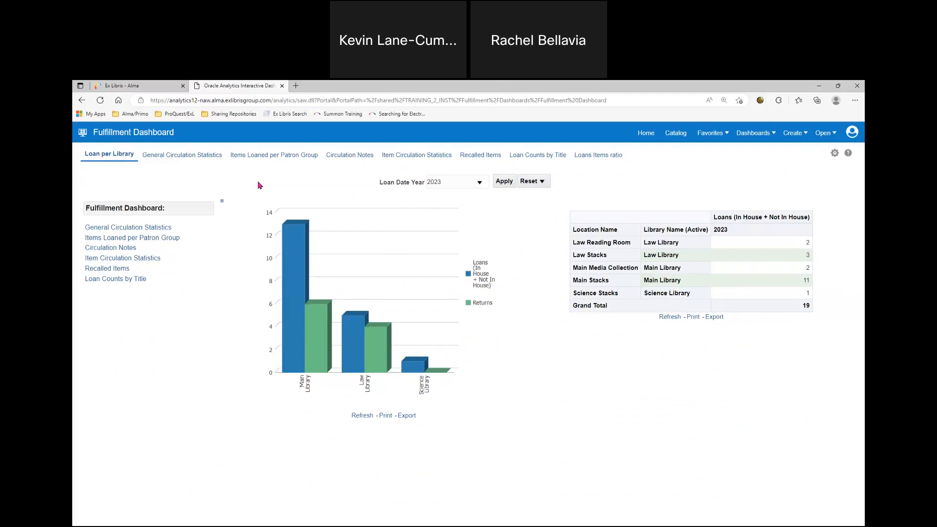
pyautogui.click(199, 159)
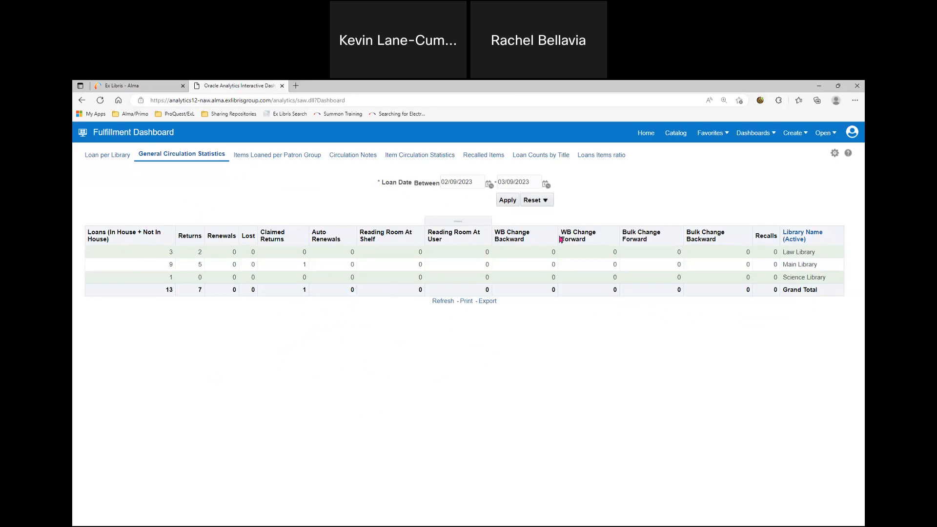
# - Put the Fulfillment Dashboard into edit mode and open the General Circulation Statistics analysis from its page for editing
pyautogui.click(834, 154)
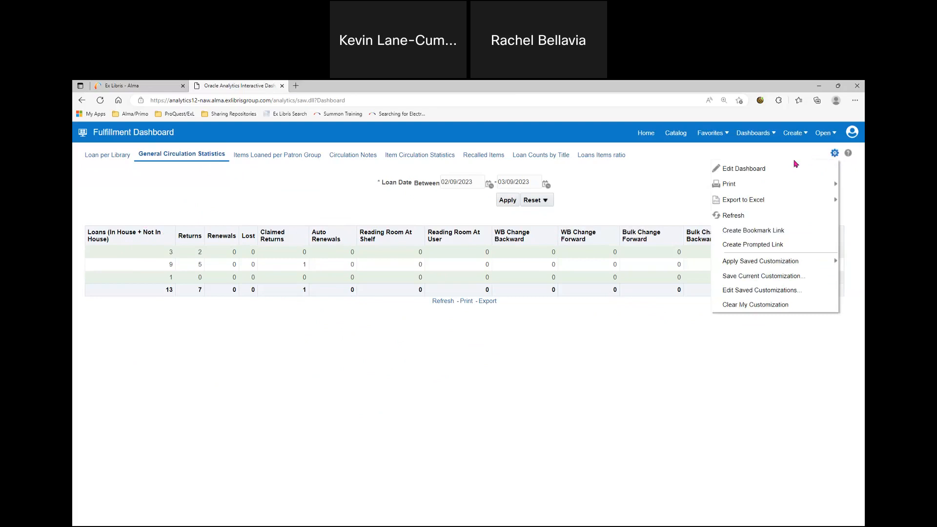
pyautogui.click(744, 170)
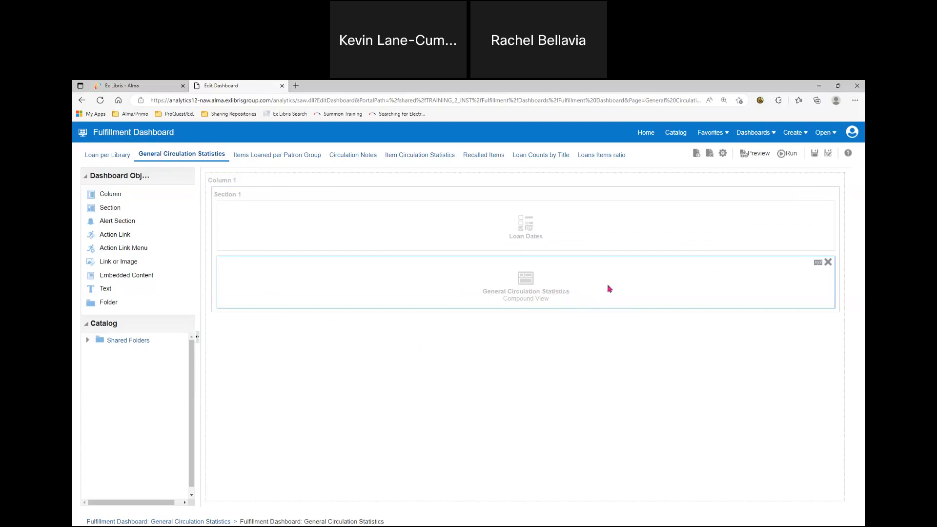
pyautogui.click(818, 264)
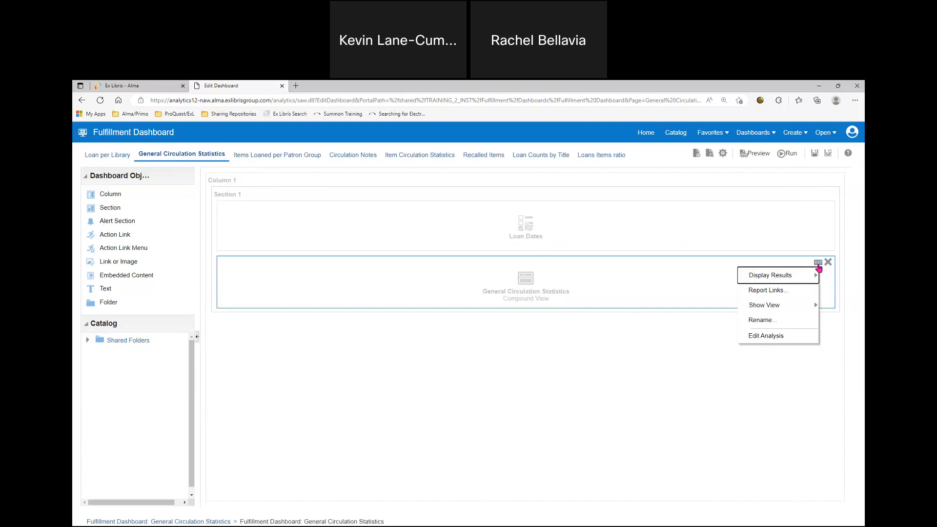
pyautogui.click(776, 337)
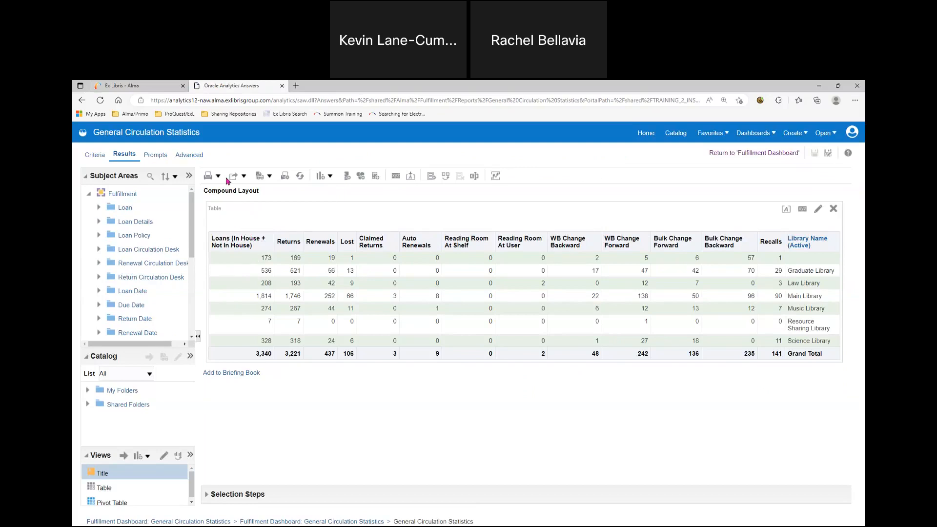
# - Delete the Loans (In House + Not In House) column from the analysis criteria
pyautogui.click(95, 156)
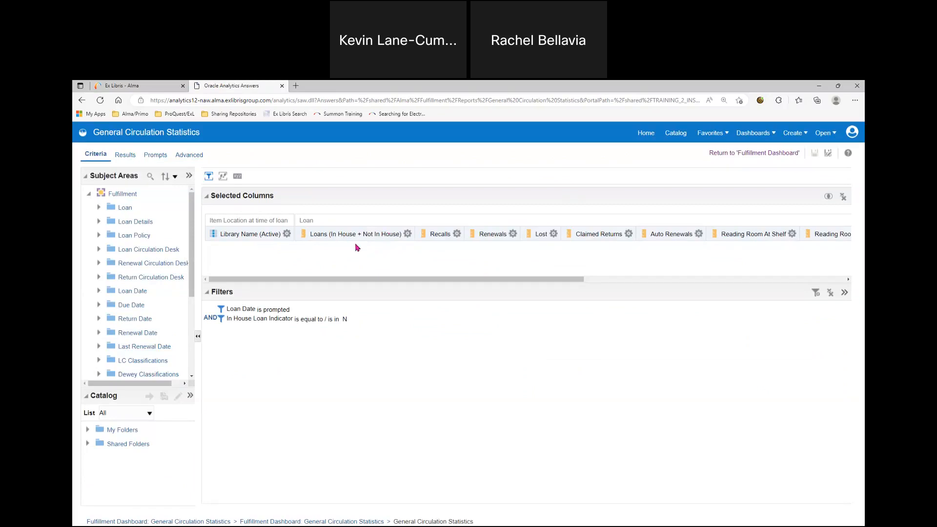
pyautogui.click(408, 234)
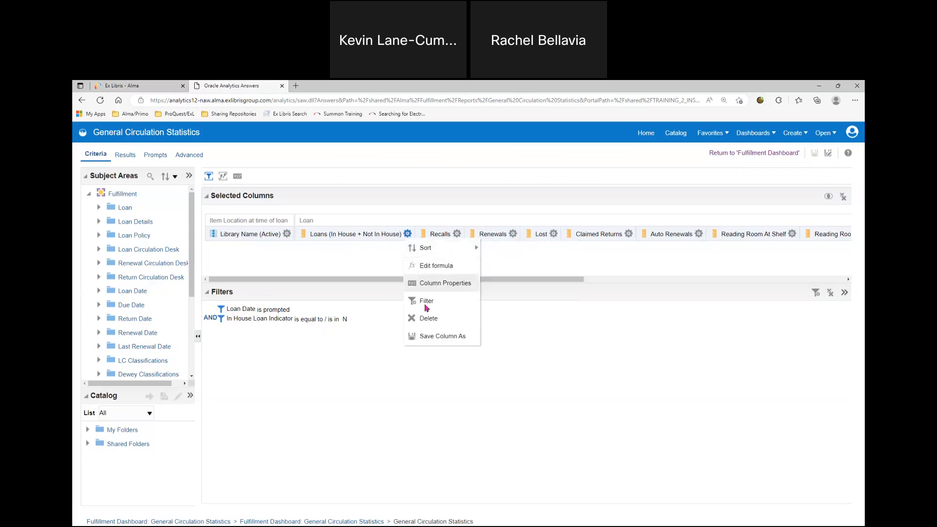
pyautogui.click(428, 319)
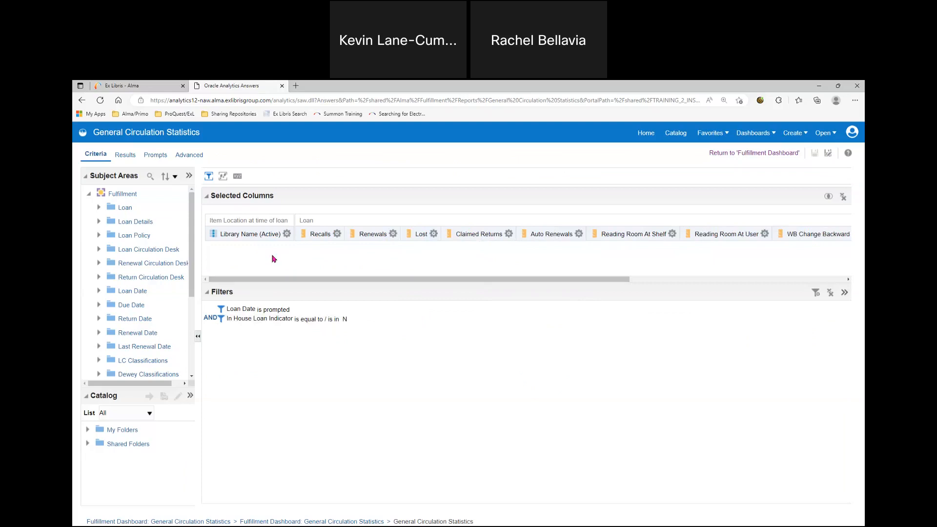
# - Add the Loans (In House) and Loans (Not In House) measures between the Library Name (Active) and Recalls columns
pyautogui.click(98, 209)
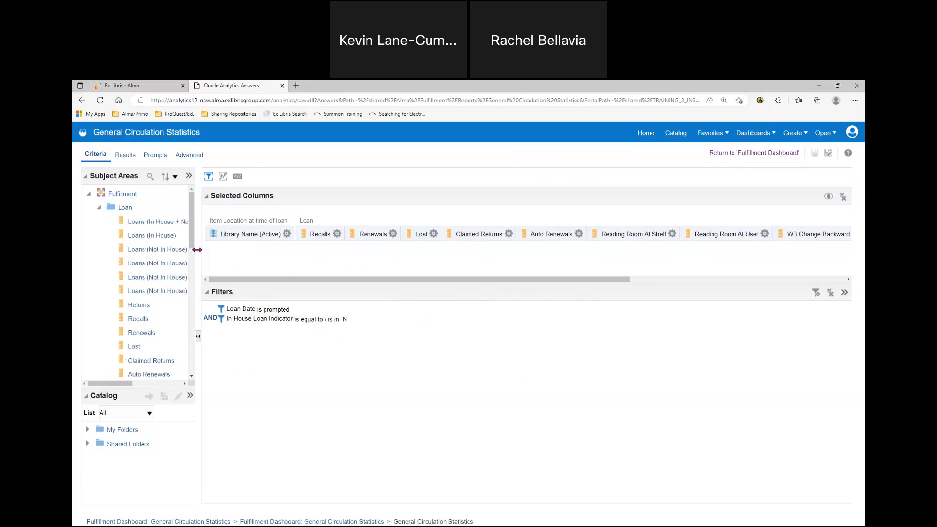
pyautogui.scroll(-1, 227, 243)
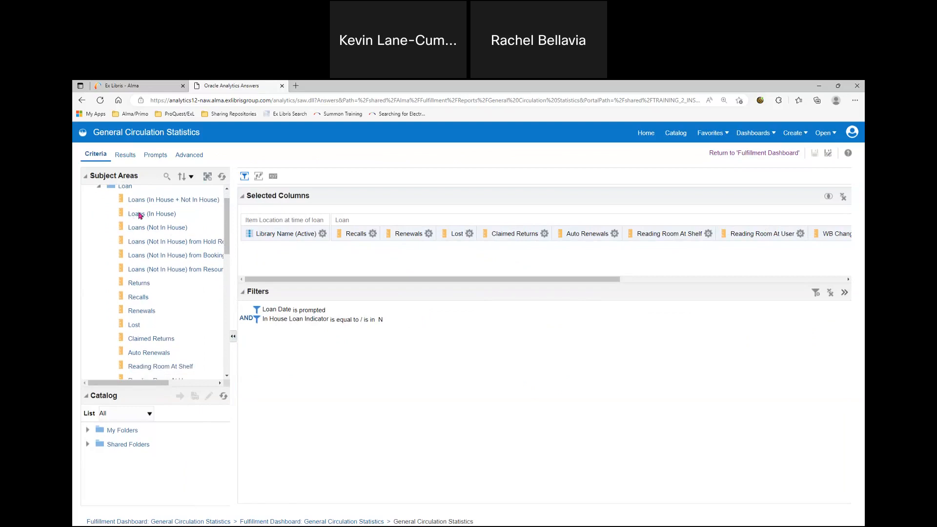
pyautogui.moveTo(139, 219); pyautogui.dragTo(324, 234)
pyautogui.moveTo(159, 228); pyautogui.dragTo(411, 238)
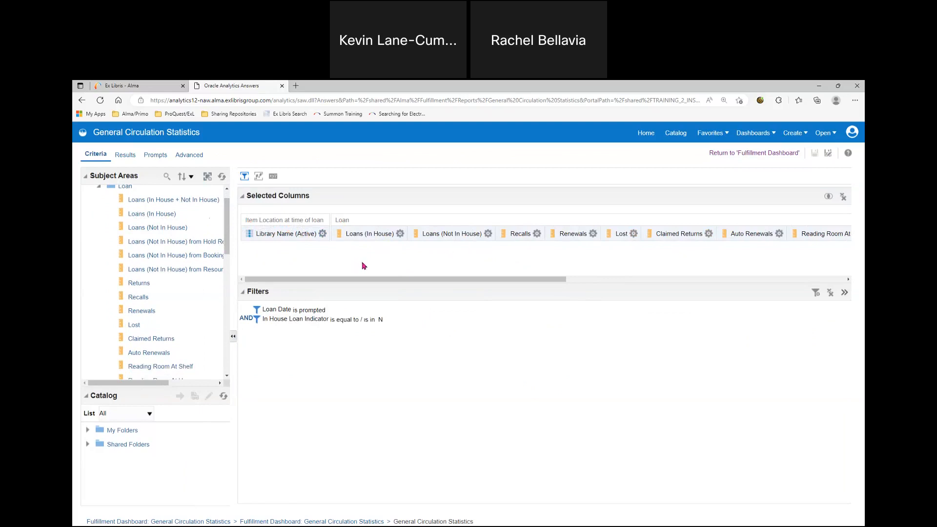
pyautogui.click(537, 234)
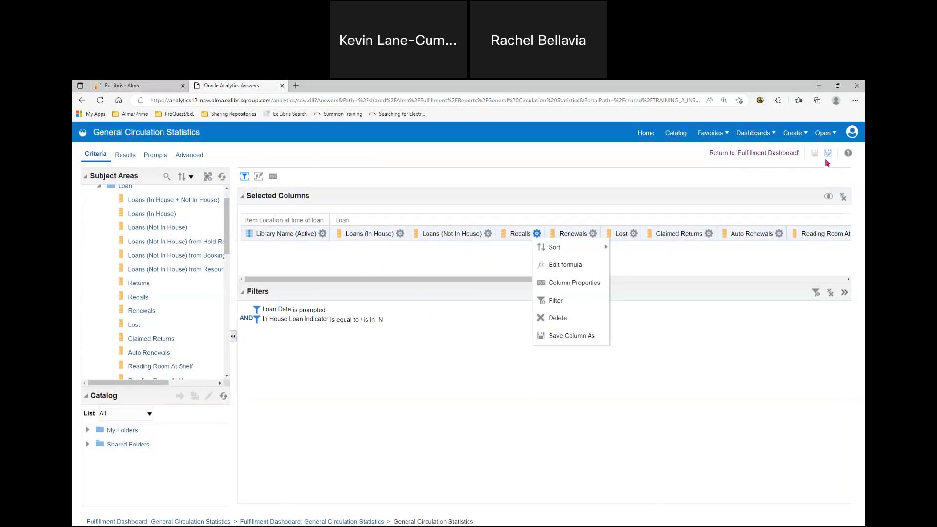
# - Save the analysis as "General Circulation Statistics - Split In House and Not" in the Reports subfolder of TRAINING_2_INST's Fulfillment folder
pyautogui.click(827, 153)
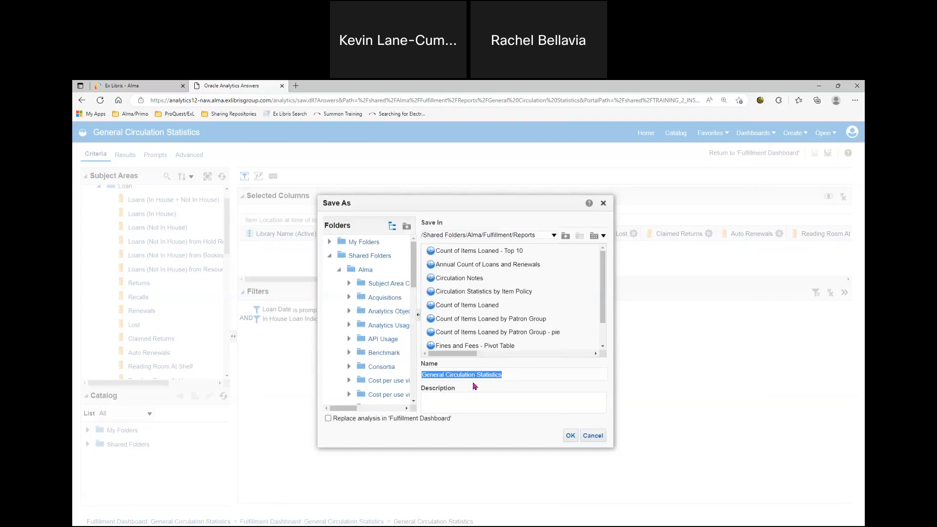
pyautogui.click(539, 373)
pyautogui.write('- Split In House and')
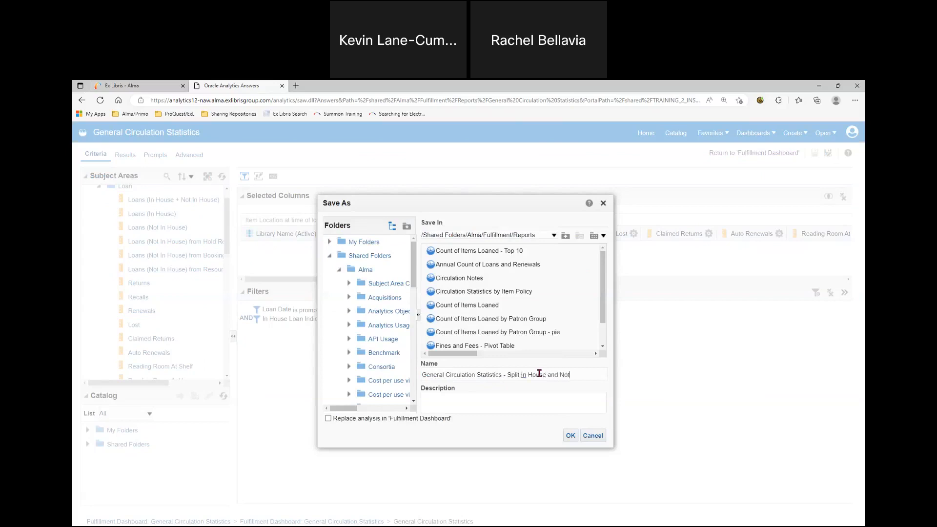
pyautogui.write(' Not')
pyautogui.click(340, 270)
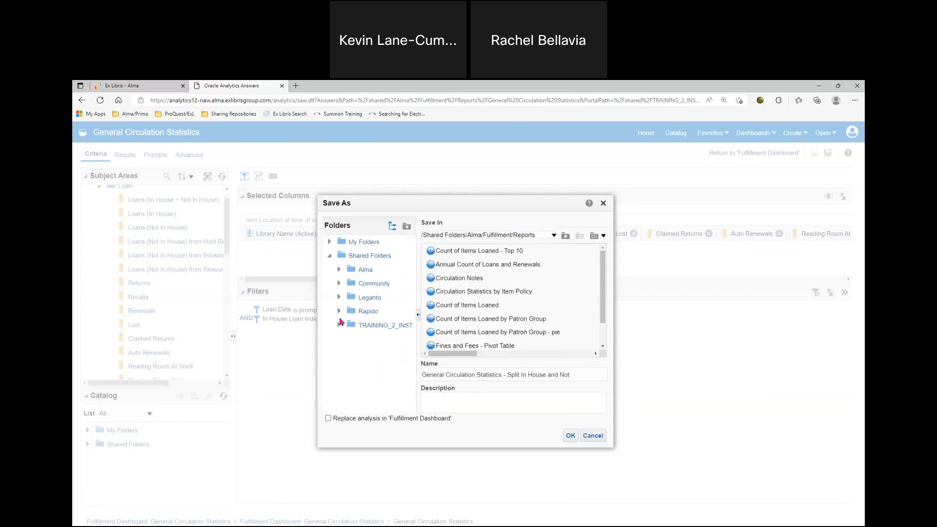
pyautogui.click(339, 325)
pyautogui.moveTo(412, 328); pyautogui.dragTo(457, 400)
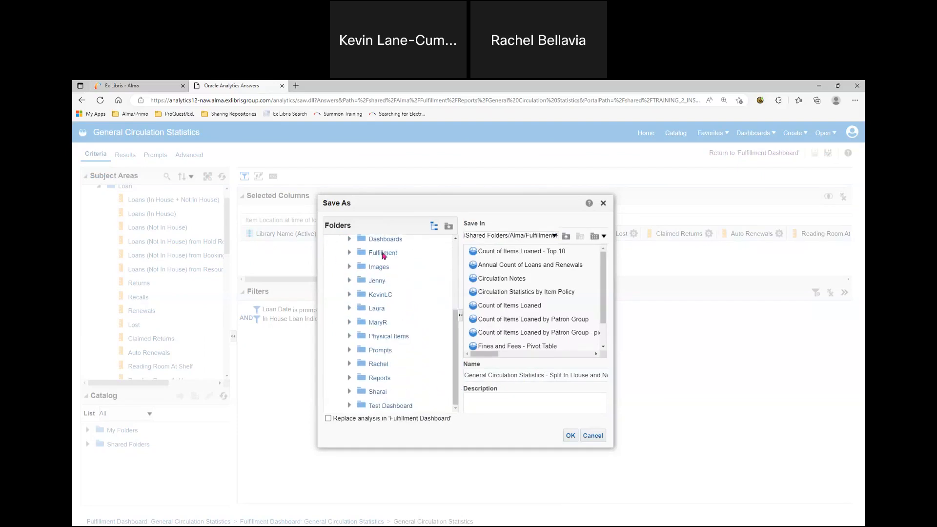
pyautogui.click(349, 254)
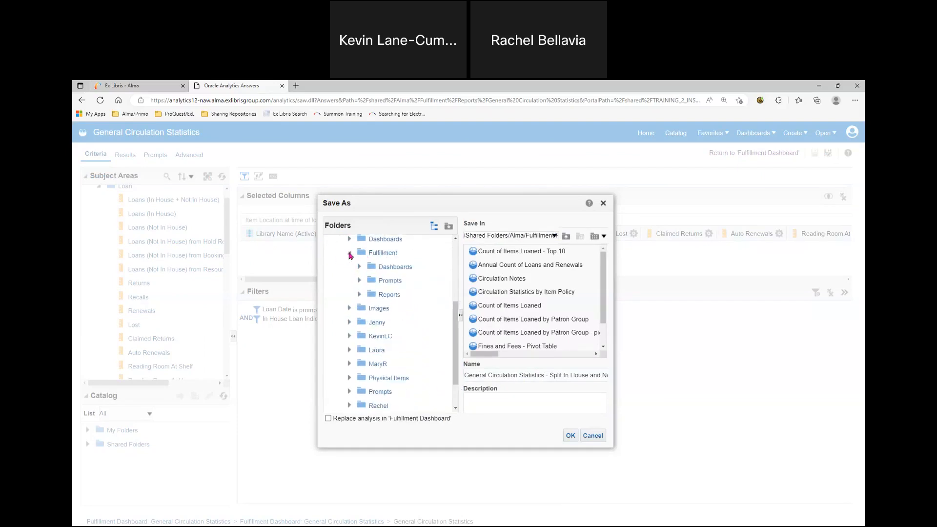
pyautogui.click(387, 295)
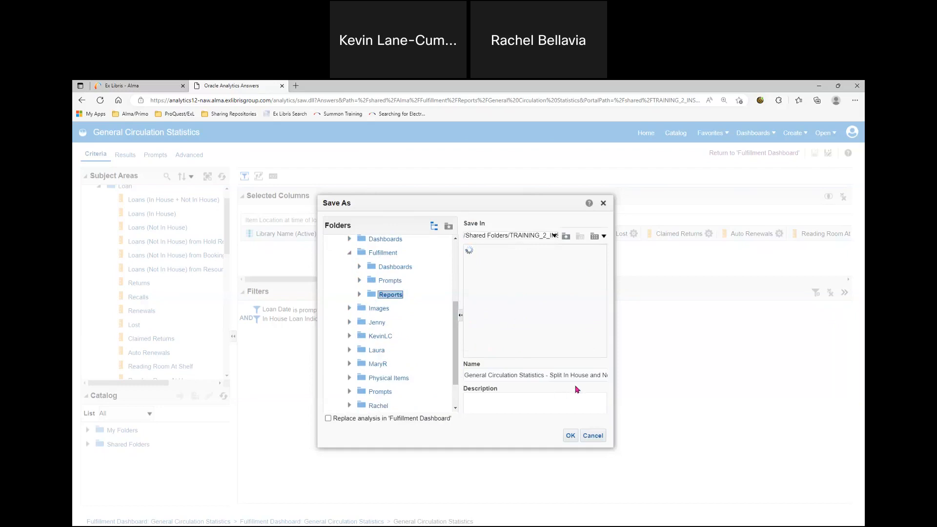
pyautogui.click(571, 436)
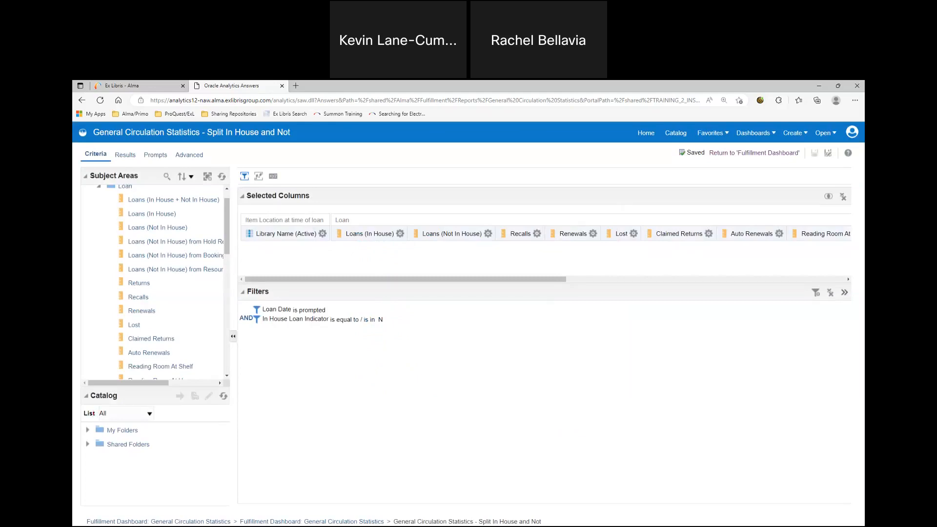
# - Reorder the results table so Library Name (Active), Loans (In House) and Loans (Not In House) come first, ahead of Returns
pyautogui.click(126, 155)
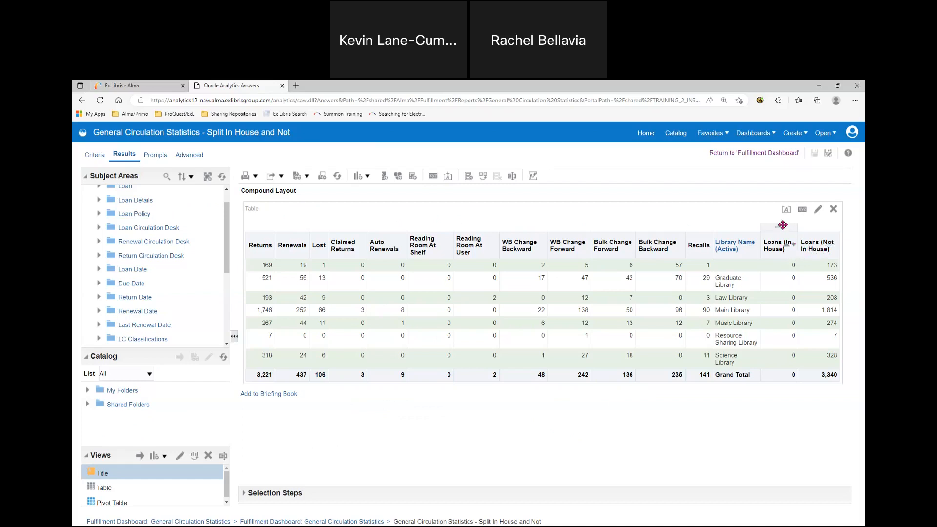
pyautogui.moveTo(784, 228)
pyautogui.mouseDown()
pyautogui.moveTo(459, 236)
pyautogui.moveTo(247, 228)
pyautogui.mouseUp()
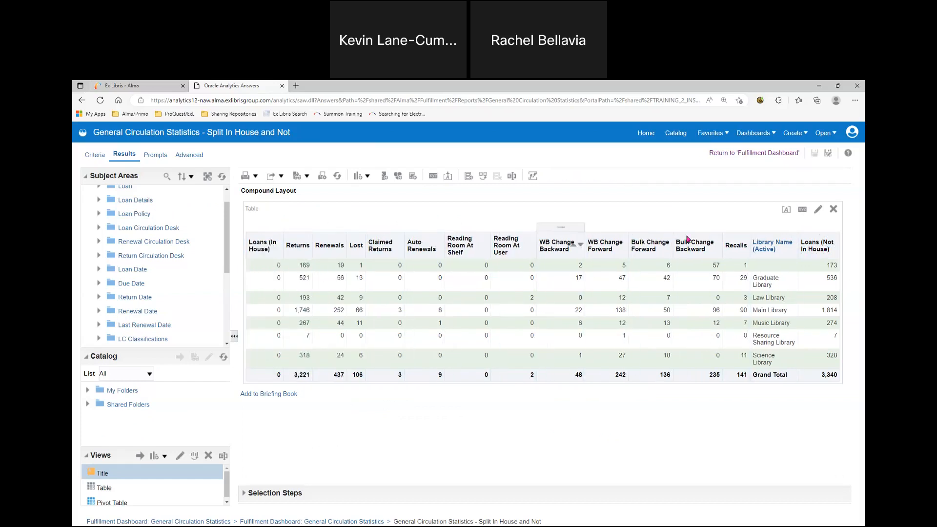
pyautogui.moveTo(829, 229)
pyautogui.mouseDown()
pyautogui.moveTo(293, 236)
pyautogui.moveTo(299, 223)
pyautogui.mouseUp()
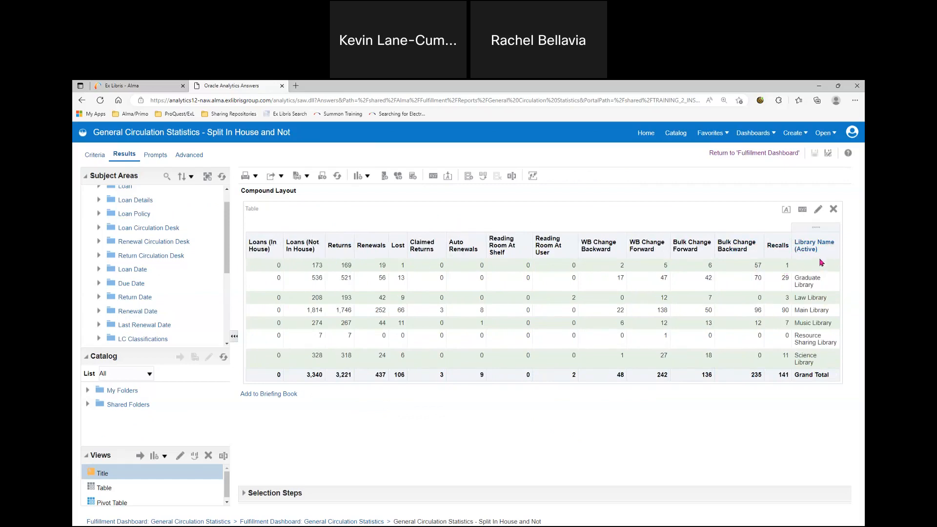
pyautogui.moveTo(818, 226); pyautogui.dragTo(250, 230)
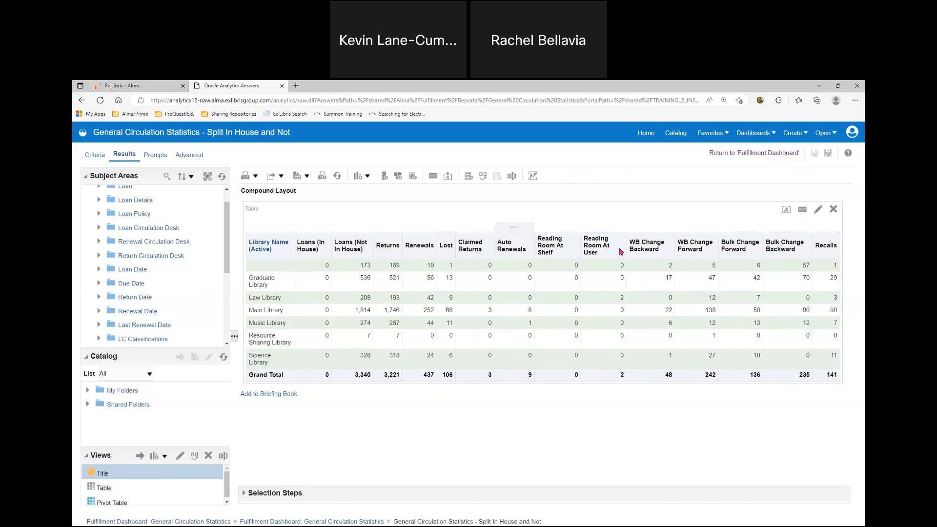
# - Save the rearranged analysis under the same name, overwriting the existing version
pyautogui.click(828, 154)
pyautogui.click(570, 431)
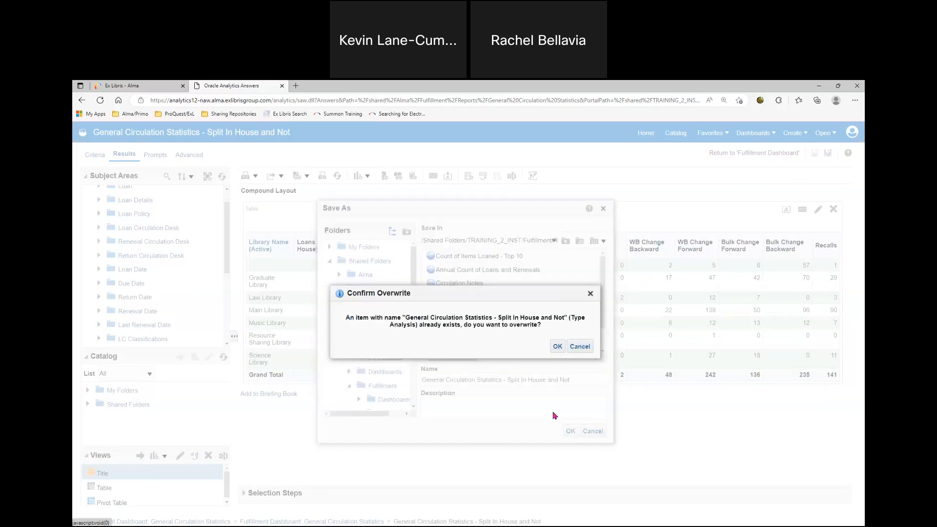
pyautogui.click(557, 347)
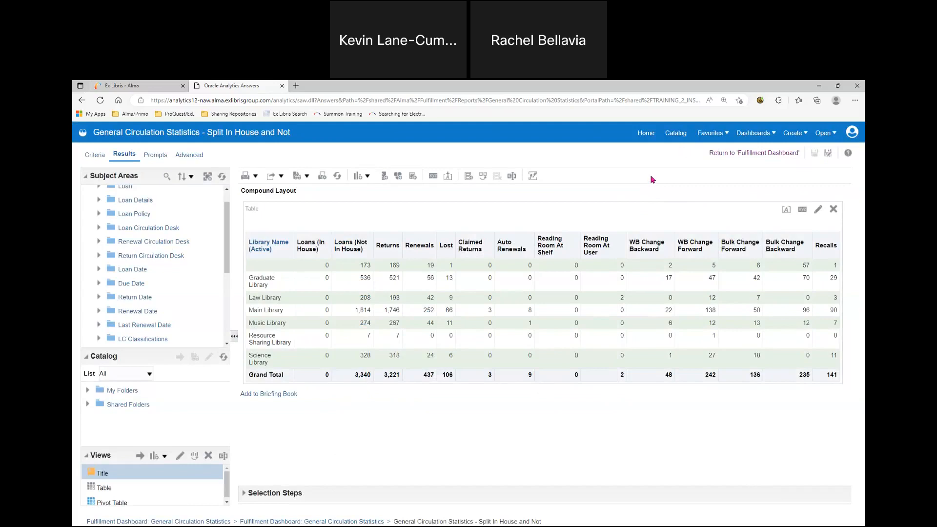
# - Return to the Fulfillment Dashboard and remove the original General Circulation Statistics analysis from its page in edit mode
pyautogui.click(744, 156)
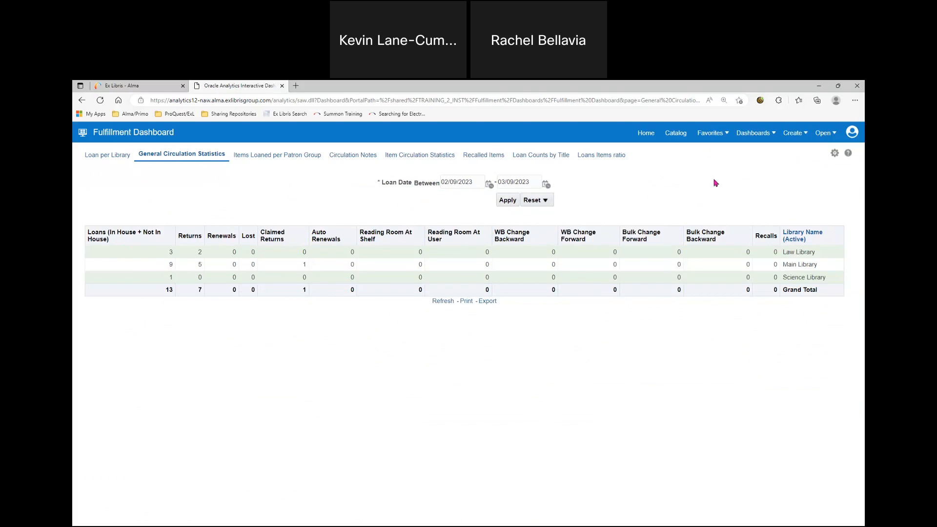
pyautogui.click(834, 154)
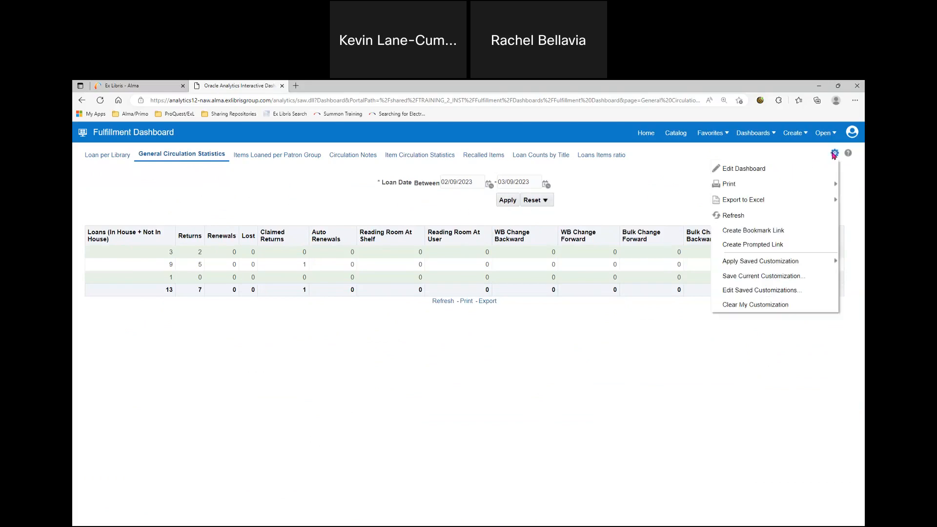
pyautogui.click(809, 169)
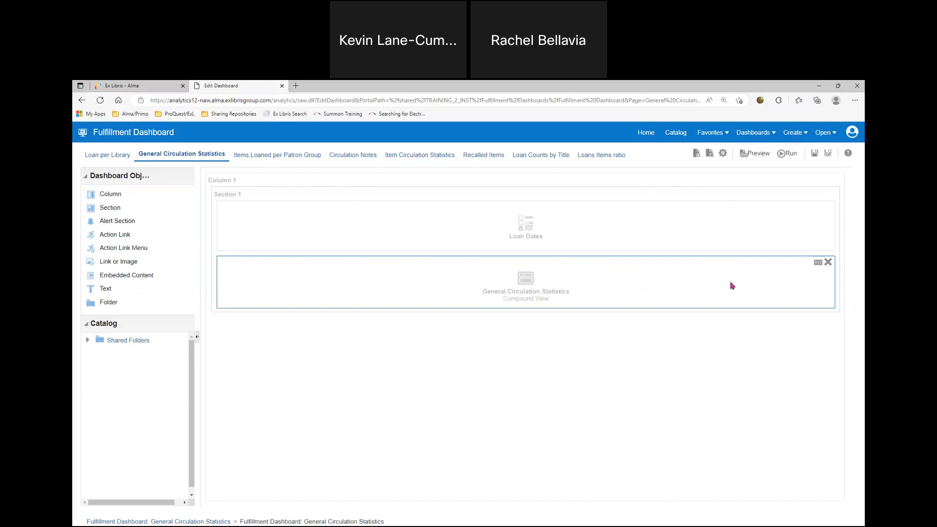
pyautogui.click(828, 264)
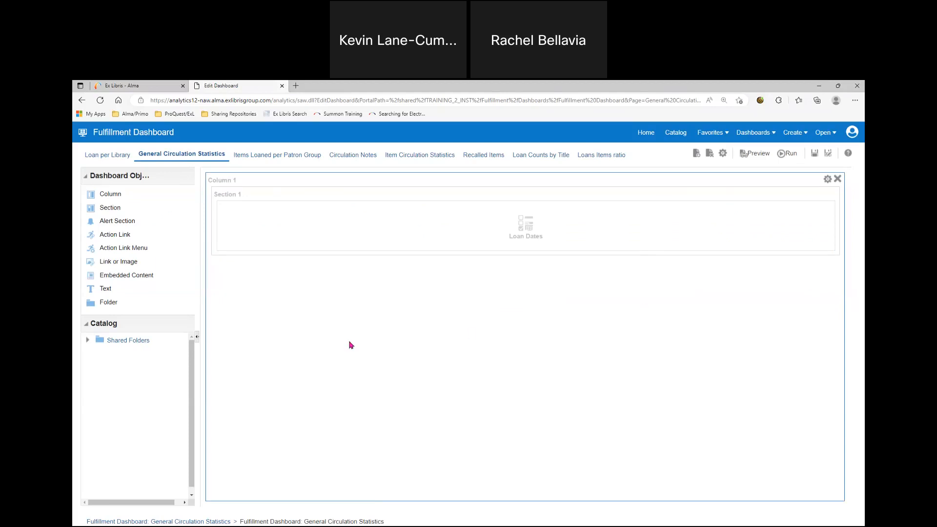
# - Place the copied Reports folder's "General Circulation Statistics - Split In House and Not" analysis below the Loan Dates prompt, and save and run the dashboard
pyautogui.click(88, 342)
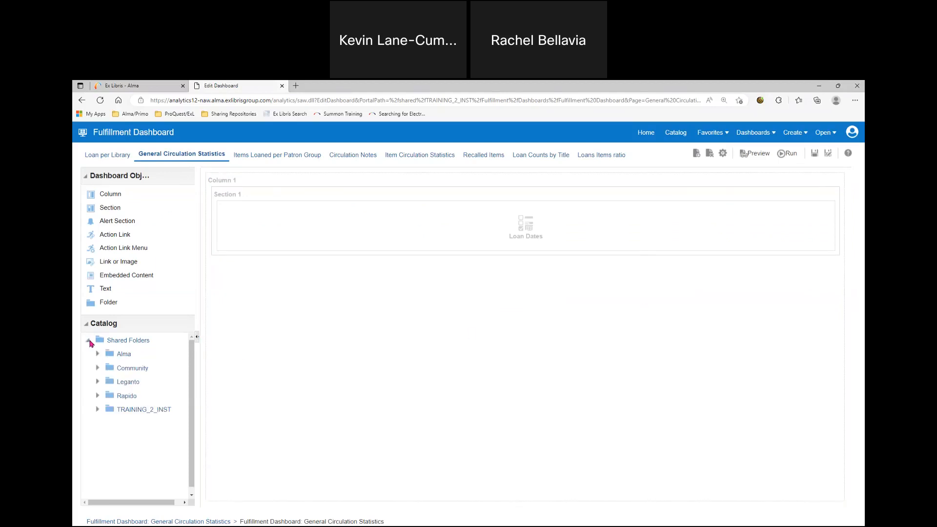
pyautogui.click(97, 403)
pyautogui.scroll(-5, 144, 363)
pyautogui.scroll(2, 142, 364)
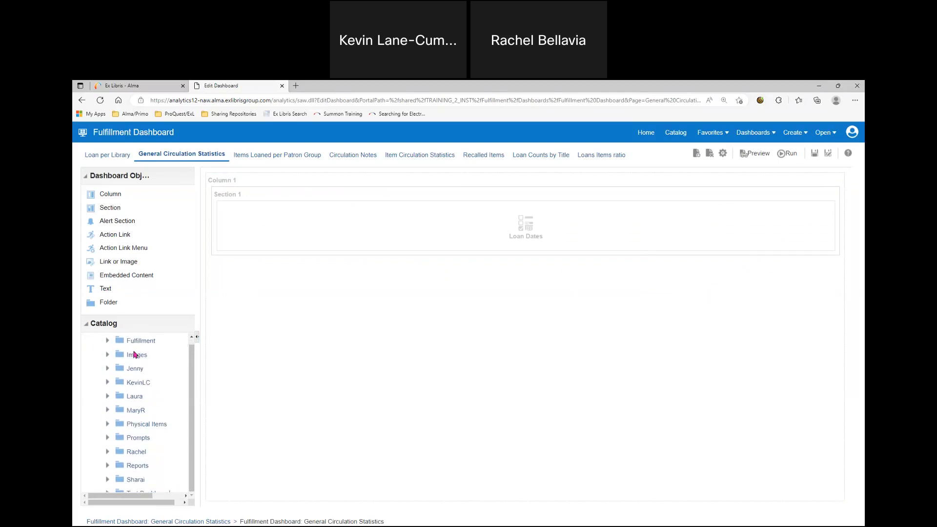
pyautogui.click(108, 341)
pyautogui.click(143, 384)
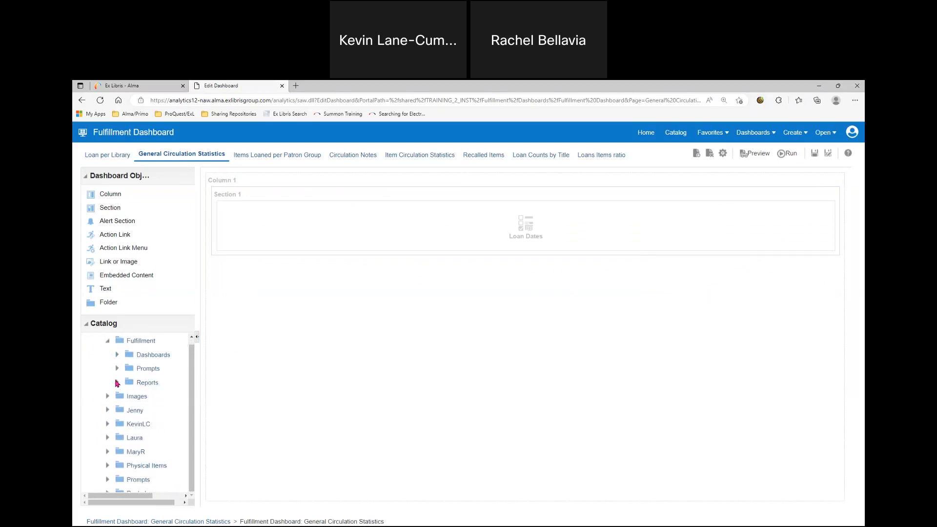
pyautogui.moveTo(195, 394); pyautogui.dragTo(277, 396)
pyautogui.scroll(-5, 233, 413)
pyautogui.moveTo(222, 446); pyautogui.dragTo(482, 308)
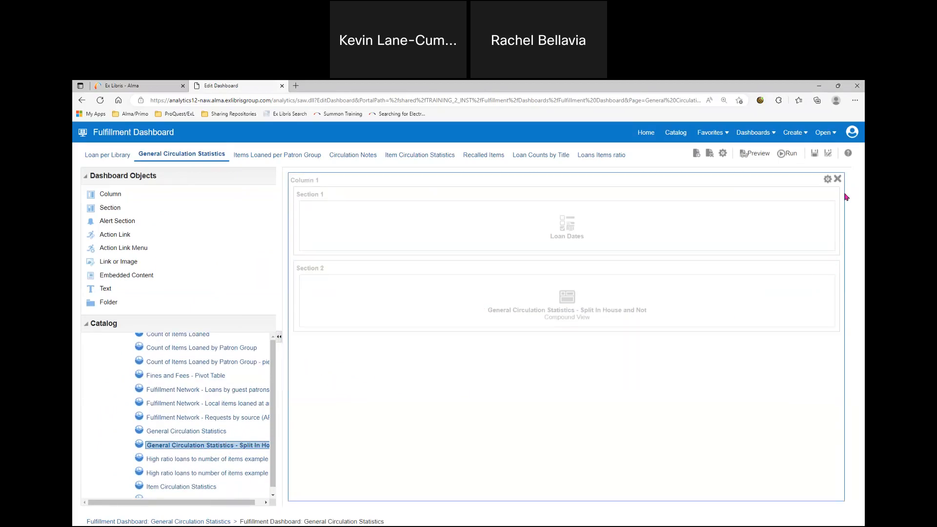
pyautogui.click(814, 153)
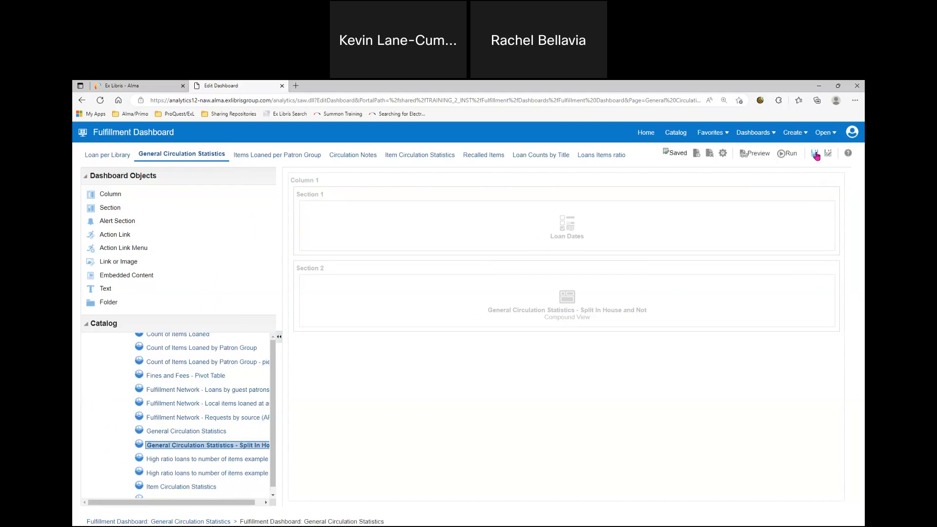
pyautogui.click(787, 155)
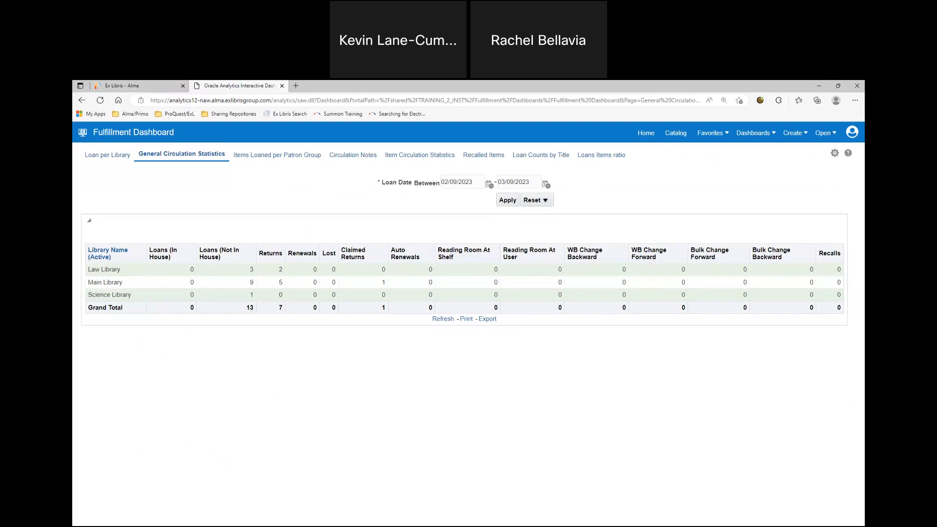
pyautogui.hotkey('alt', 'Tab')
pyautogui.press('Right')
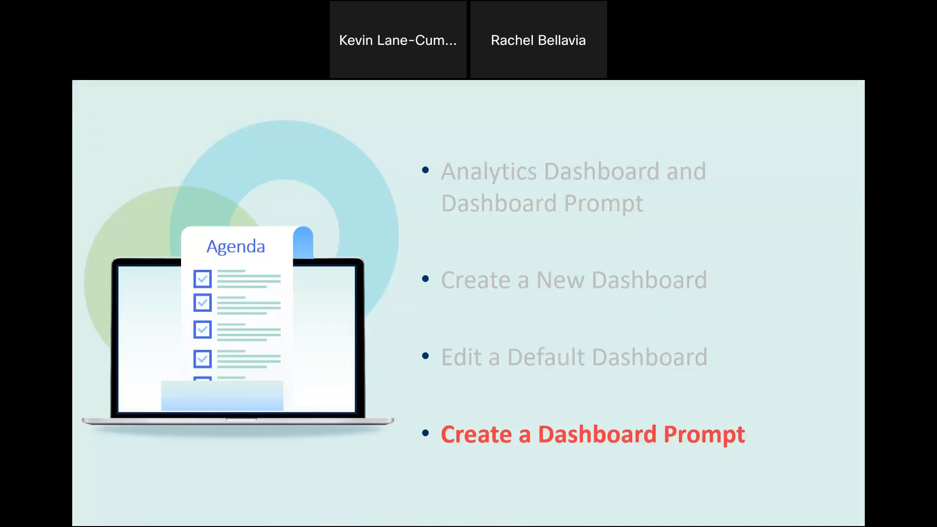
pyautogui.press('Right')
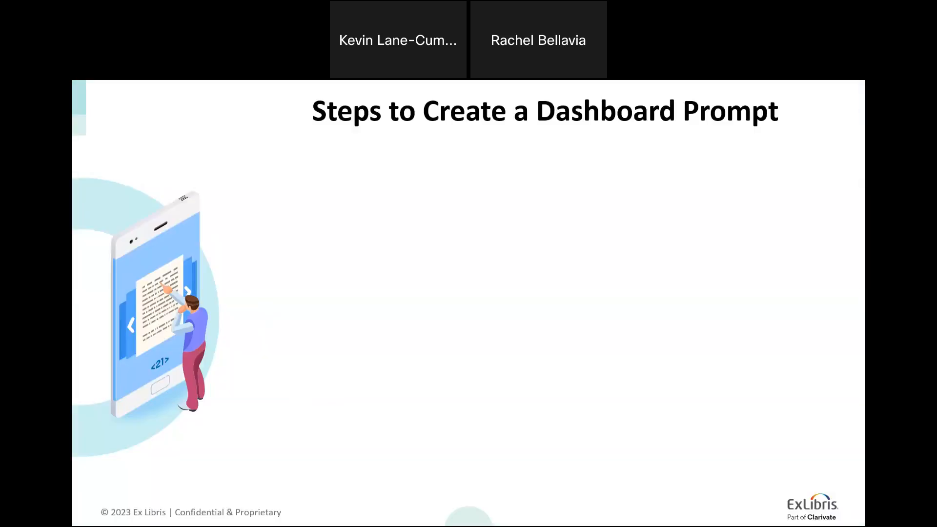
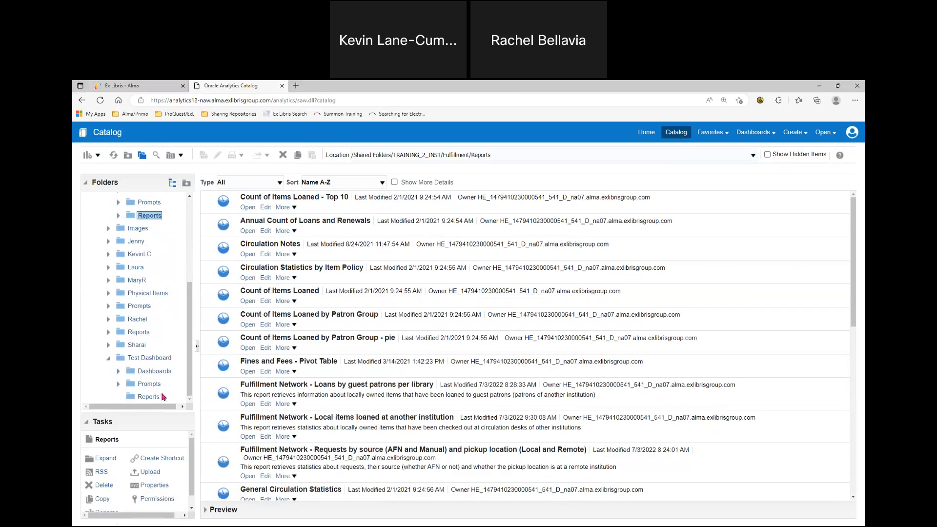
# - Open the Most Loaned Titles analysis from the Test Dashboard Reports folder for editing and show its criteria
pyautogui.click(150, 397)
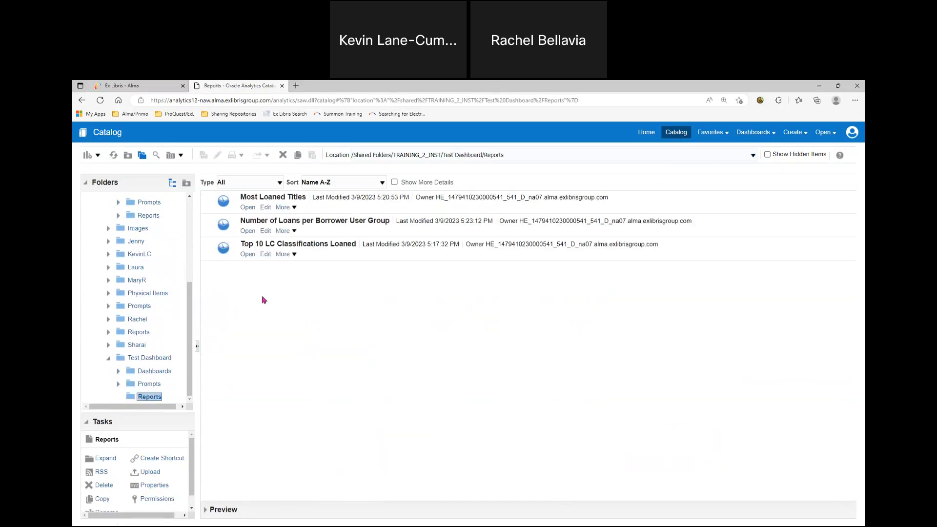
pyautogui.click(267, 208)
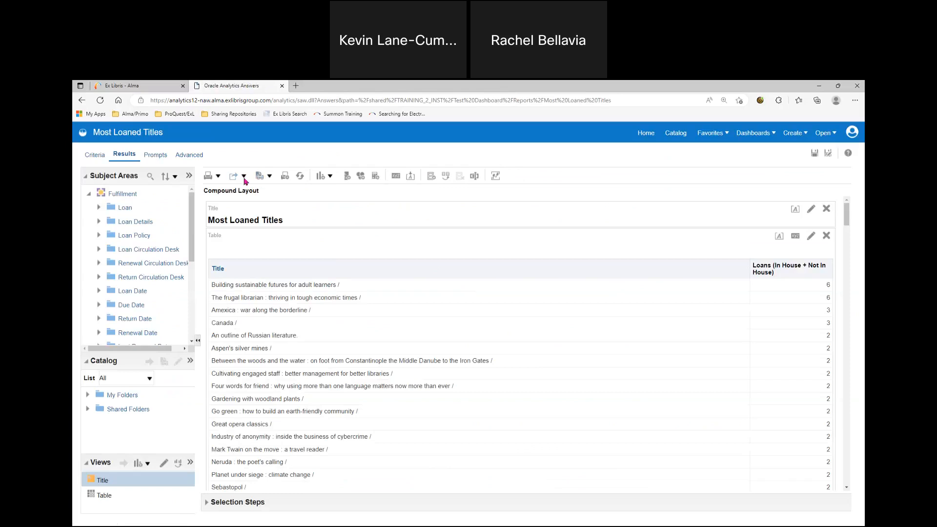
pyautogui.click(97, 157)
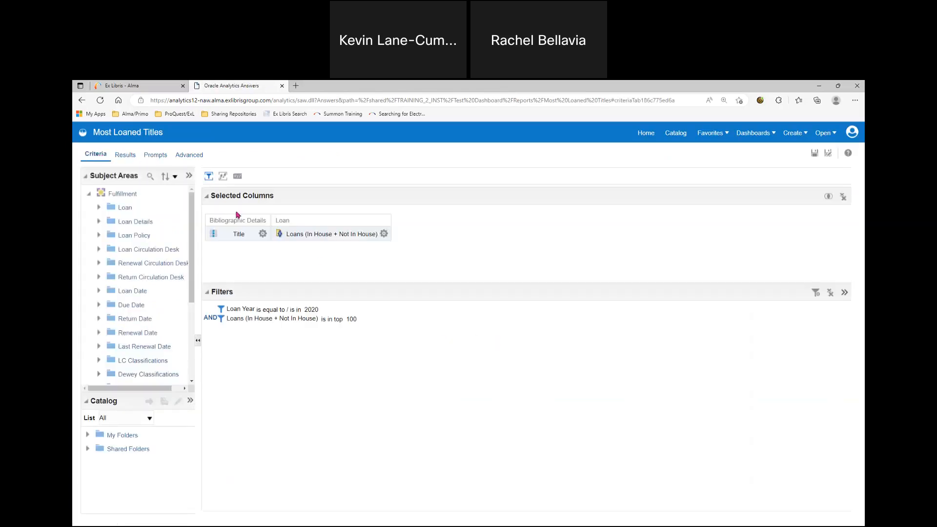
pyautogui.moveTo(276, 310)
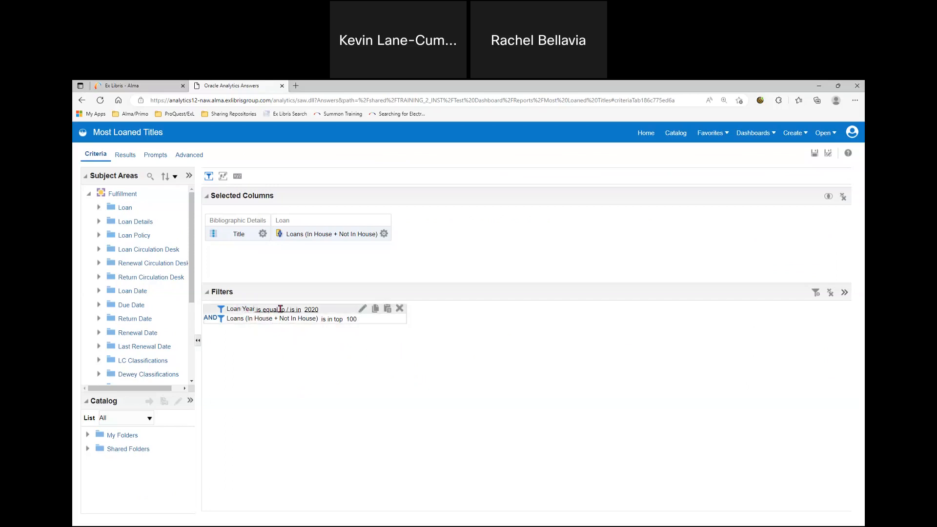
# - Change the Loan Year filter of the Most Loaned Titles analysis to the operator "is prompted"
pyautogui.click(366, 309)
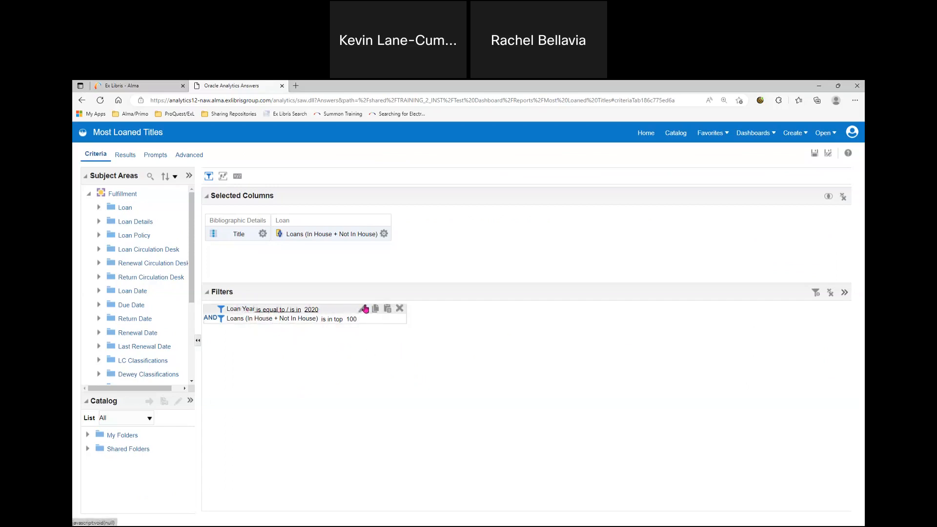
pyautogui.click(364, 309)
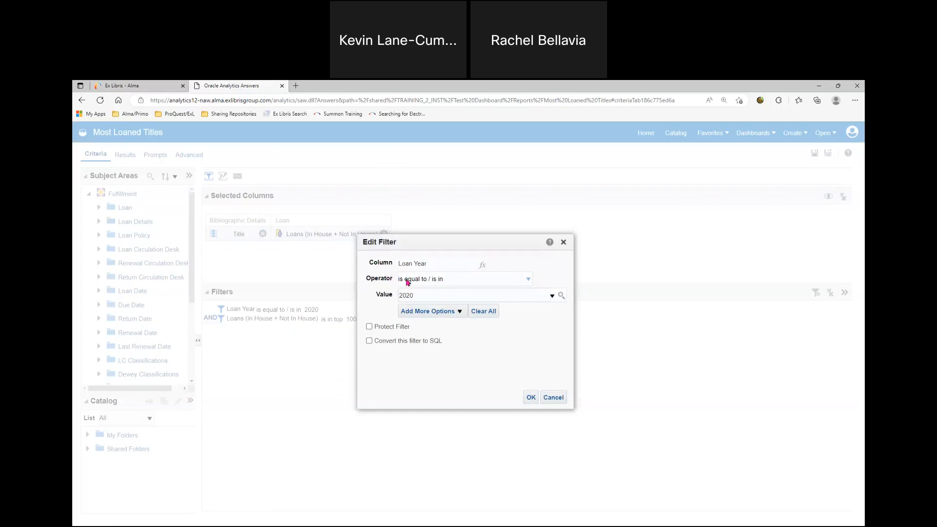
pyautogui.click(528, 279)
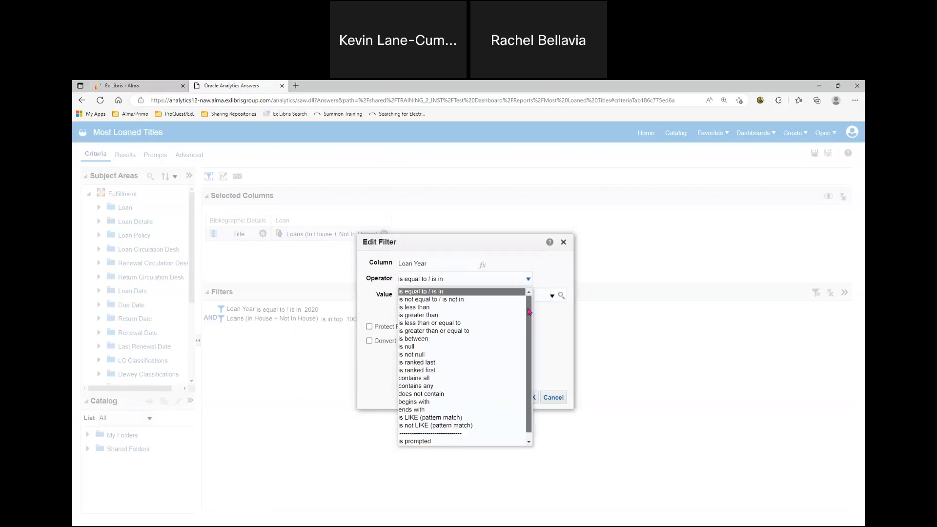
pyautogui.scroll(-1, 528, 312)
pyautogui.click(424, 434)
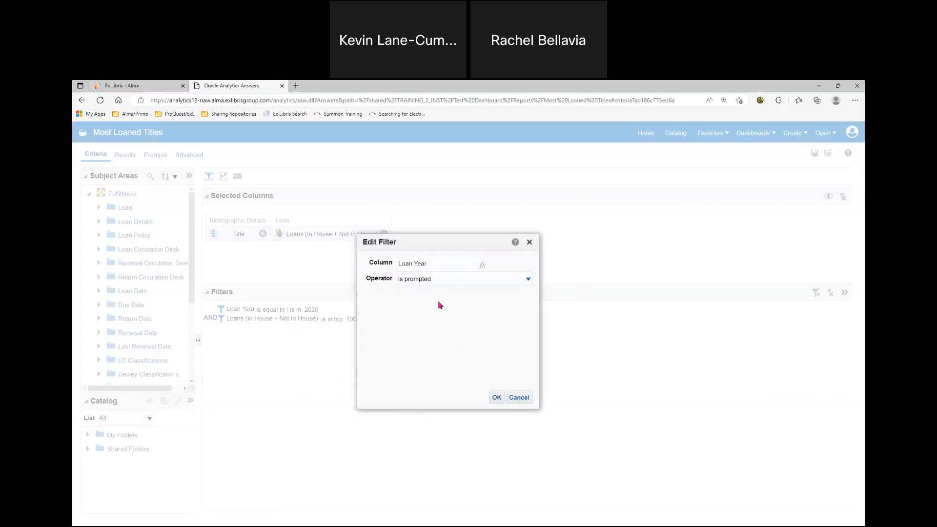
pyautogui.click(497, 397)
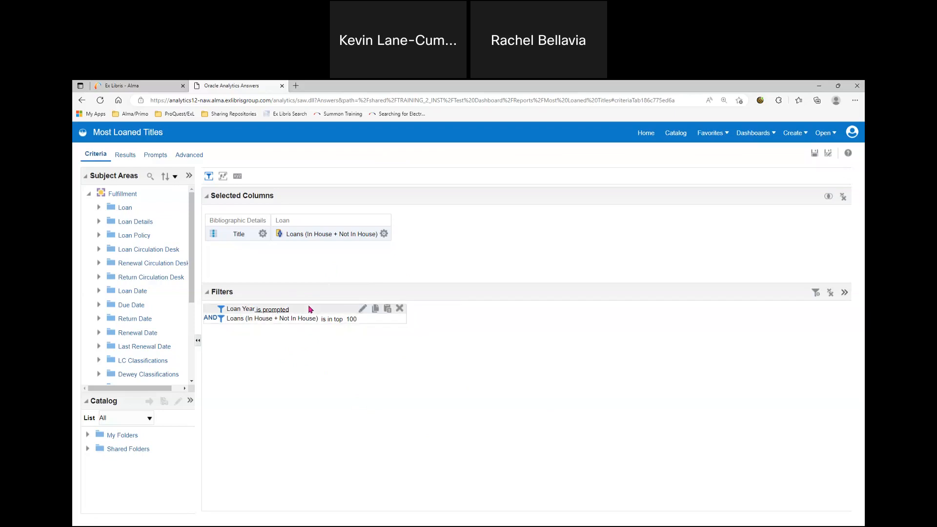
# - Check the results of the Most Loaned Titles analysis, return to its criteria and save it
pyautogui.click(124, 155)
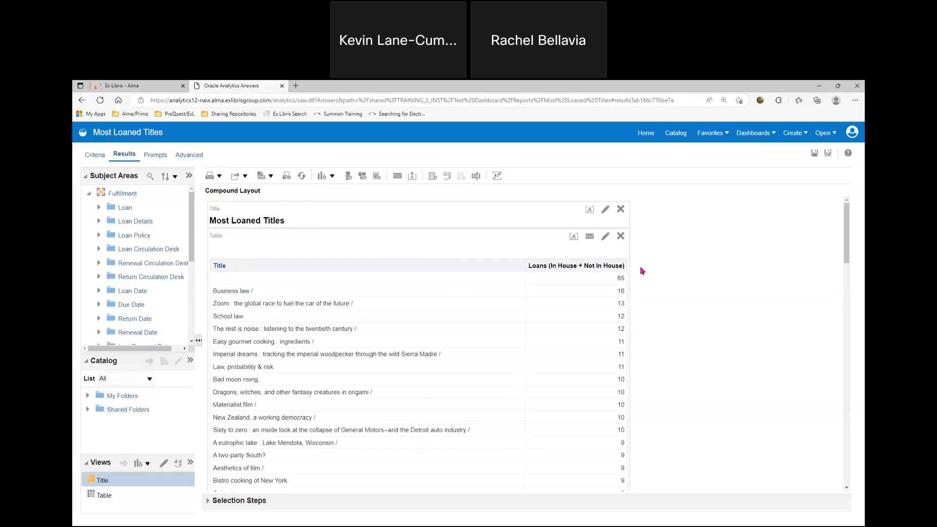
pyautogui.click(95, 155)
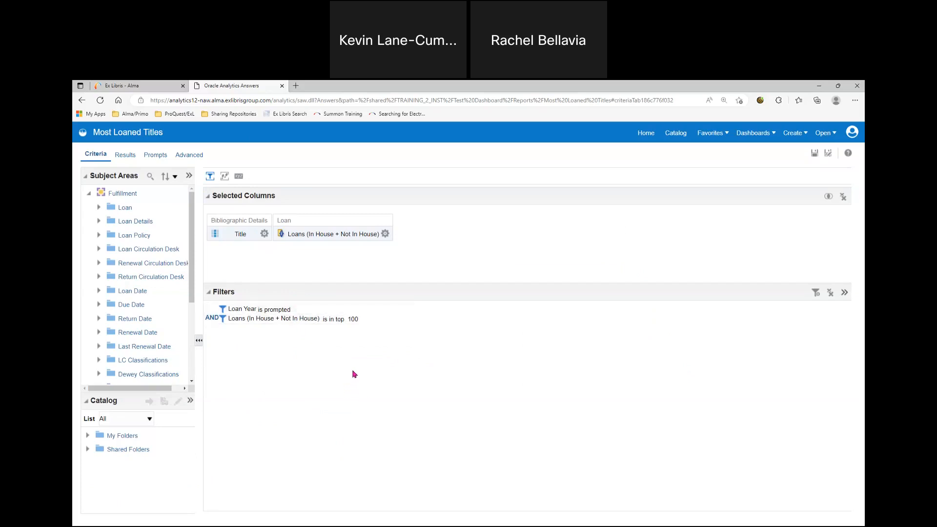
pyautogui.click(815, 153)
# - Edit the Number of Loans per Borrower User Group analysis so its Loan Year filter is prompted, and save it
pyautogui.click(676, 137)
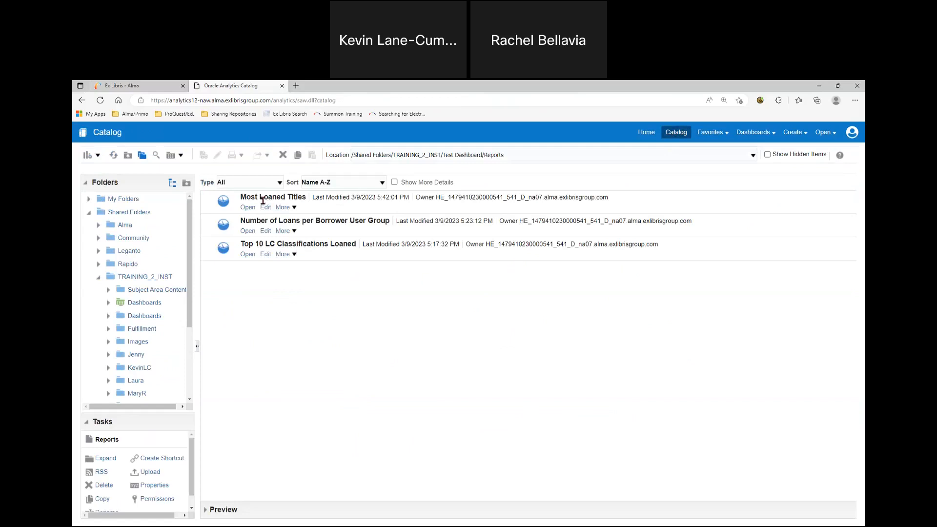
pyautogui.click(264, 231)
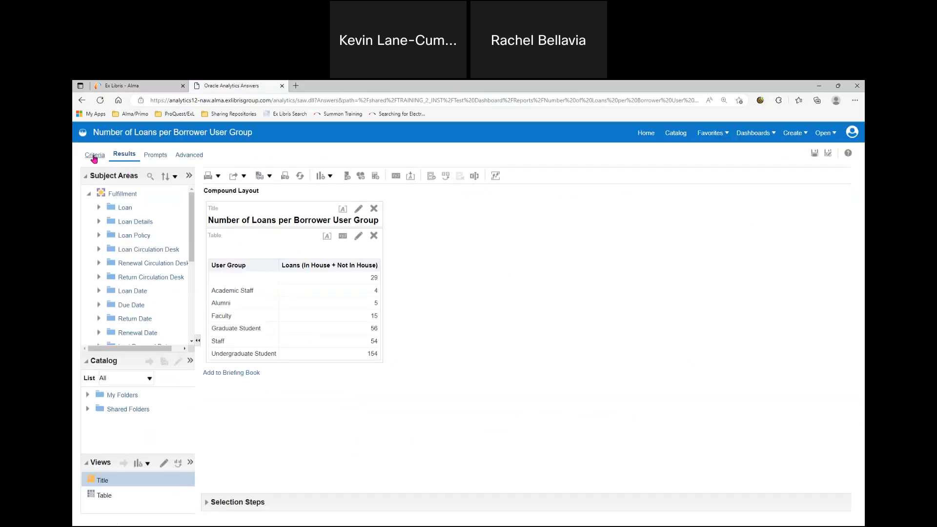
pyautogui.click(94, 157)
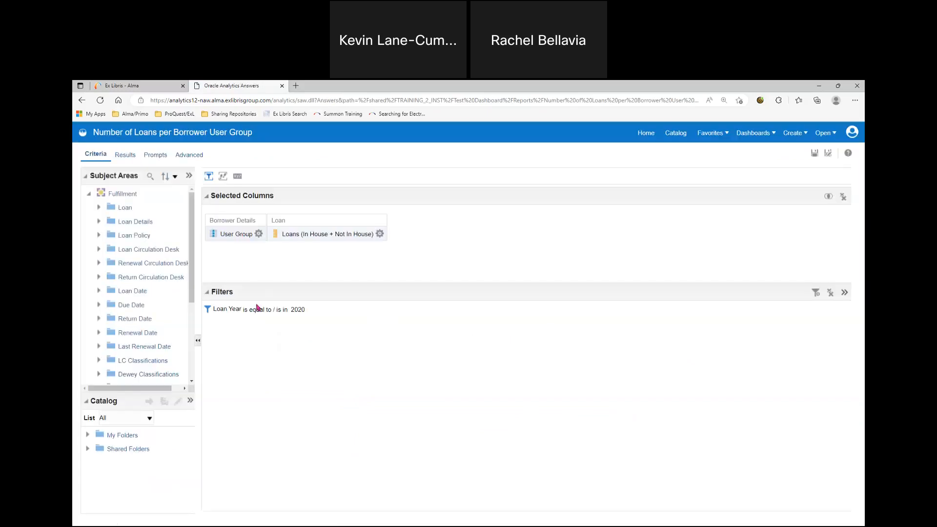
pyautogui.click(310, 314)
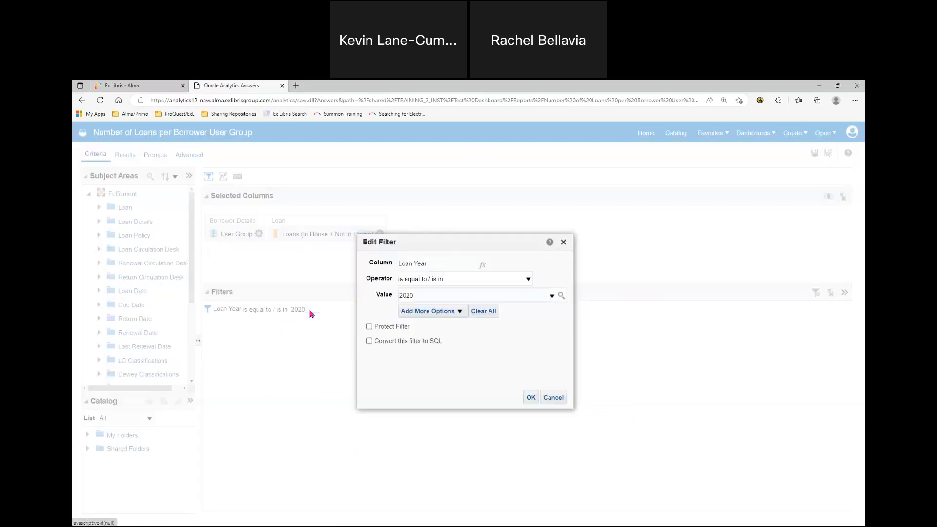
pyautogui.click(528, 279)
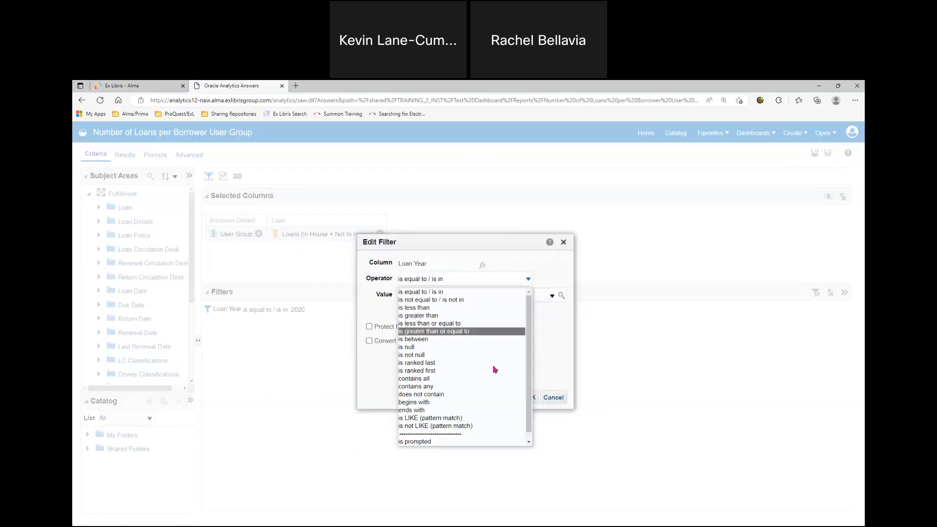
pyautogui.click(462, 441)
pyautogui.click(499, 398)
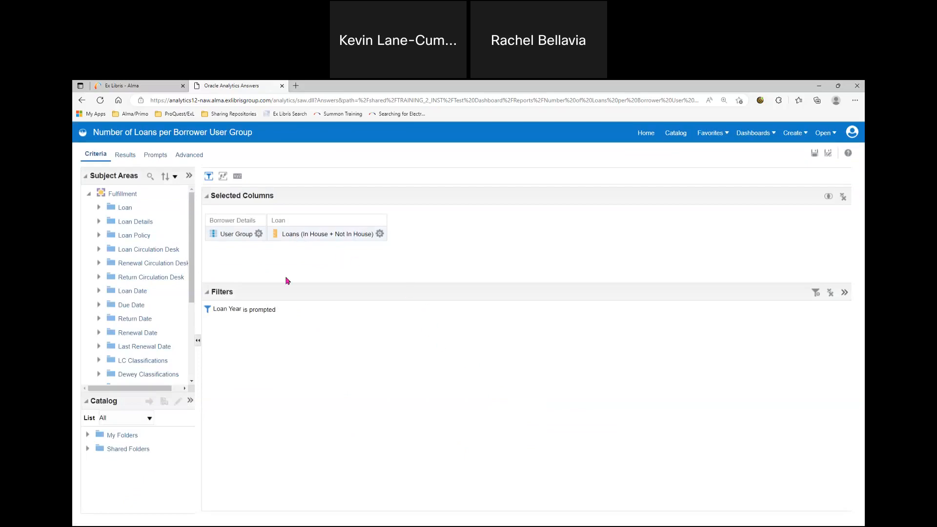
pyautogui.click(813, 155)
# - Edit the Top 10 LC Classifications Loaned analysis so its Loan Year filter is prompted, and save it
pyautogui.click(681, 134)
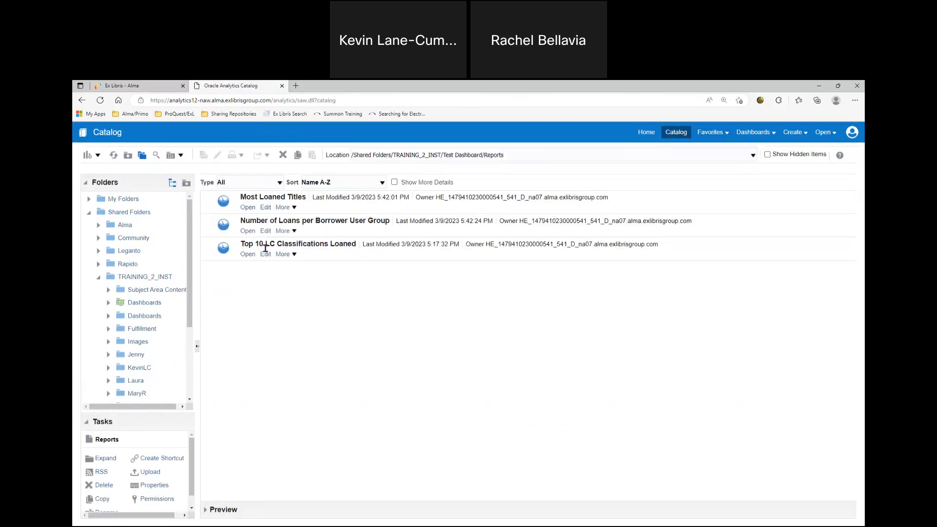
pyautogui.click(266, 254)
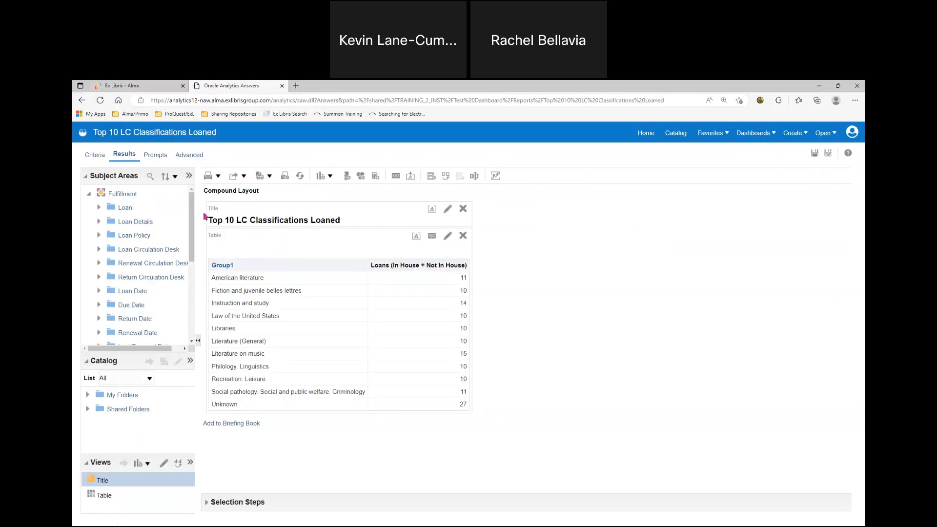
pyautogui.click(95, 155)
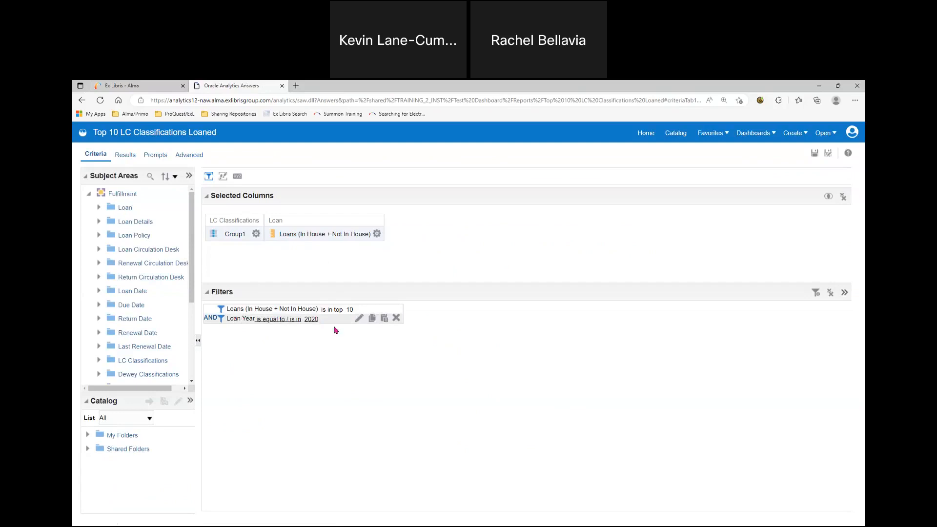
pyautogui.click(360, 320)
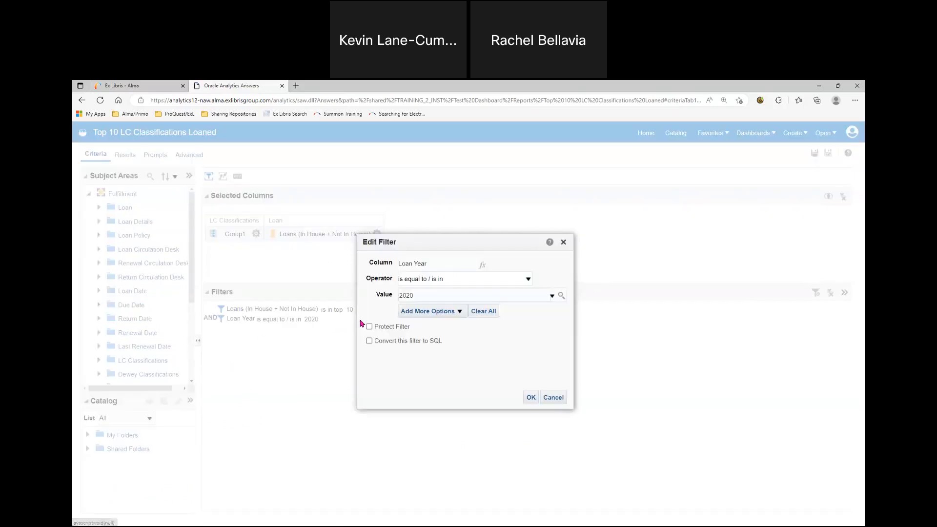
pyautogui.click(528, 279)
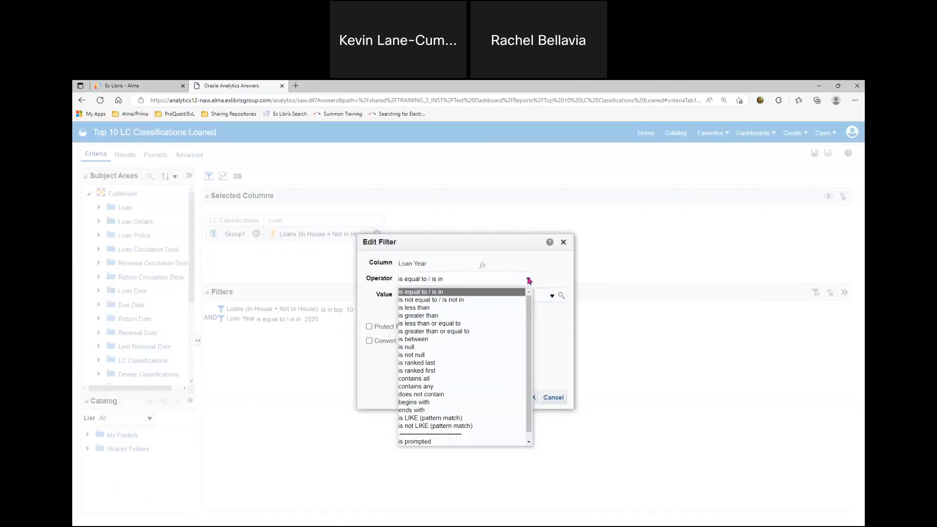
pyautogui.click(442, 441)
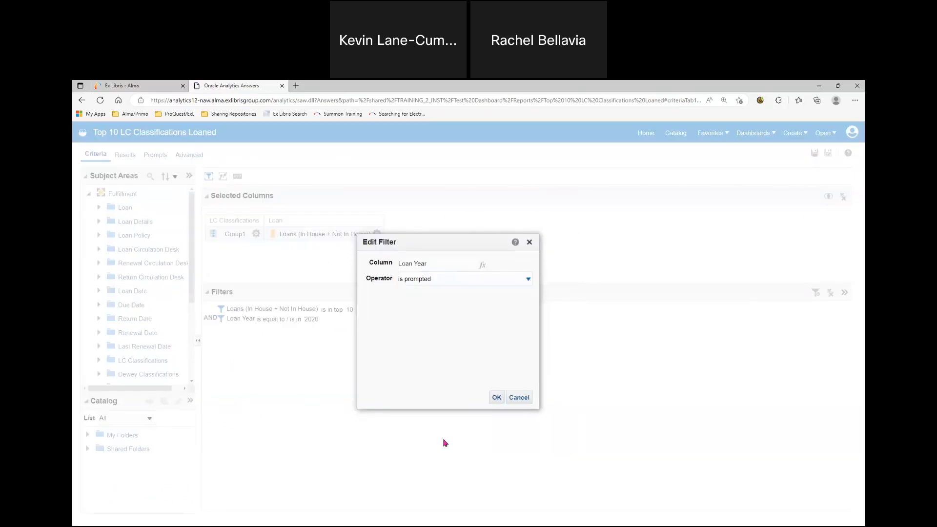
pyautogui.click(497, 397)
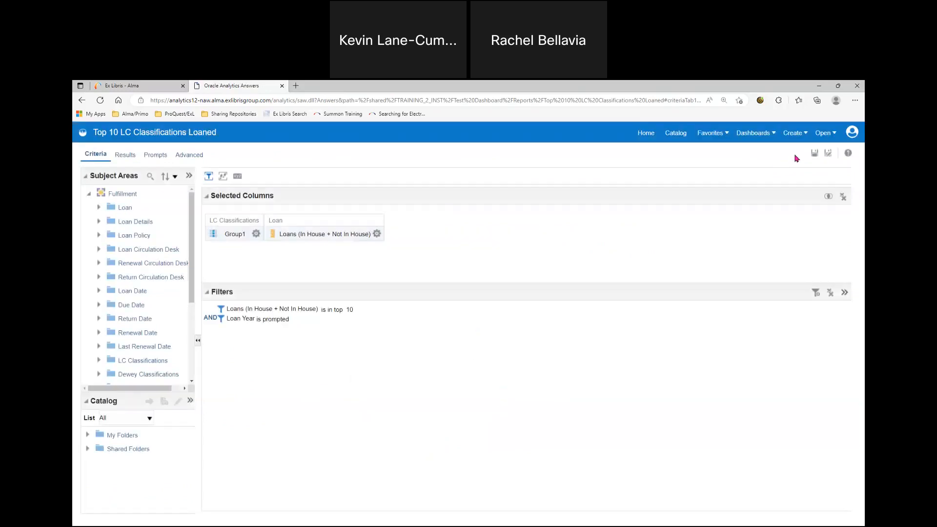
pyautogui.click(813, 154)
# - Create a new dashboard prompt based on the Fulfillment subject area
pyautogui.click(803, 134)
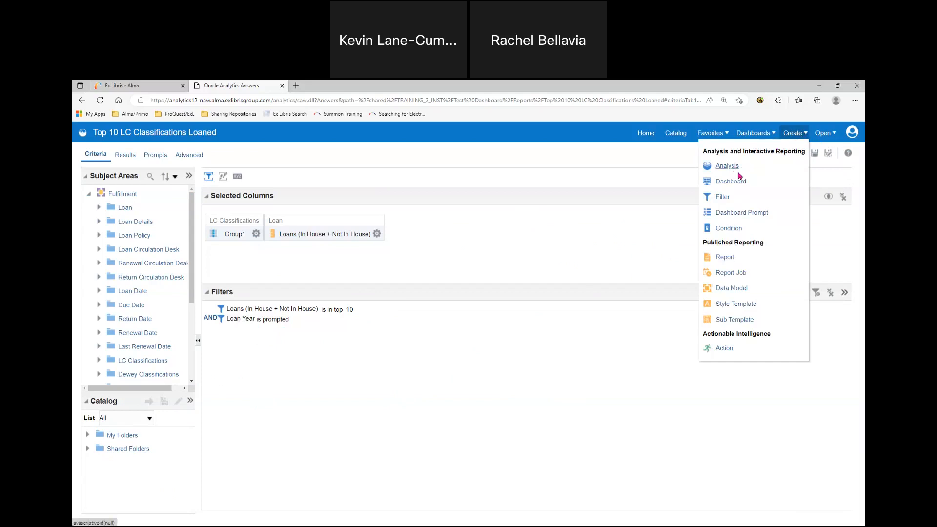
pyautogui.click(736, 214)
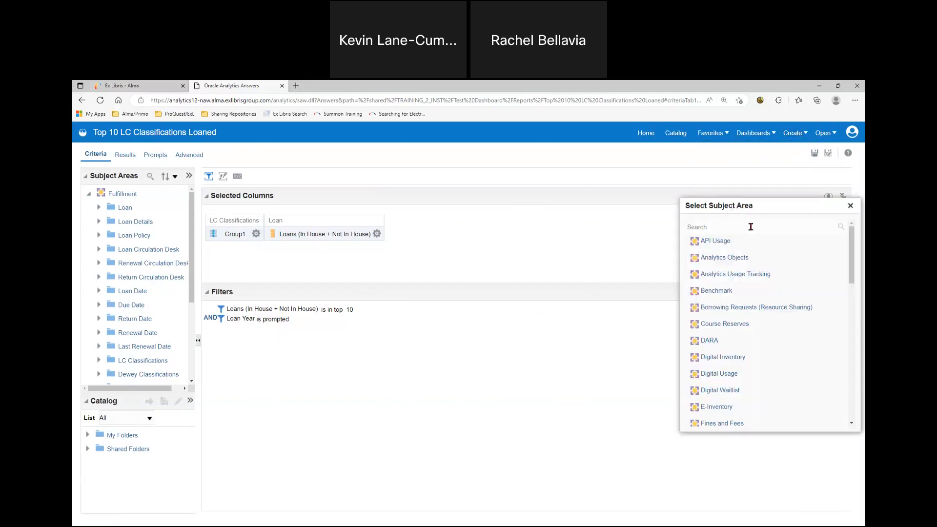
pyautogui.scroll(-3, 768, 294)
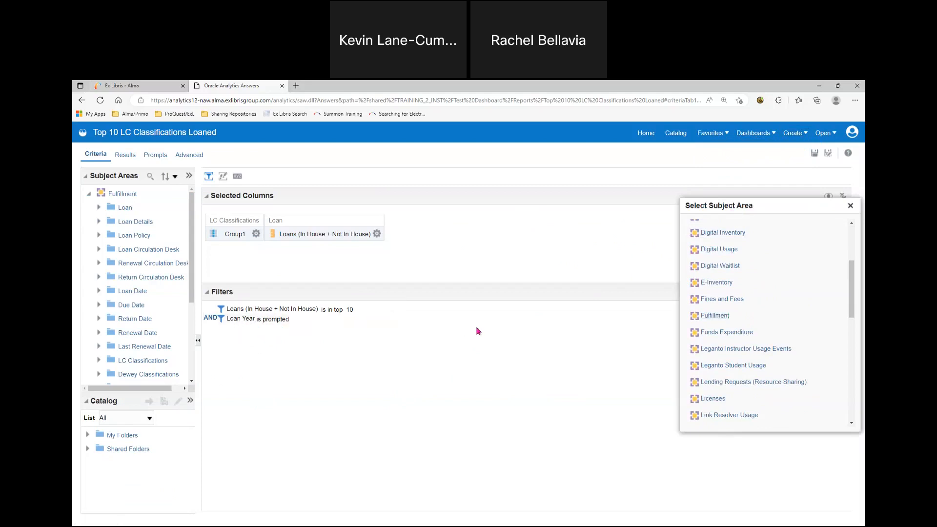
pyautogui.click(717, 316)
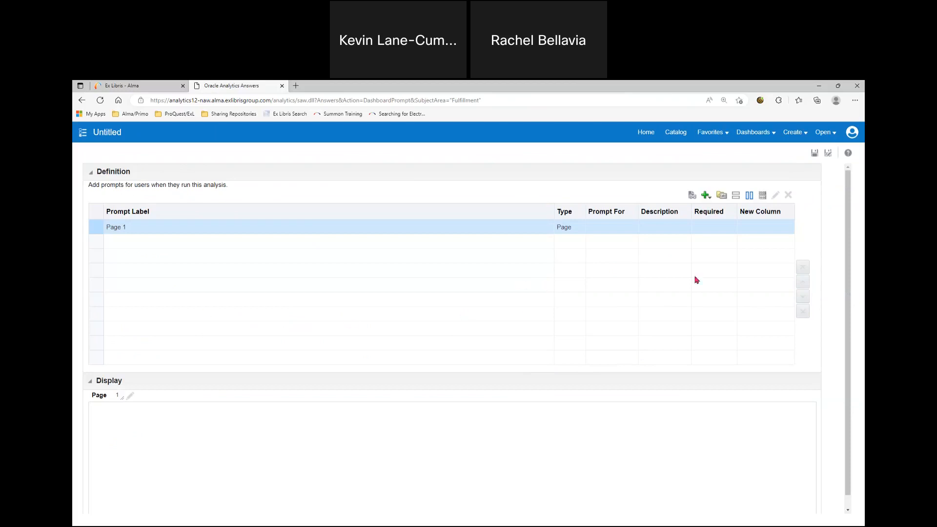
# - Add a column prompt for the Loan Year column from the Loan Date folder
pyautogui.click(706, 197)
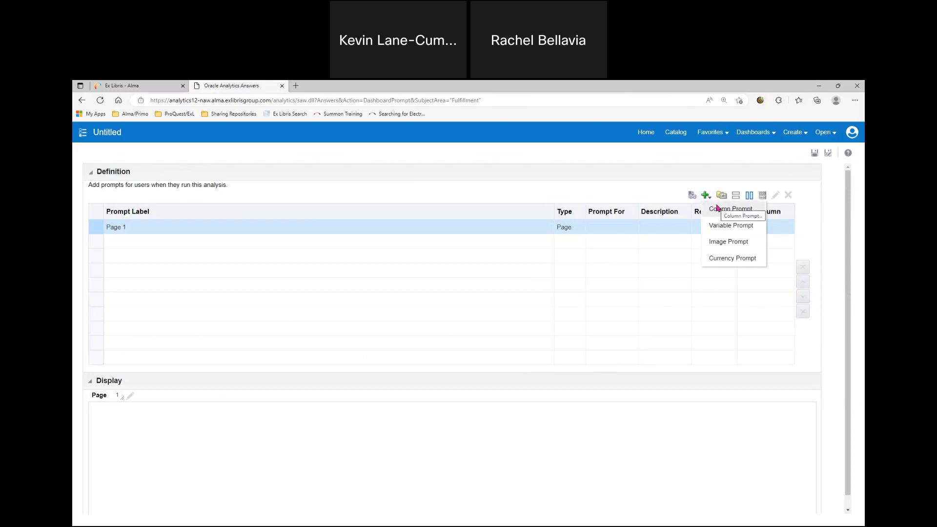
pyautogui.click(718, 208)
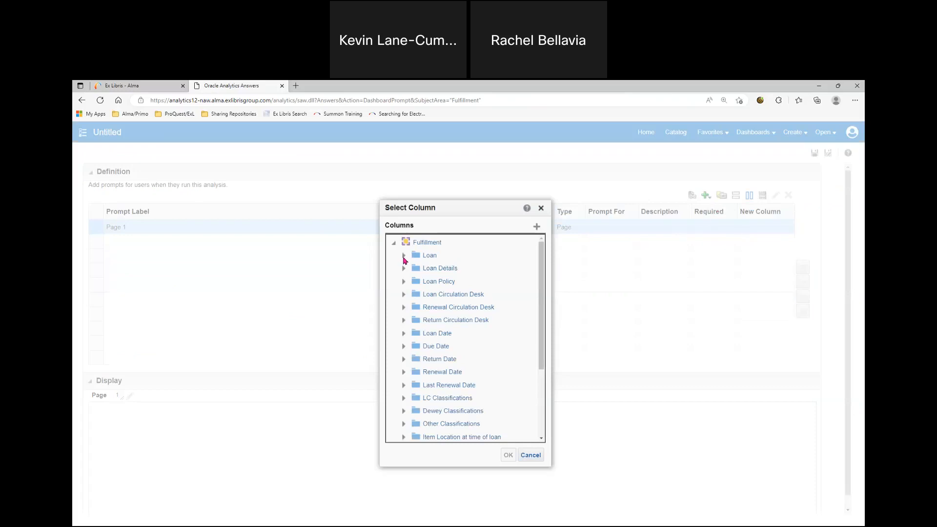
pyautogui.click(403, 334)
pyautogui.scroll(-3, 458, 332)
pyautogui.click(447, 343)
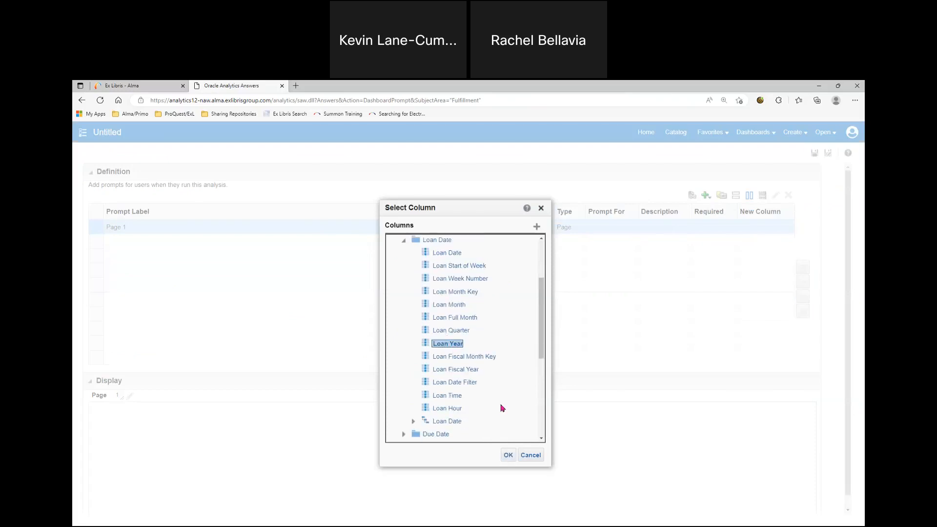
pyautogui.click(507, 454)
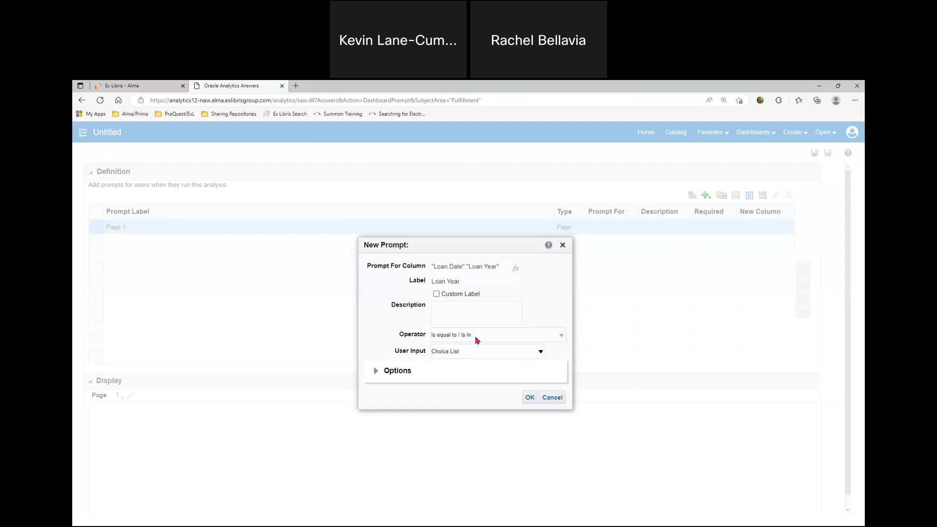
# - Set the Loan Year prompt's default selection to the specific value 2020 and confirm the new prompt
pyautogui.tripleClick(412, 350)
pyautogui.click(386, 349)
pyautogui.click(376, 372)
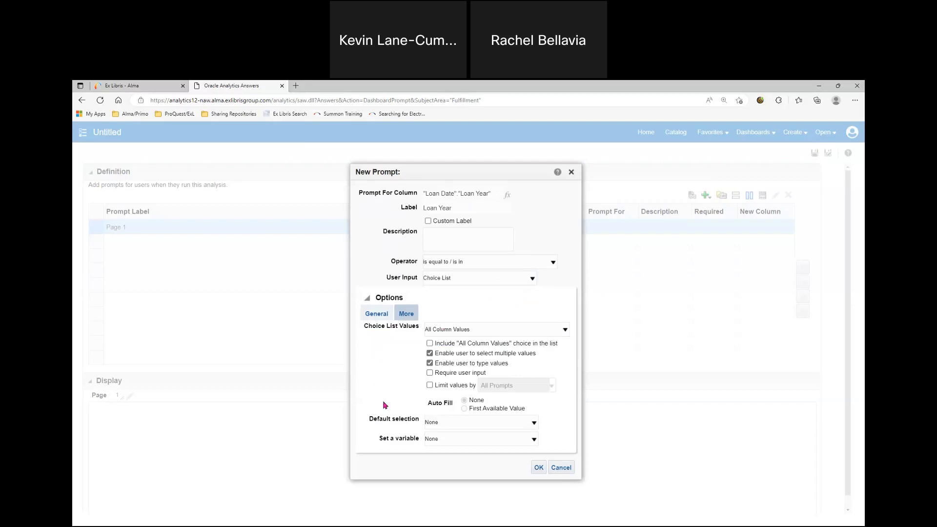
pyautogui.moveTo(368, 419); pyautogui.dragTo(420, 420)
pyautogui.click(518, 426)
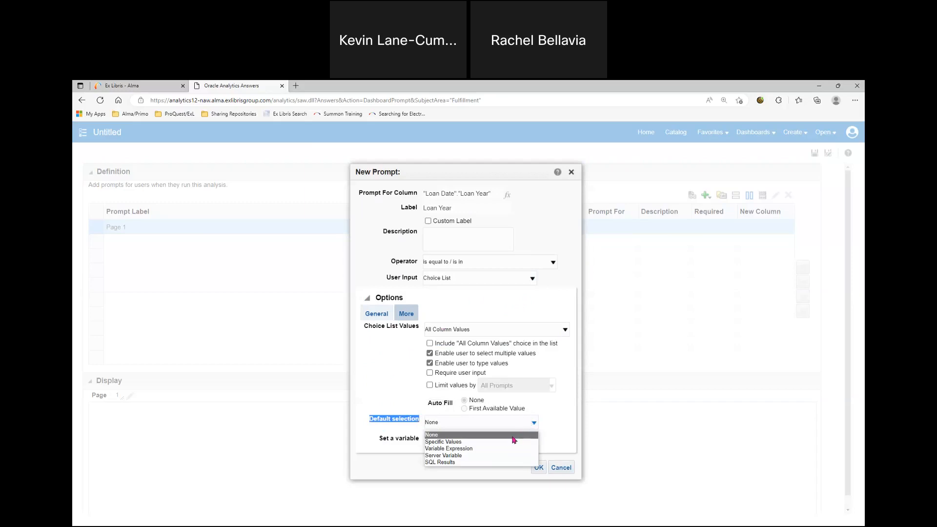
pyautogui.click(513, 442)
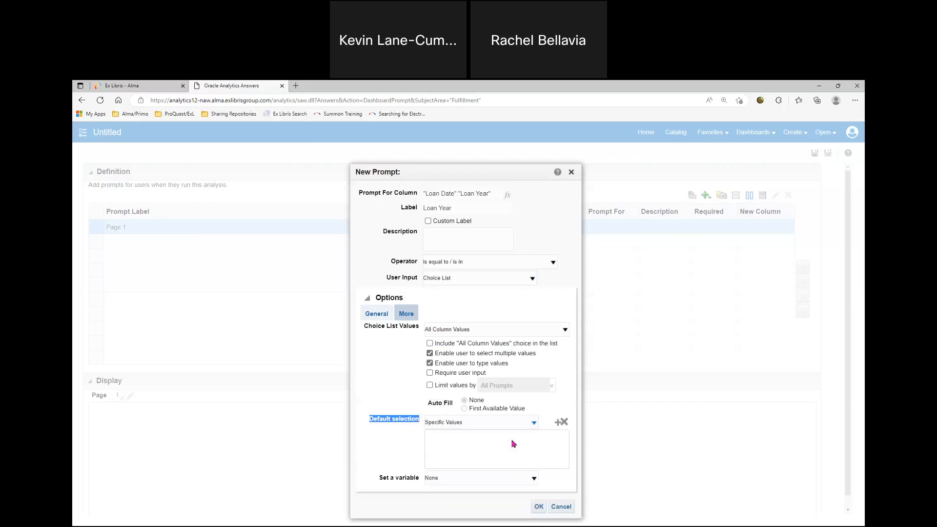
pyautogui.click(557, 427)
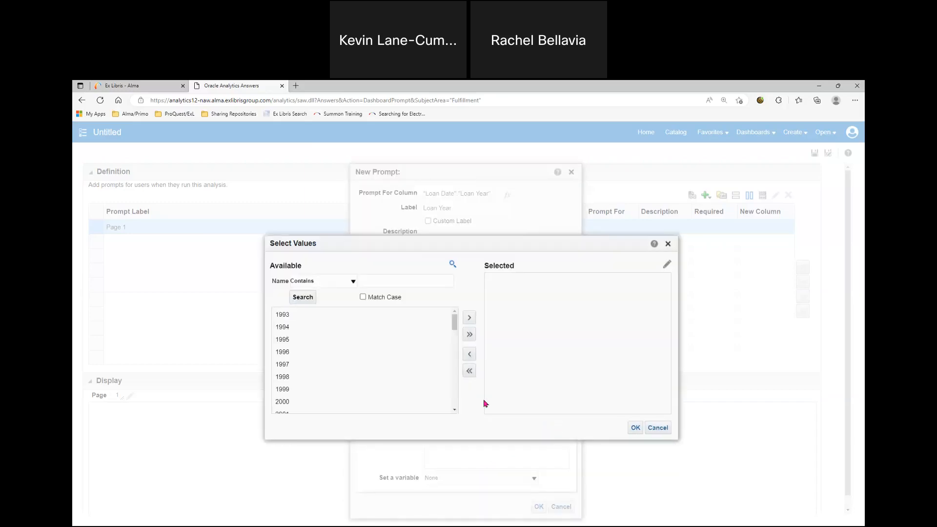
pyautogui.moveTo(456, 318); pyautogui.dragTo(454, 371)
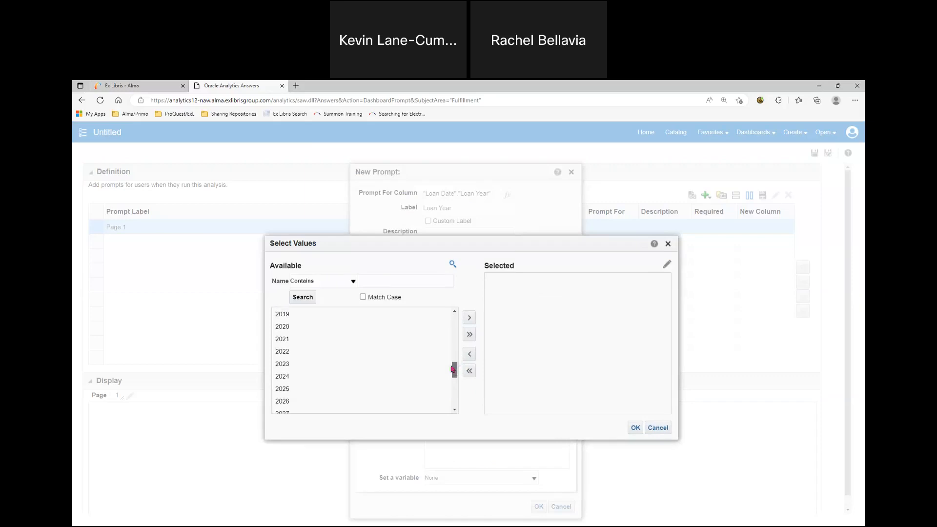
pyautogui.click(287, 327)
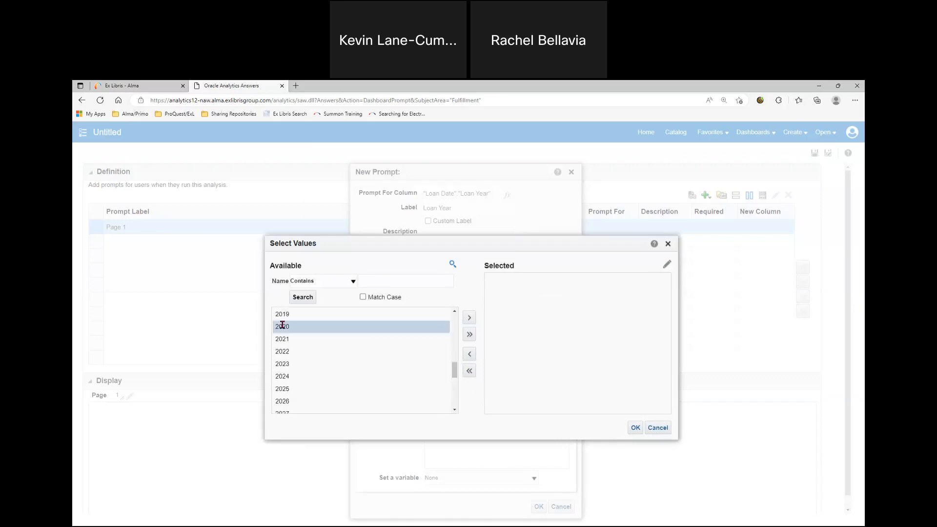
pyautogui.click(470, 317)
pyautogui.click(635, 428)
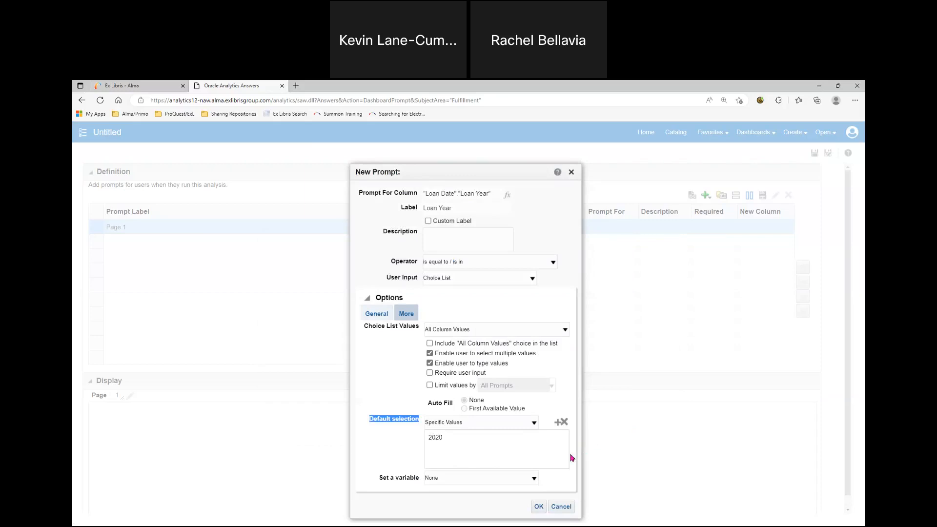
pyautogui.click(539, 506)
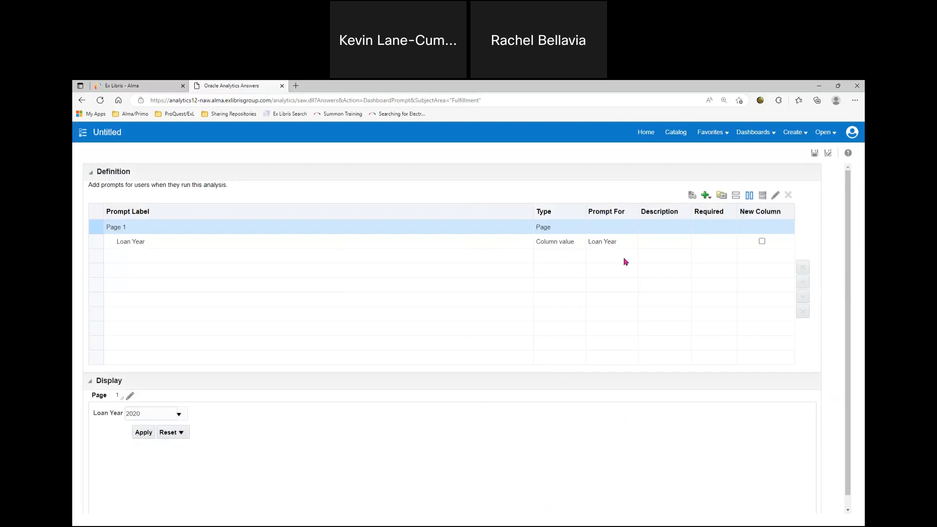
# - Save the dashboard prompt as Loan Year Prompt in the Test Dashboard's Prompts folder
pyautogui.click(815, 155)
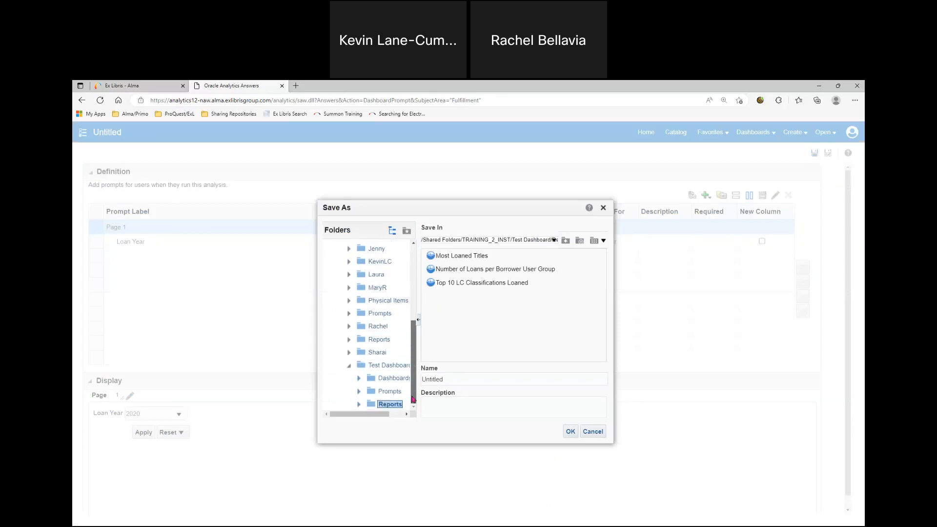
pyautogui.moveTo(413, 368); pyautogui.dragTo(456, 361)
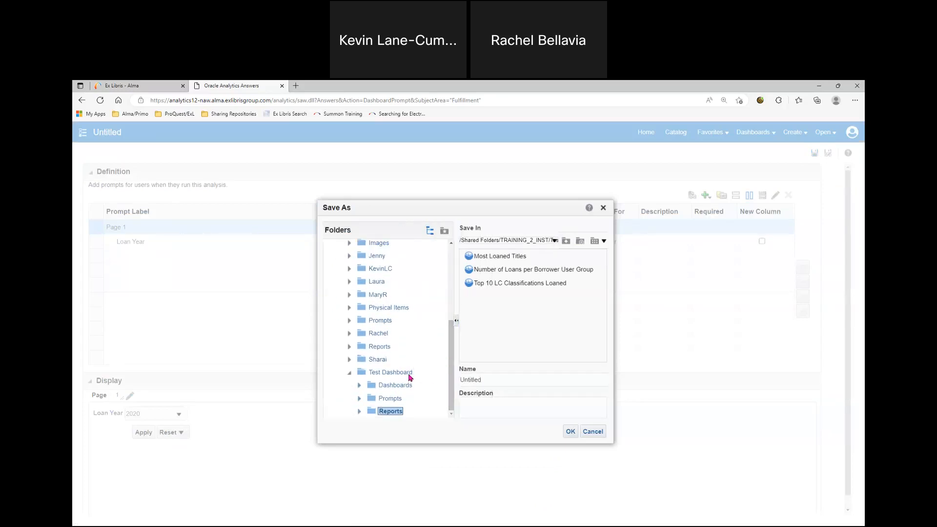
pyautogui.click(389, 399)
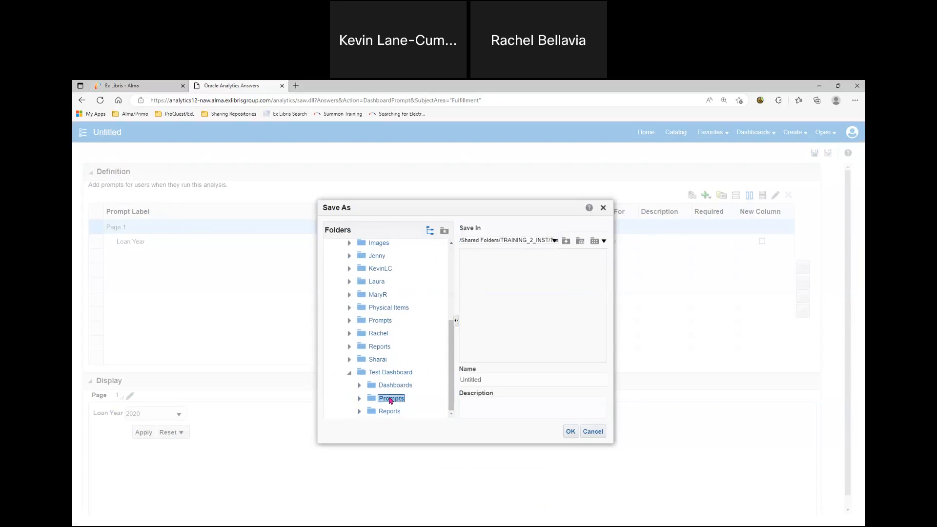
pyautogui.moveTo(499, 380); pyautogui.dragTo(449, 380)
pyautogui.write('Loan Year Prompt')
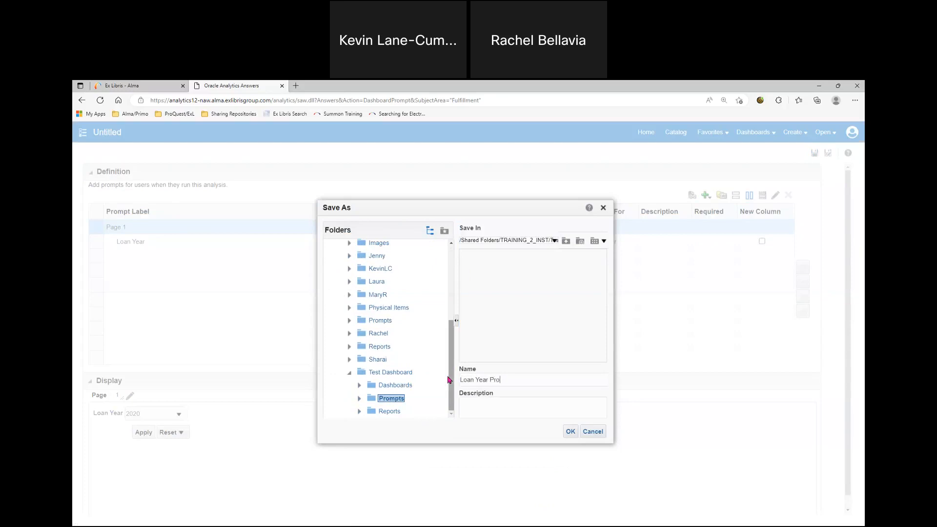
pyautogui.click(571, 431)
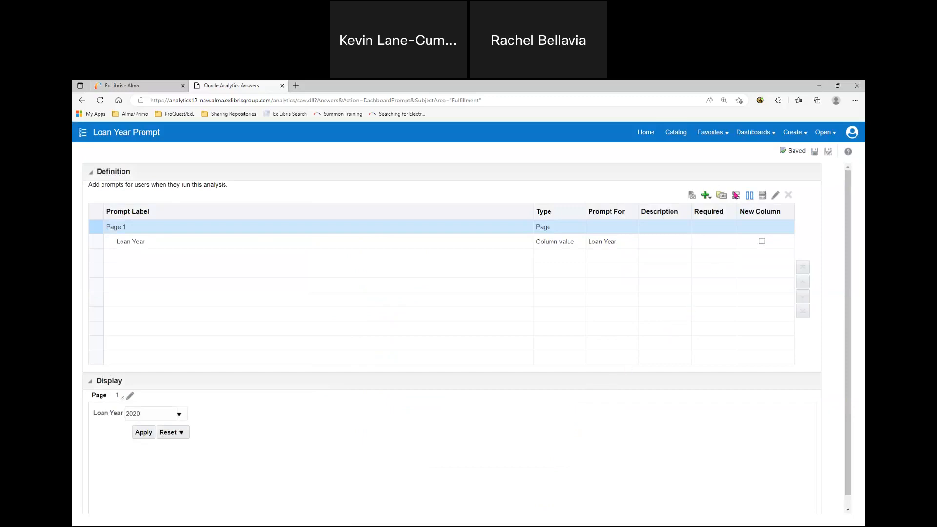
# - Open the Loans Dashboard from the catalog's Test Dashboard/Dashboards folder for editing
pyautogui.click(669, 135)
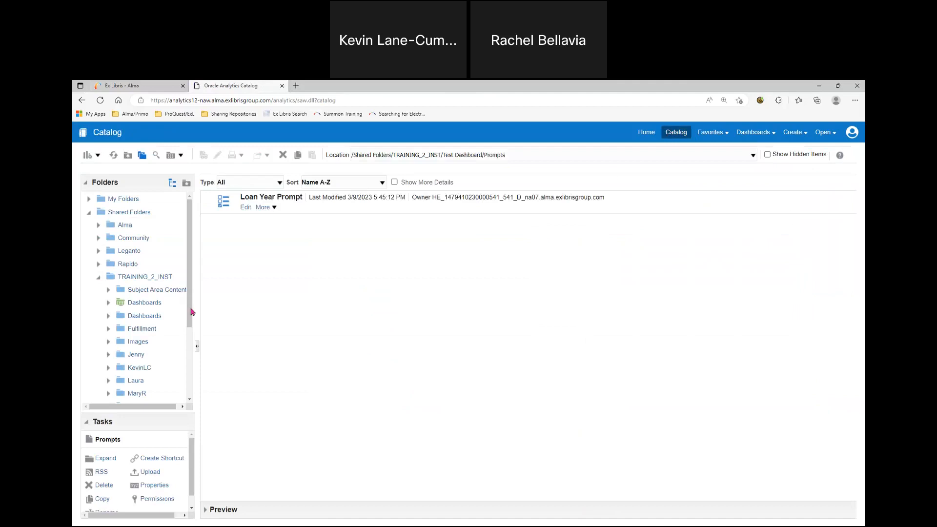
pyautogui.moveTo(190, 313); pyautogui.dragTo(190, 386)
pyautogui.click(157, 373)
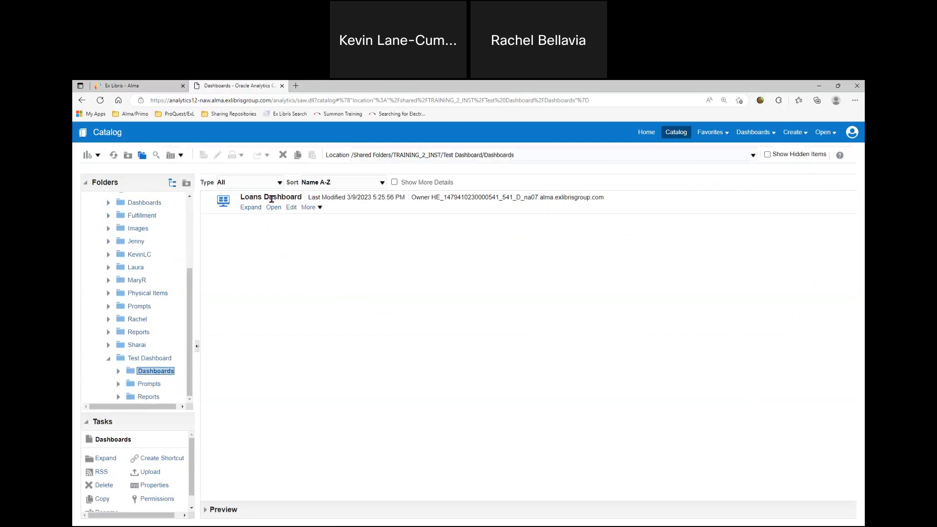
pyautogui.click(291, 209)
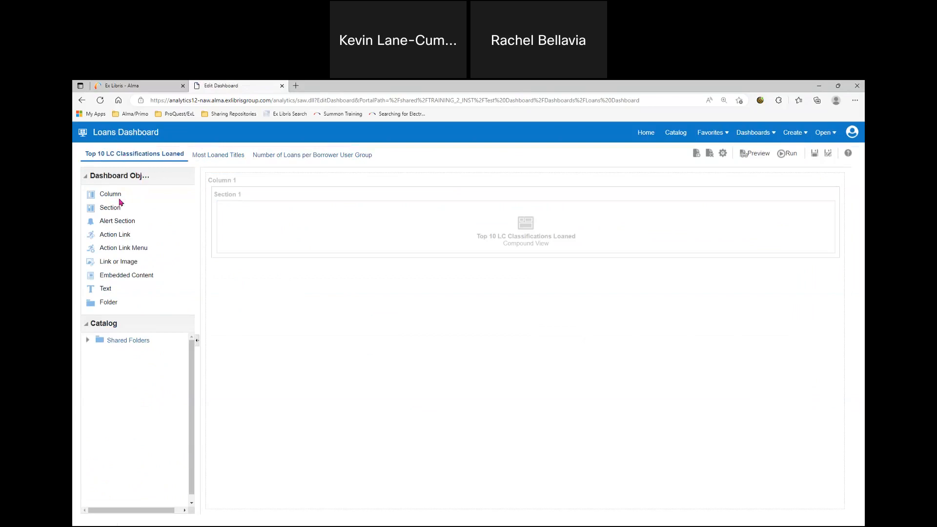
# - Add the Loan Year Prompt from Test Dashboard/Prompts to Section 1, above the Top 10 LC Classifications Loaned analysis
pyautogui.click(89, 341)
pyautogui.click(139, 408)
pyautogui.scroll(-3, 138, 398)
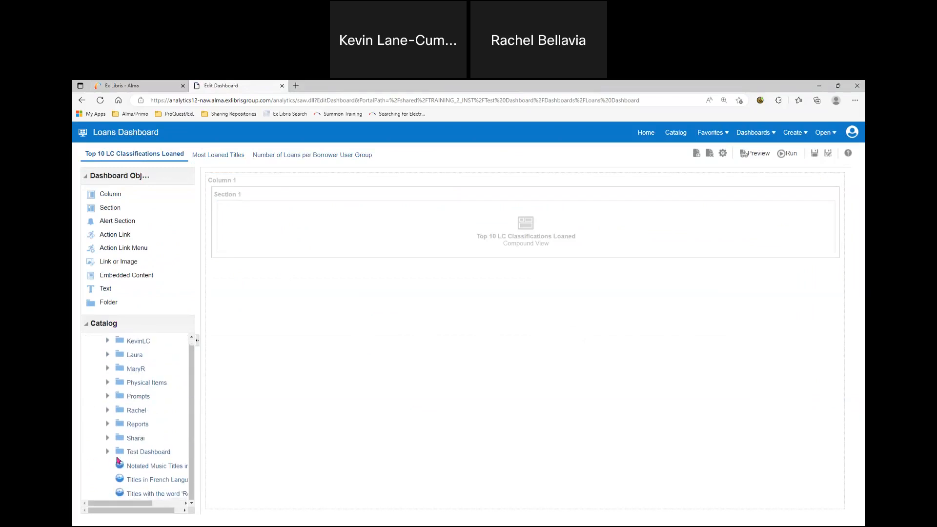
pyautogui.click(108, 453)
pyautogui.scroll(-1, 117, 447)
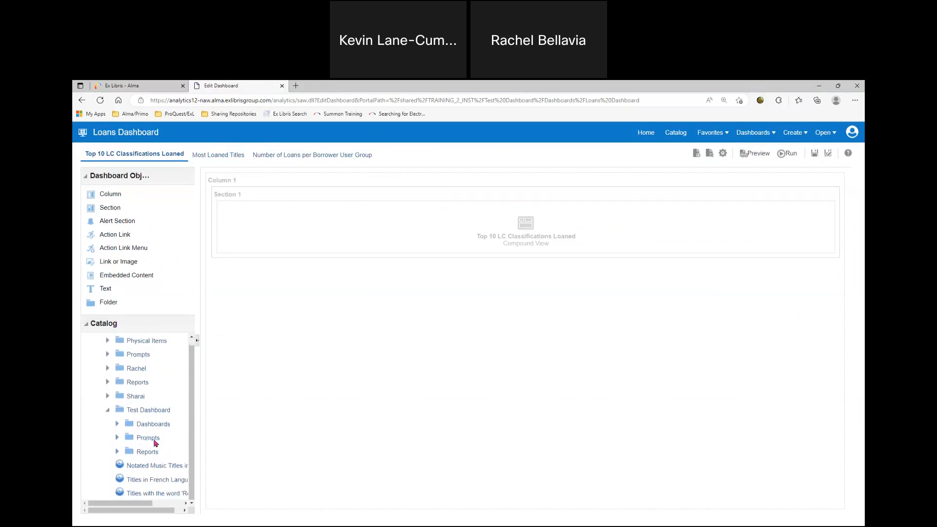
pyautogui.click(118, 438)
pyautogui.scroll(-1, 162, 427)
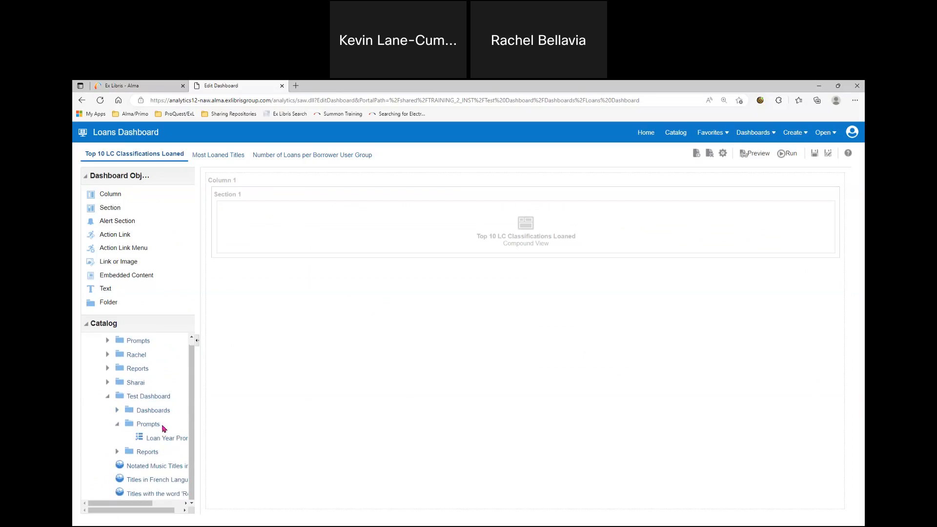
pyautogui.moveTo(194, 436); pyautogui.dragTo(222, 438)
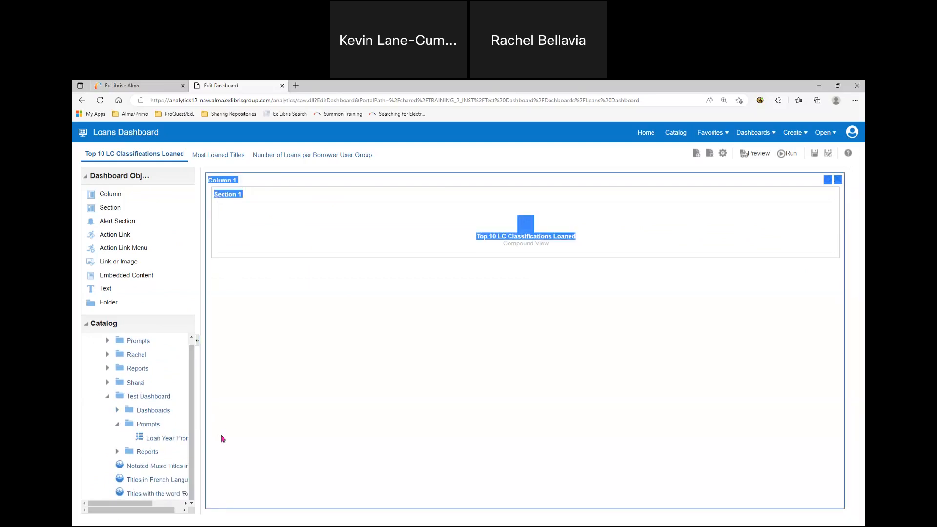
pyautogui.click(165, 439)
pyautogui.moveTo(159, 440); pyautogui.dragTo(423, 197)
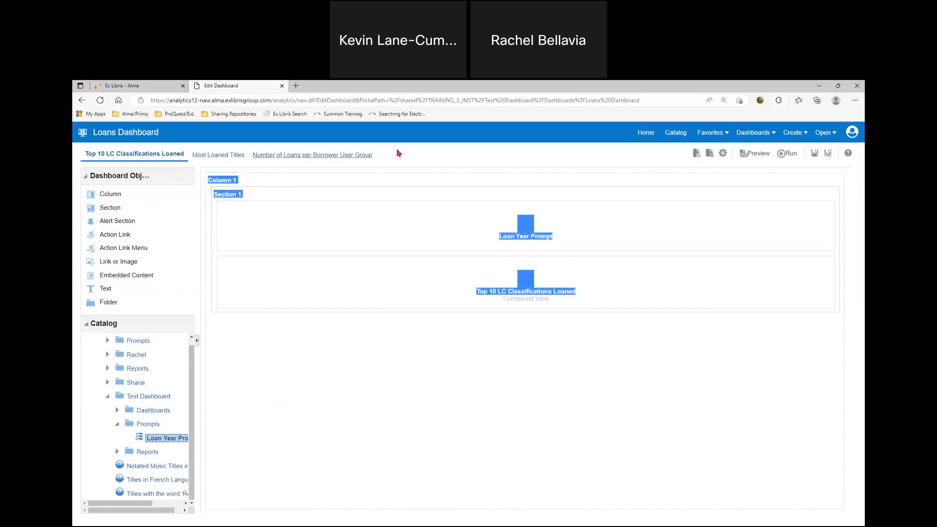
pyautogui.click(420, 155)
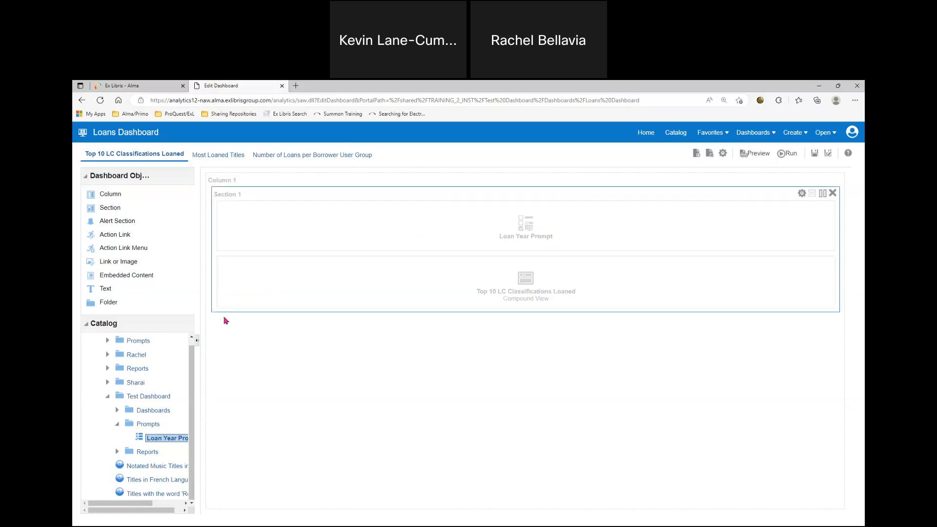
# - Add another copy of the Loan Year Prompt in its own section above Section 1 and save the dashboard
pyautogui.moveTo(159, 440); pyautogui.dragTo(459, 185)
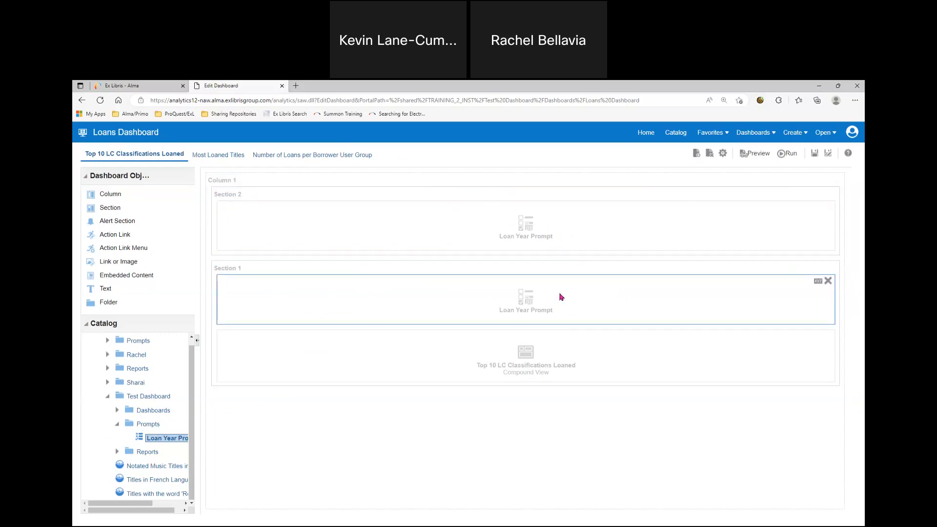
pyautogui.click(815, 155)
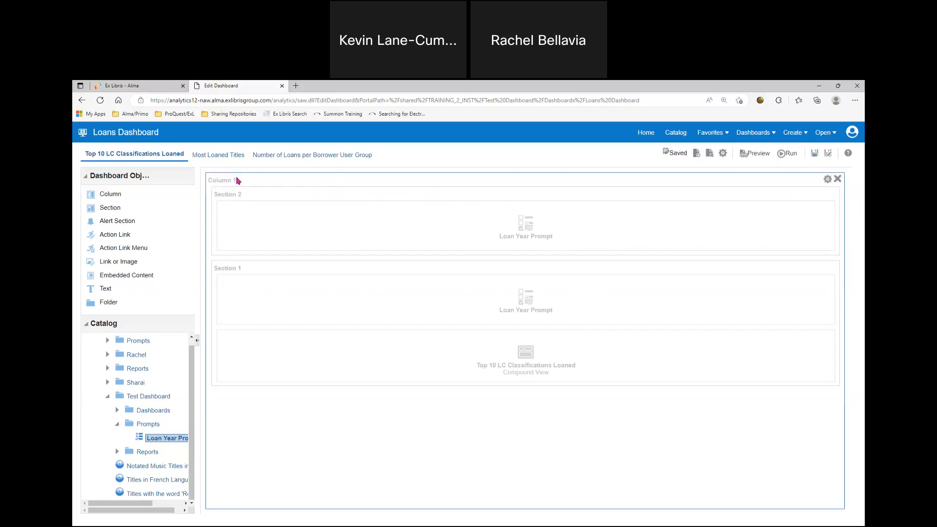
# - Add the Loan Year Prompt above the analysis on the Most Loaned Titles and Number of Loans per Borrower User Group pages, saving each
pyautogui.click(218, 158)
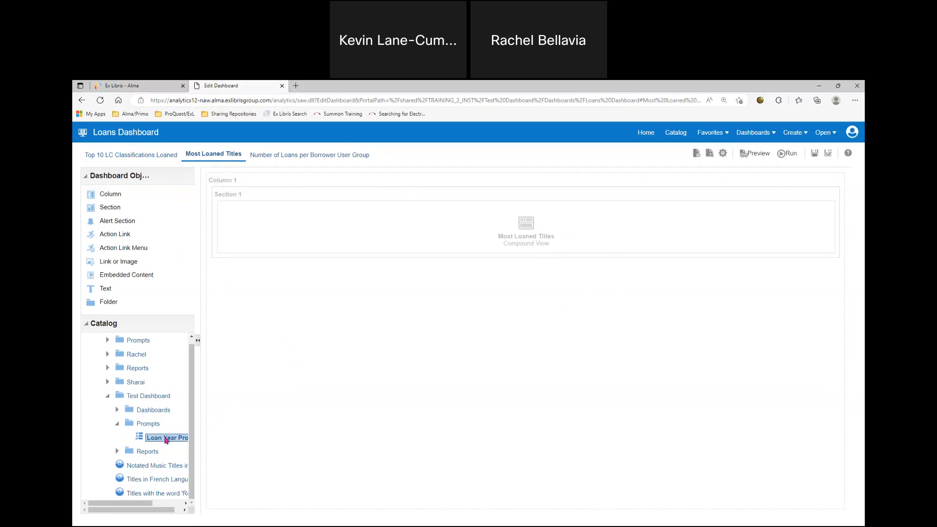
pyautogui.moveTo(166, 440); pyautogui.dragTo(488, 194)
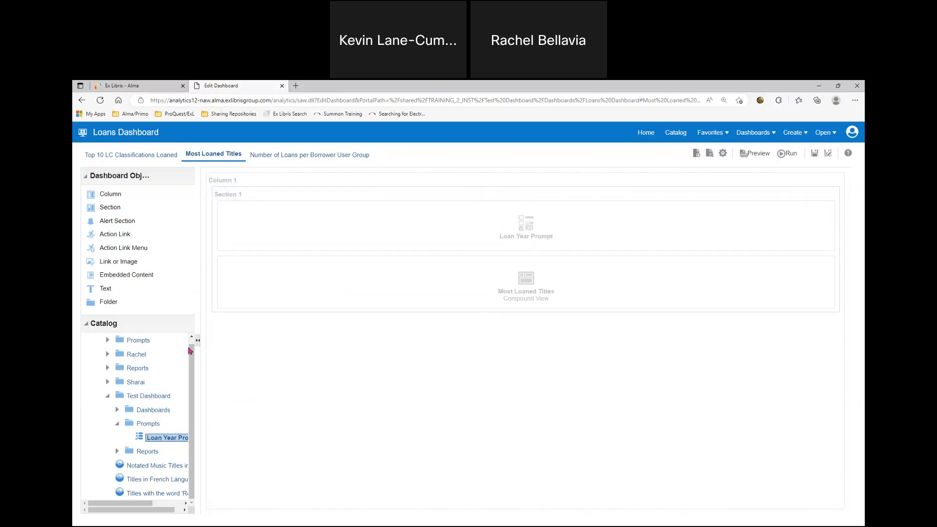
pyautogui.click(294, 155)
pyautogui.click(526, 342)
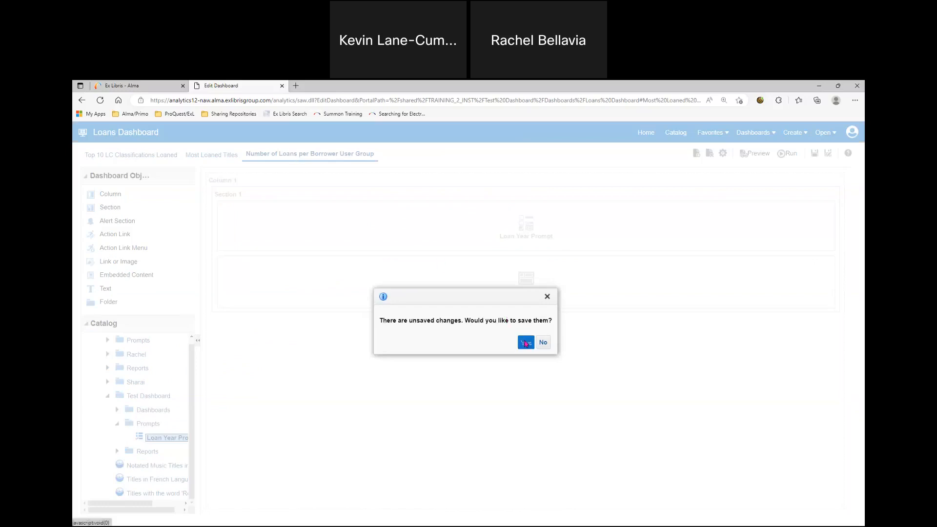
pyautogui.moveTo(165, 439); pyautogui.dragTo(492, 203)
pyautogui.click(813, 153)
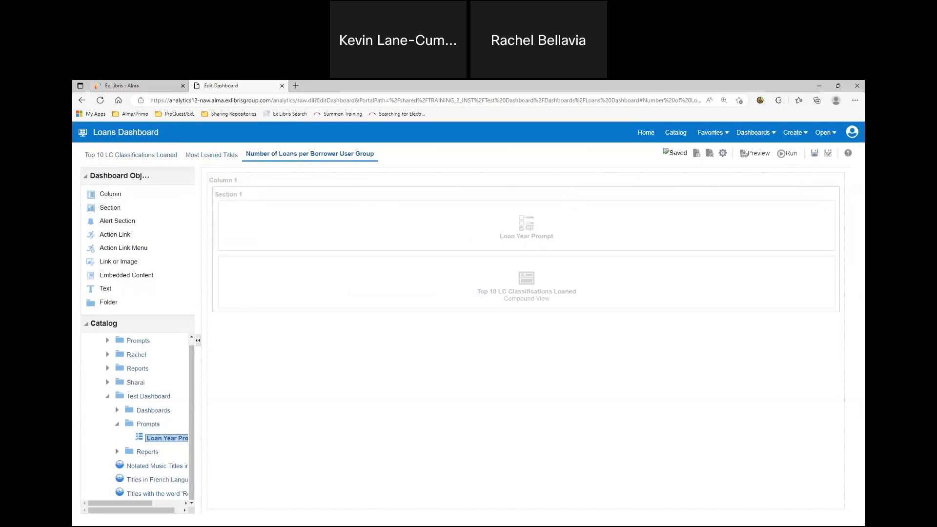
# - Return to the Top 10 LC Classifications Loaned page, save the dashboard and run it
pyautogui.click(128, 155)
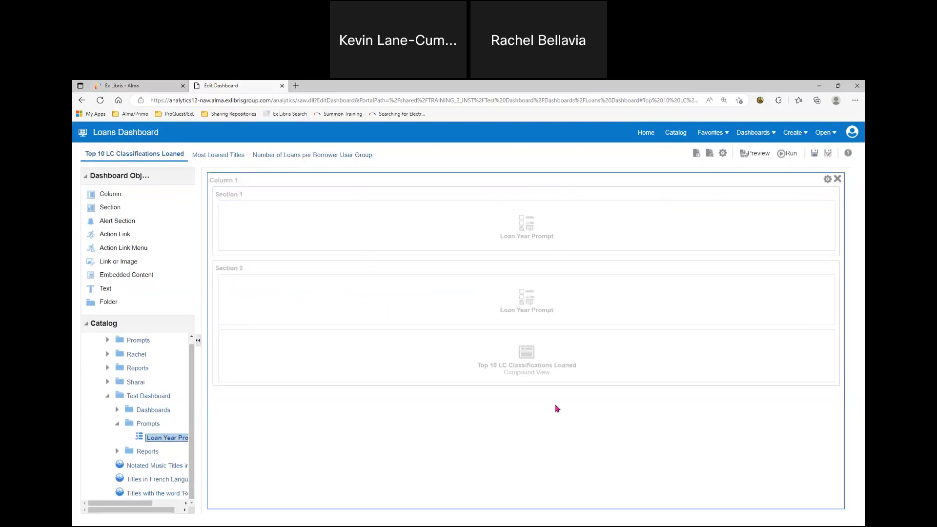
pyautogui.click(815, 153)
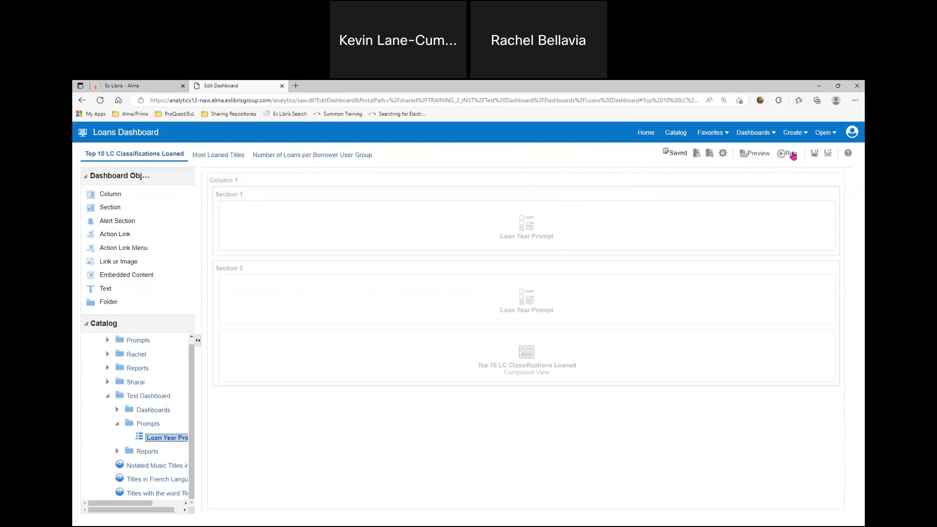
pyautogui.click(789, 154)
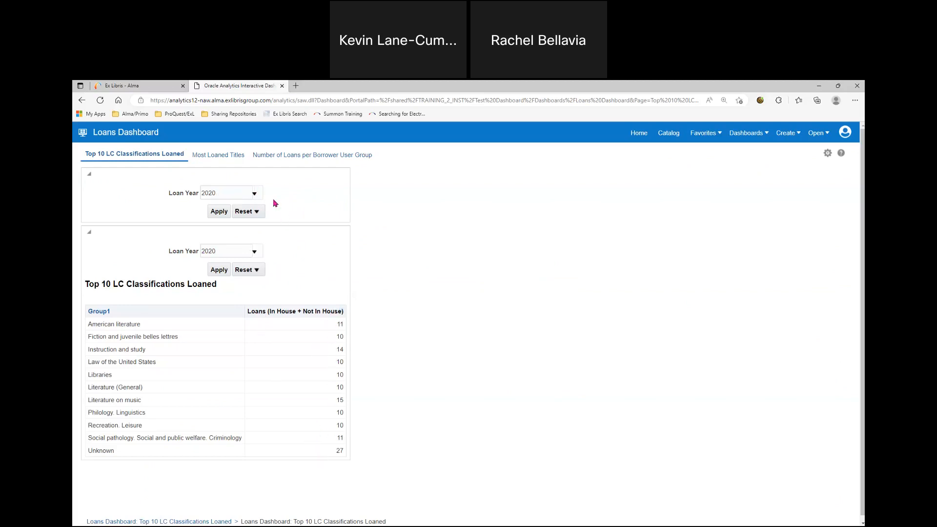
# - Select the years 2016 through 2022 in the first Loan Year prompt and apply the selection
pyautogui.click(254, 194)
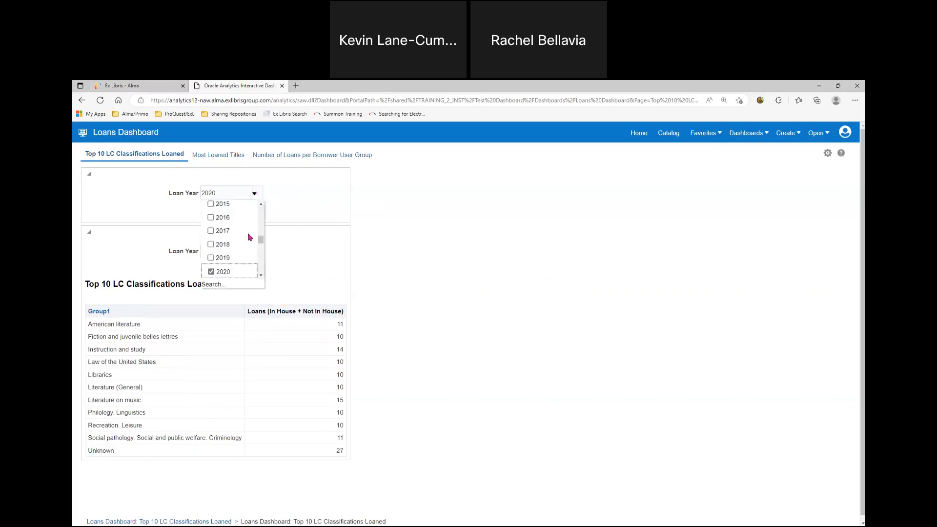
pyautogui.click(211, 258)
pyautogui.click(211, 245)
pyautogui.scroll(-3, 211, 230)
pyautogui.click(211, 238)
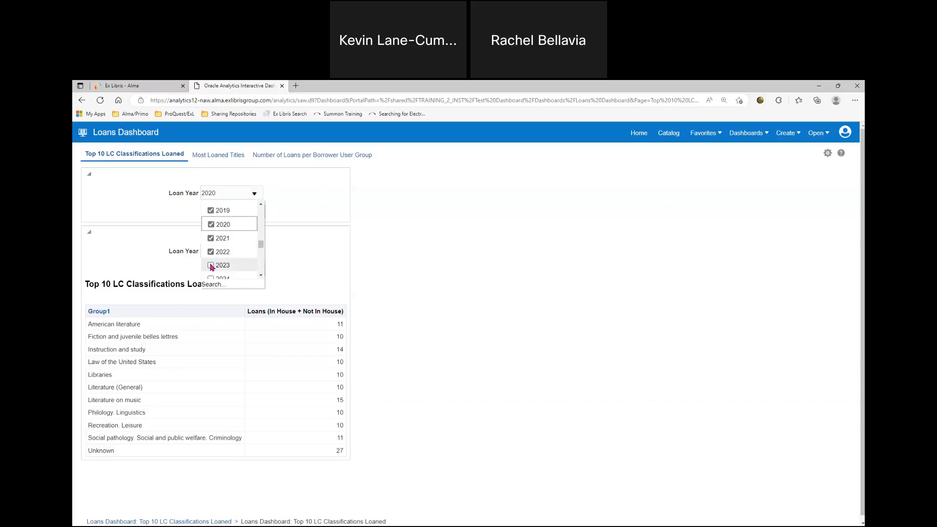
pyautogui.click(313, 192)
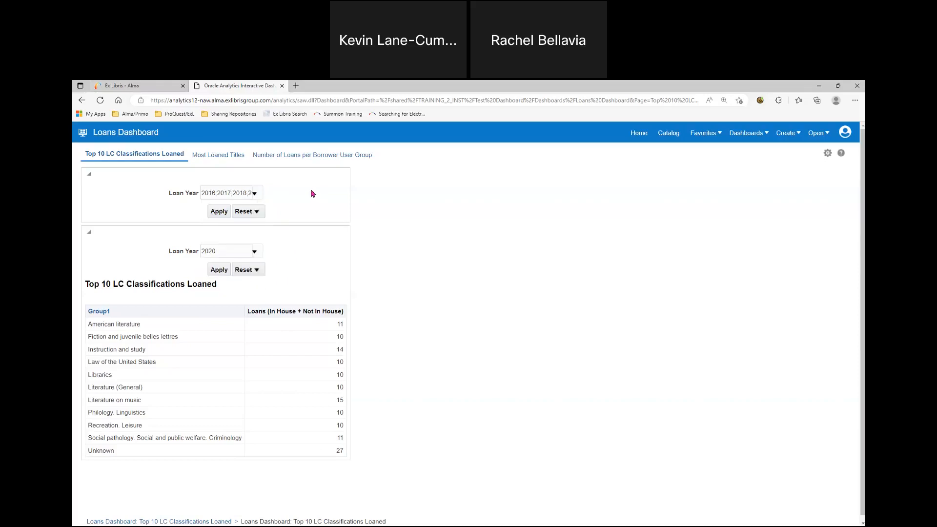
pyautogui.click(218, 211)
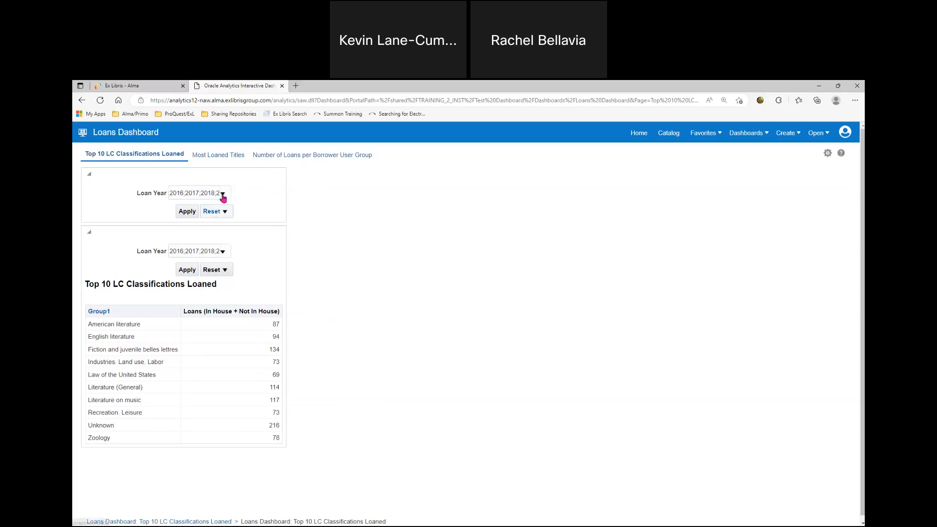
# - Reset the first Loan Year prompt to its default value of 2020 and apply it
pyautogui.click(224, 212)
pyautogui.click(234, 242)
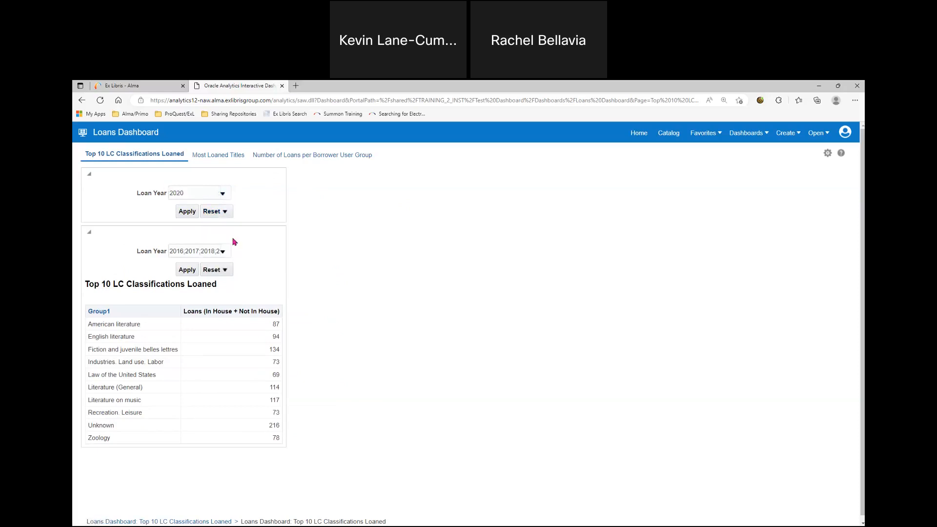
pyautogui.click(192, 212)
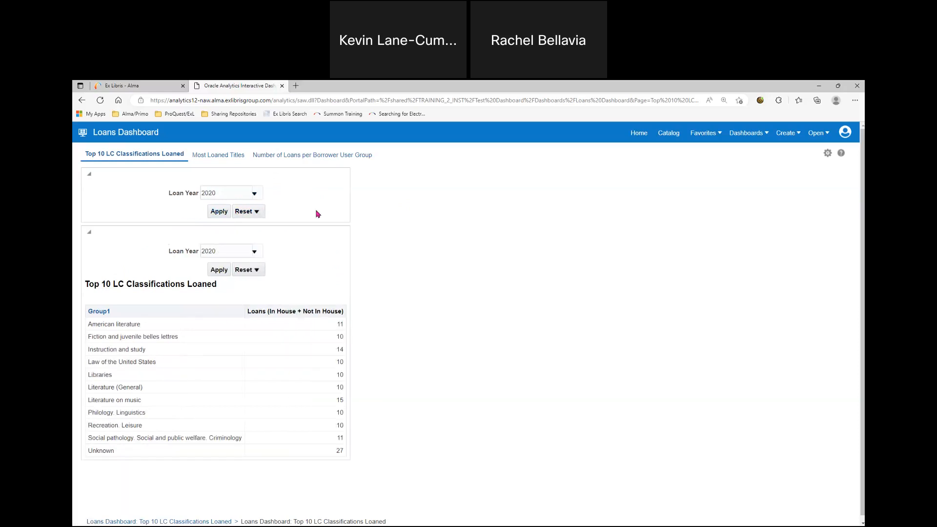
# - Add 2016 through 2019 to the first Loan Year prompt's selection, apply it and check the filtered results on the other two dashboard pages
pyautogui.click(254, 194)
pyautogui.click(212, 218)
pyautogui.click(211, 231)
pyautogui.click(212, 245)
pyautogui.click(212, 258)
pyautogui.click(219, 211)
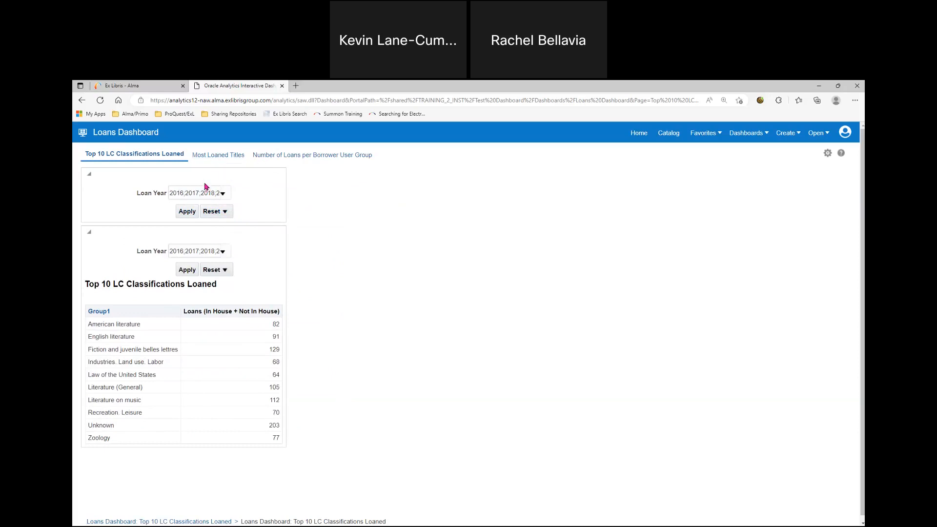
pyautogui.click(219, 155)
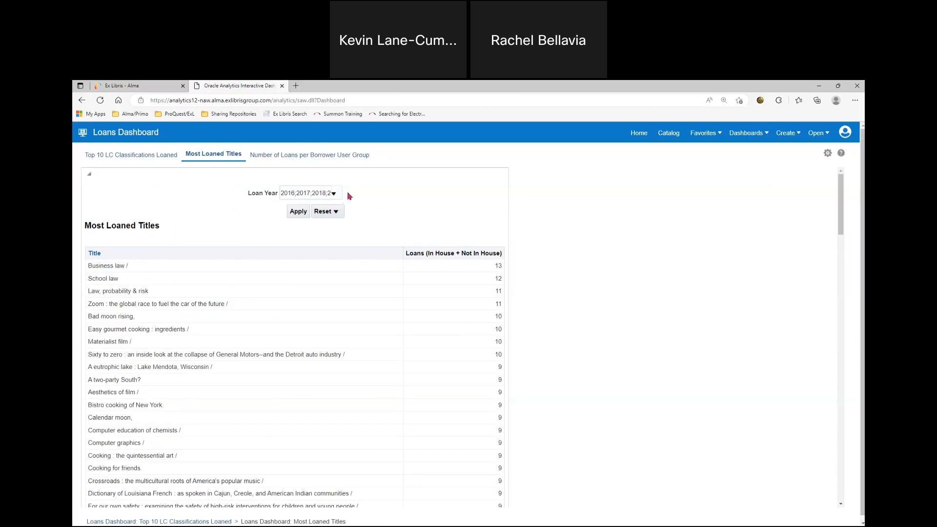
pyautogui.click(314, 155)
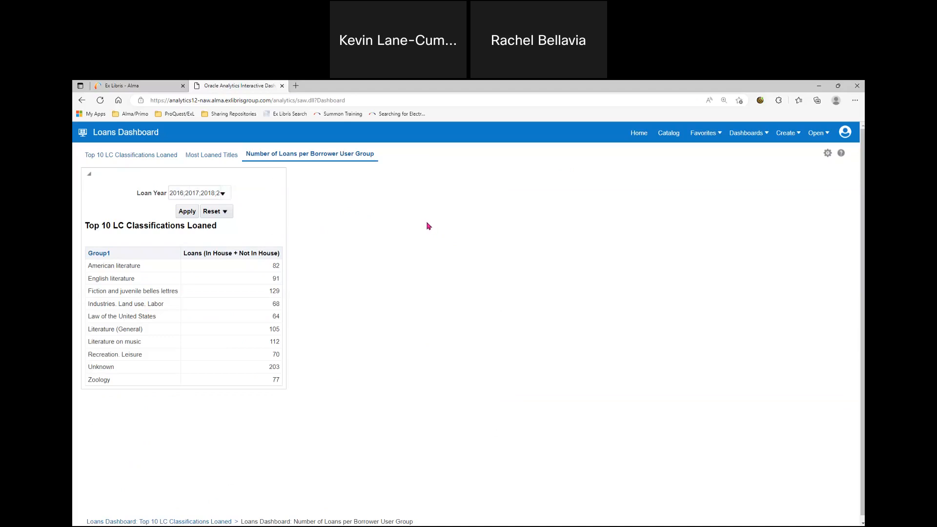
# - Start a new dashboard prompt based on the Fulfillment subject area
pyautogui.click(785, 135)
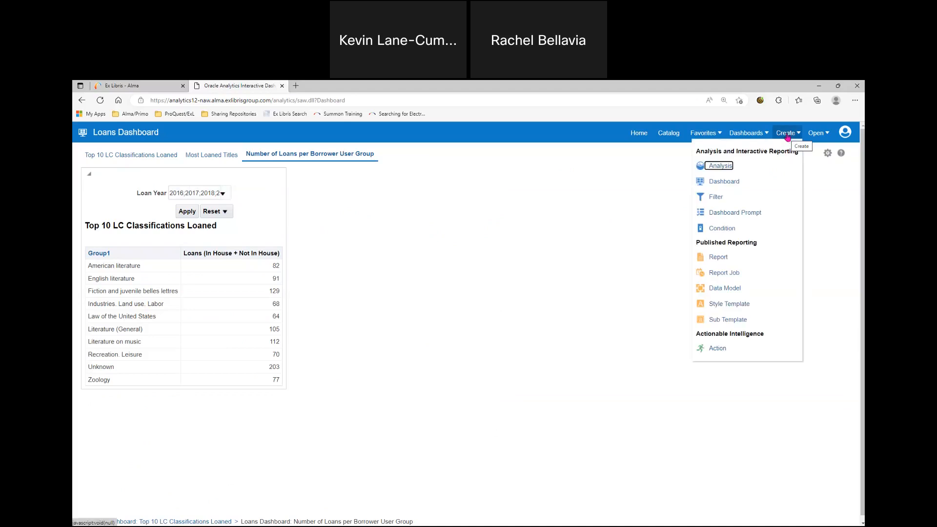
pyautogui.click(731, 213)
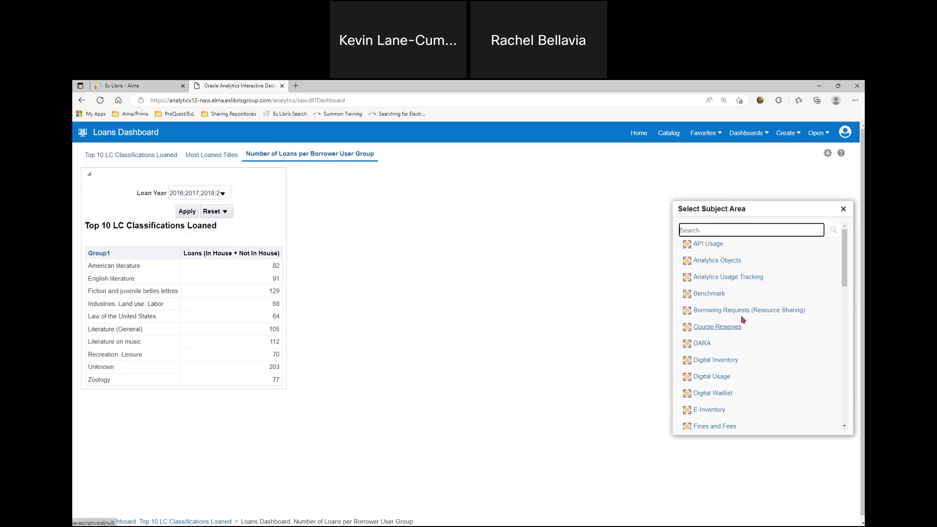
pyautogui.scroll(-1, 734, 359)
pyautogui.click(708, 412)
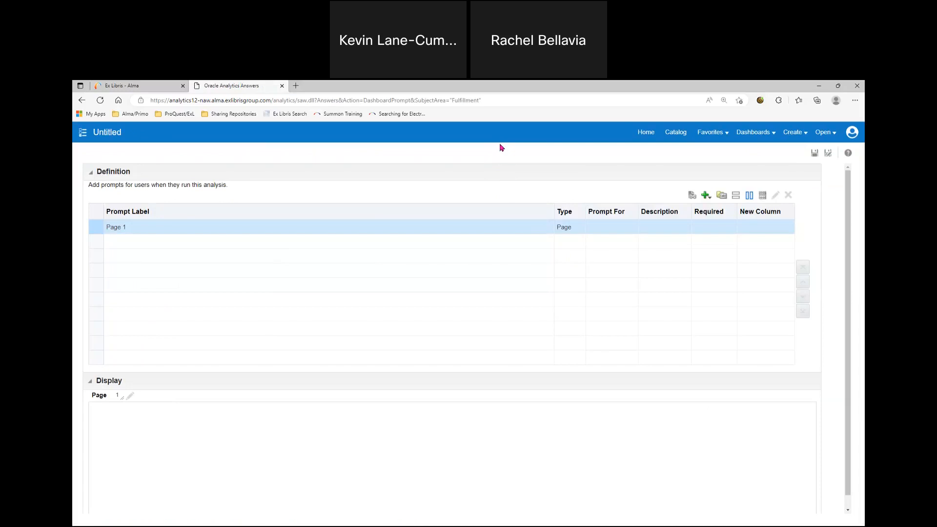
# - Open the Loans Dashboard from the catalog and examine its Print and Export to Excel options
pyautogui.click(678, 138)
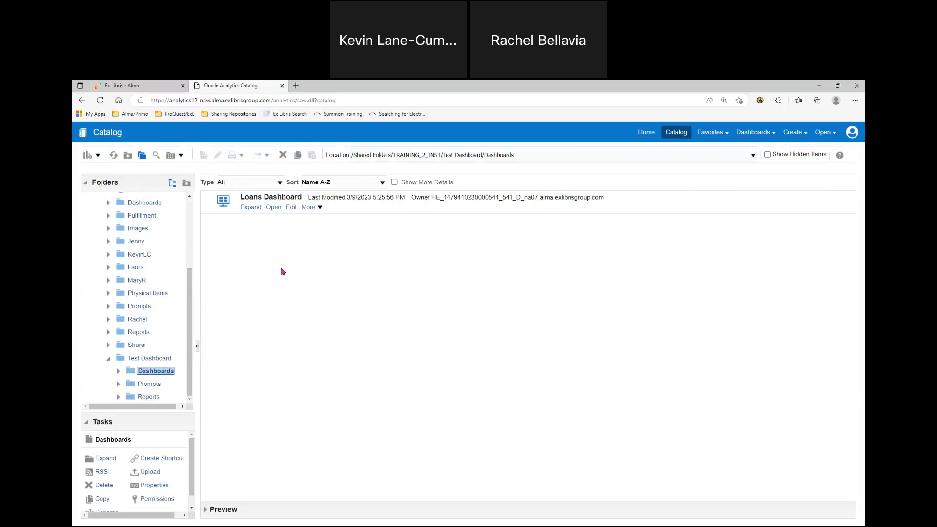
pyautogui.click(272, 209)
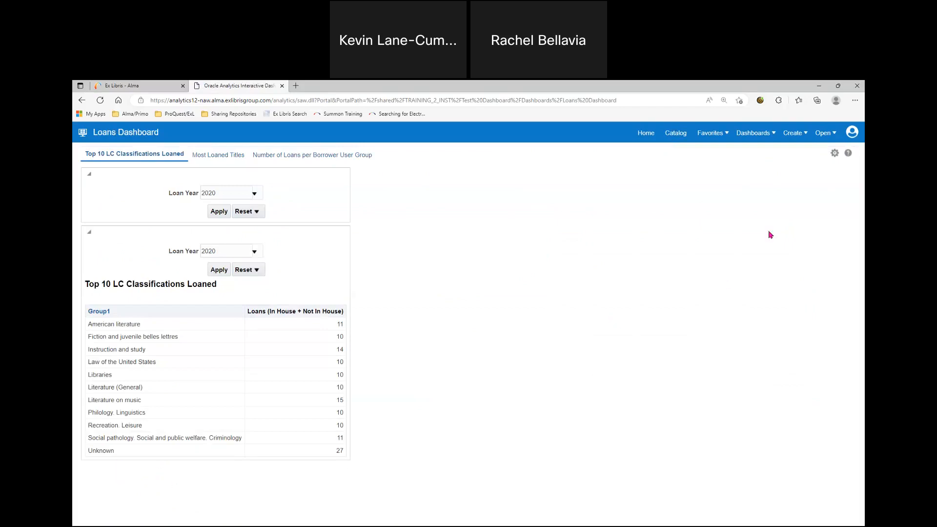
pyautogui.click(835, 154)
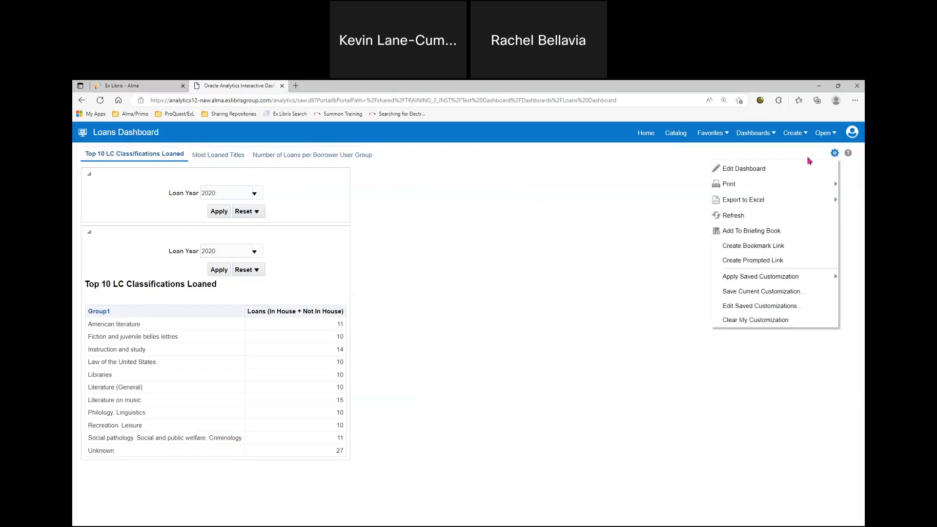
pyautogui.moveTo(727, 184)
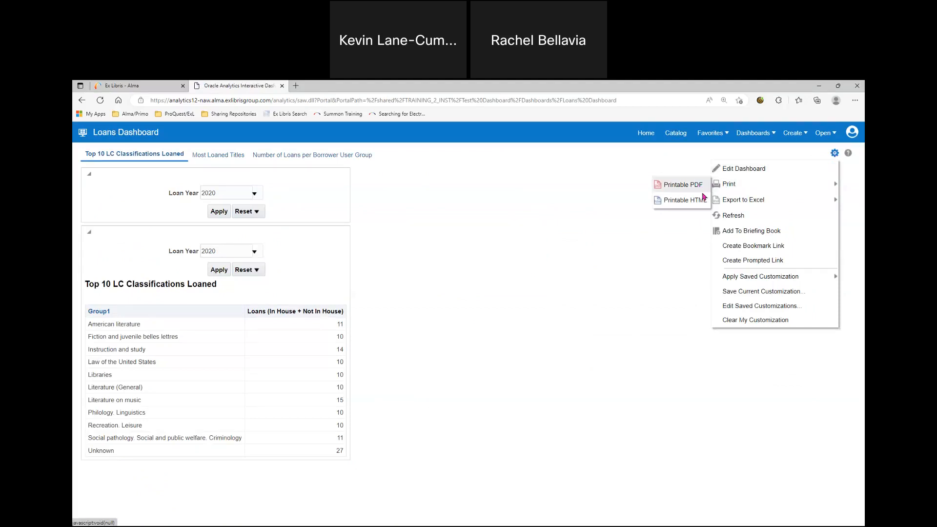
pyautogui.moveTo(735, 200)
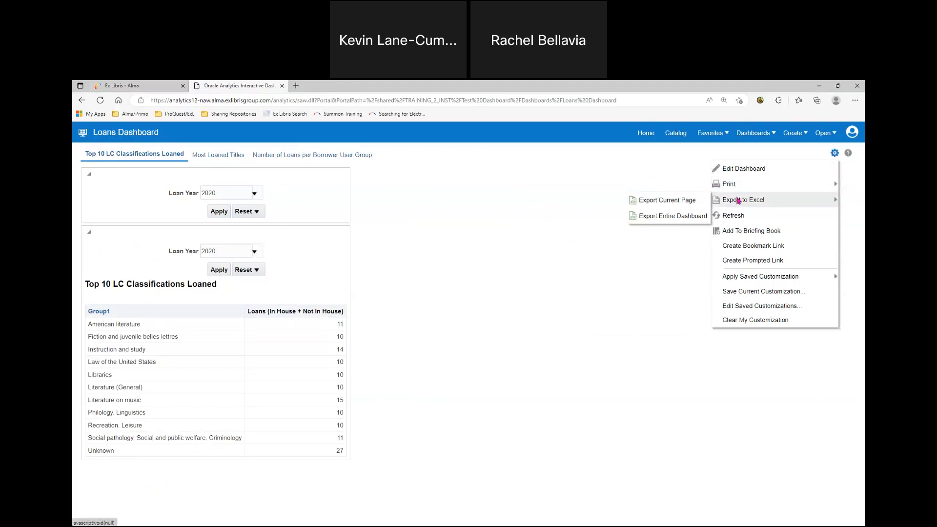
pyautogui.click(661, 160)
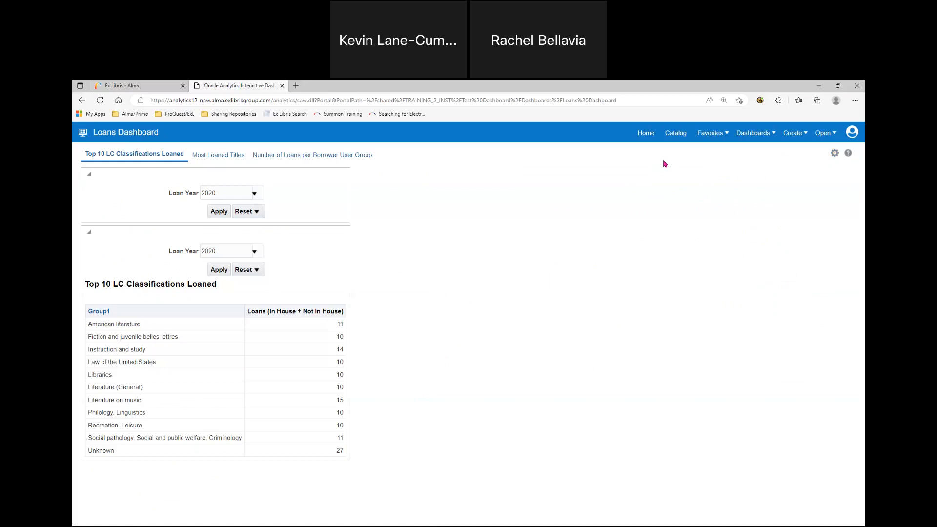
# - Edit the Loans Dashboard to delete the section holding only the extra Loan Year Prompt, save it and run it
pyautogui.click(681, 134)
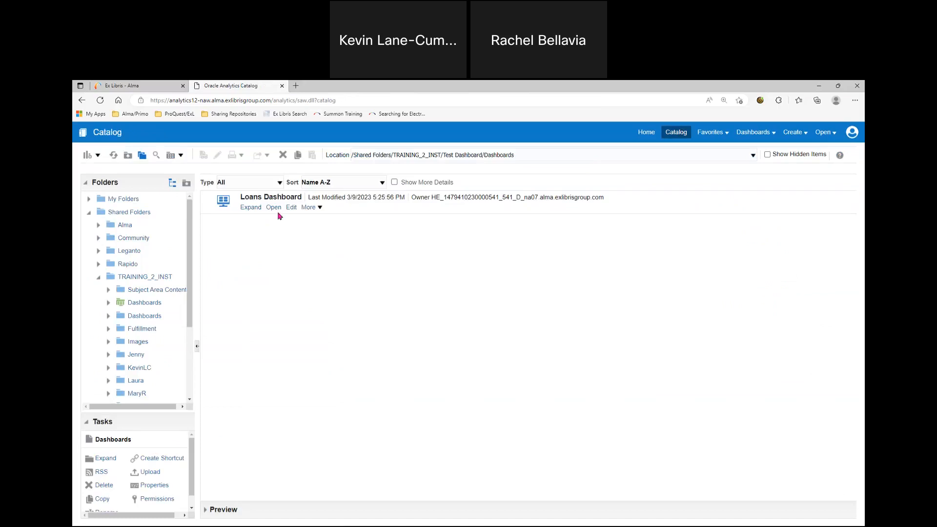
pyautogui.click(291, 208)
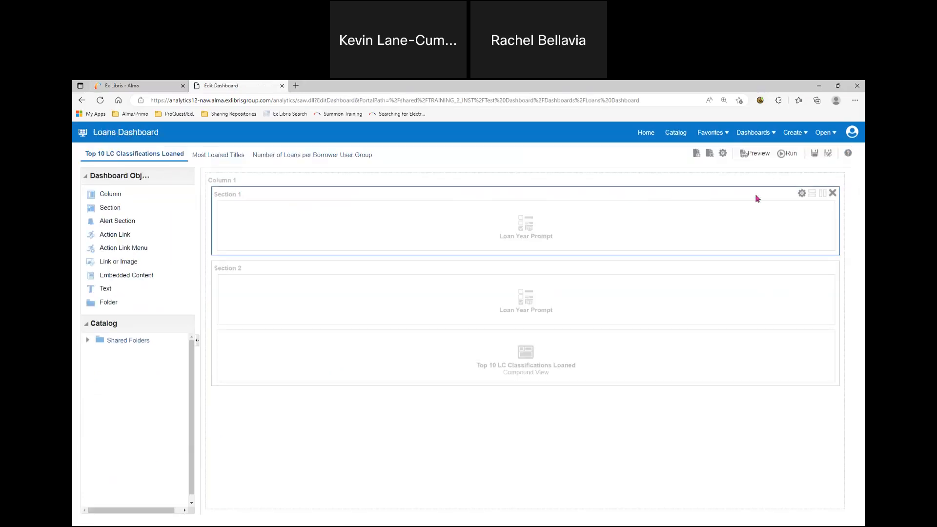
pyautogui.click(833, 195)
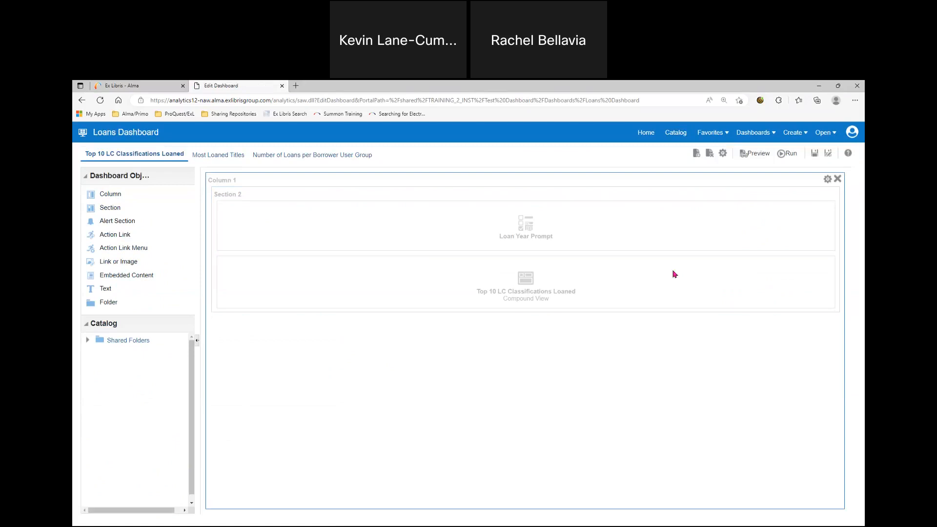
pyautogui.click(814, 153)
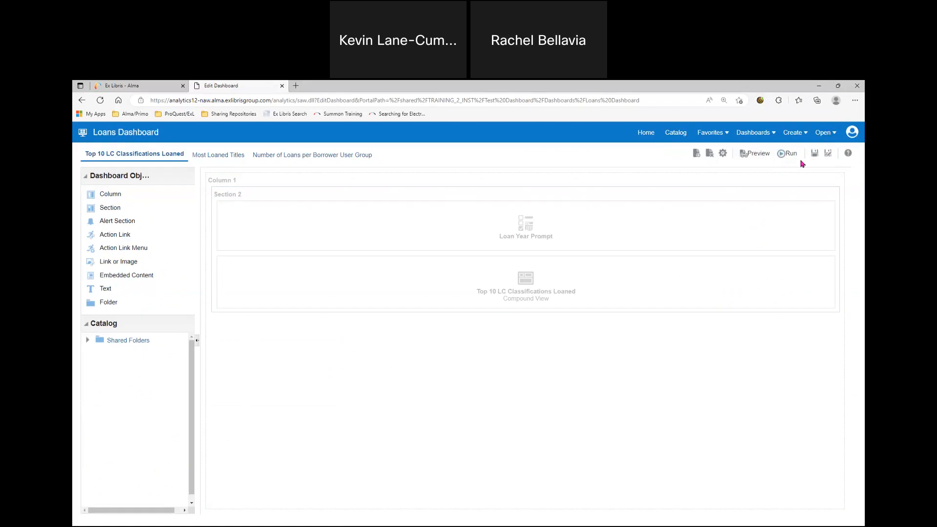
pyautogui.click(787, 155)
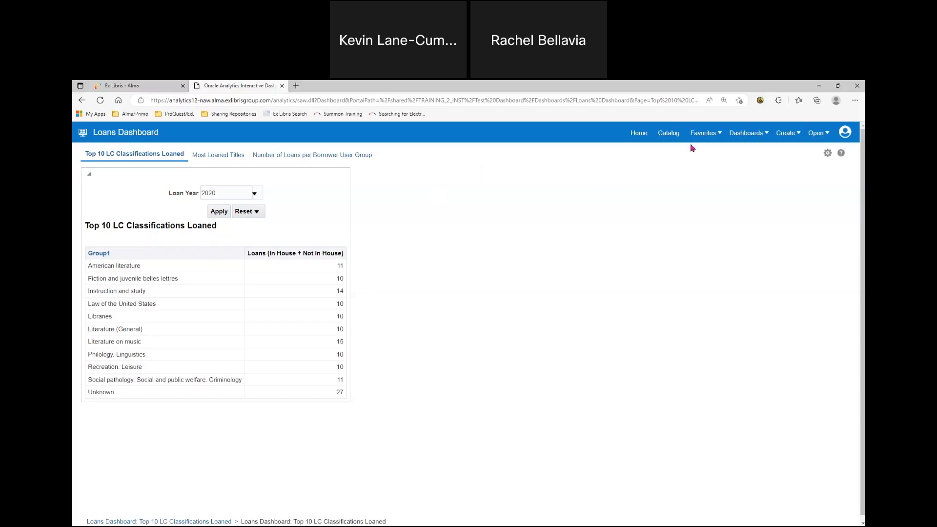
# - Reopen the Loans Dashboard for editing and add the Most Loaned Titles report from Test Dashboard's Reports folder in its own section below Section 1
pyautogui.click(669, 138)
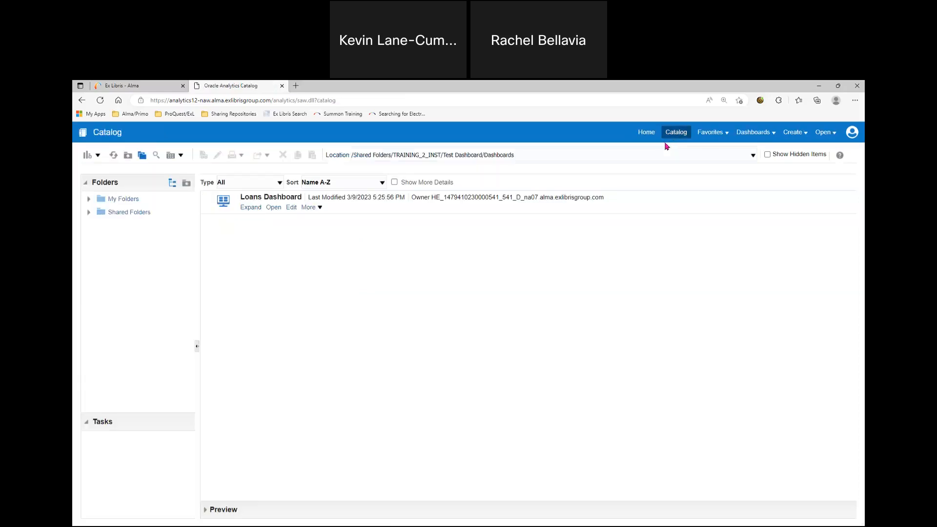
pyautogui.click(291, 207)
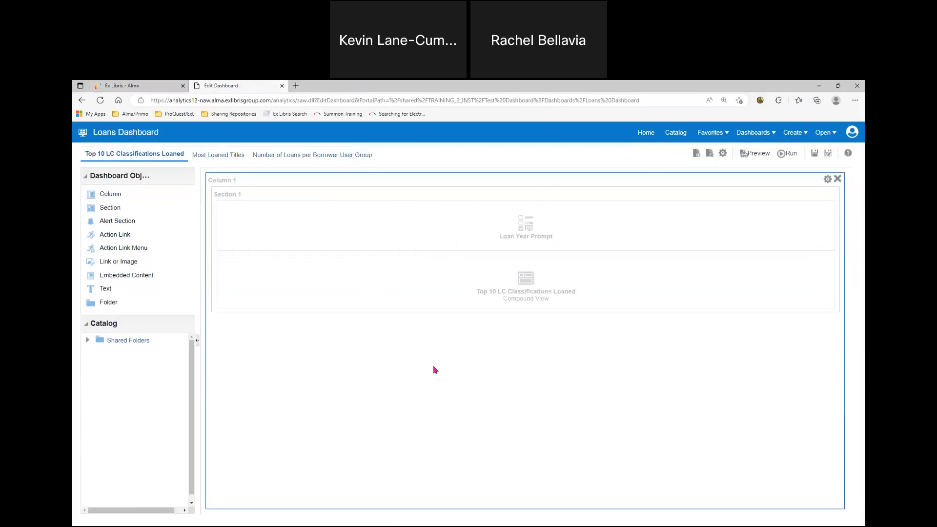
pyautogui.click(86, 341)
pyautogui.click(98, 410)
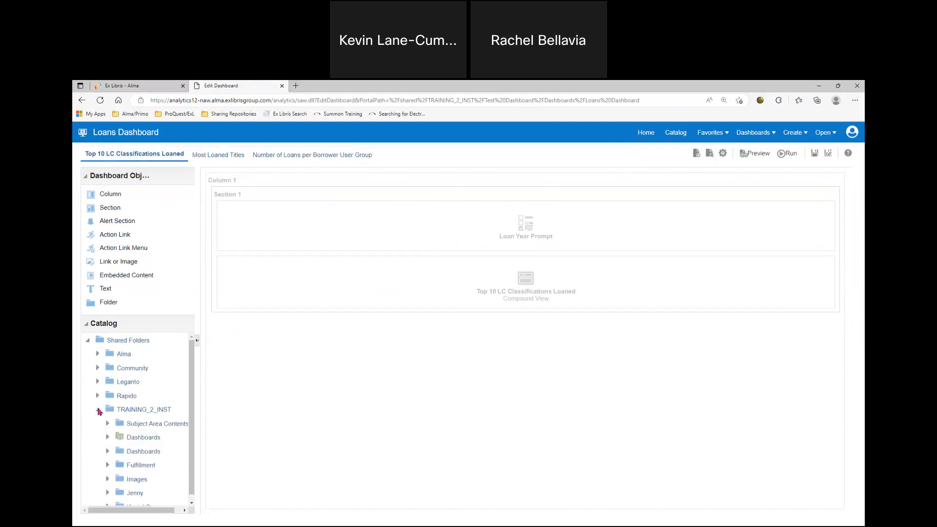
pyautogui.scroll(-4, 177, 413)
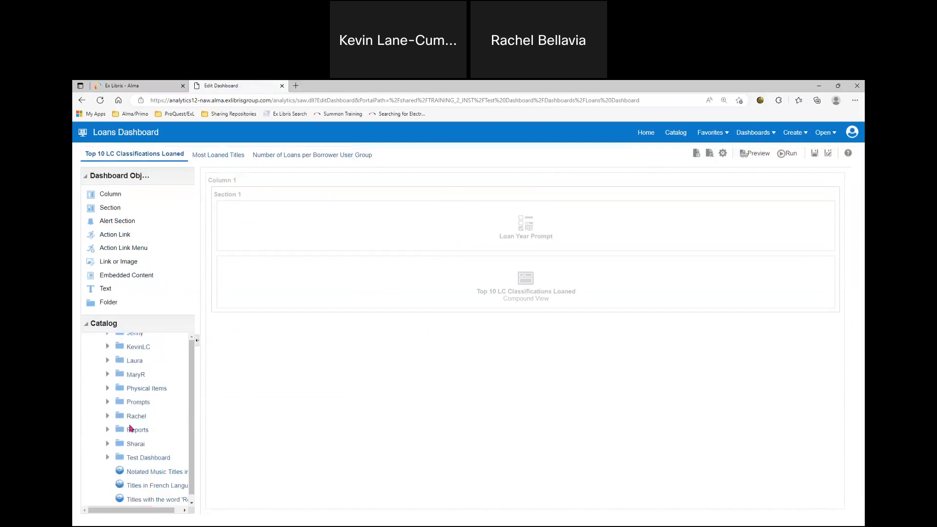
pyautogui.click(107, 457)
pyautogui.scroll(-1, 185, 424)
pyautogui.click(118, 457)
pyautogui.moveTo(162, 471); pyautogui.dragTo(379, 378)
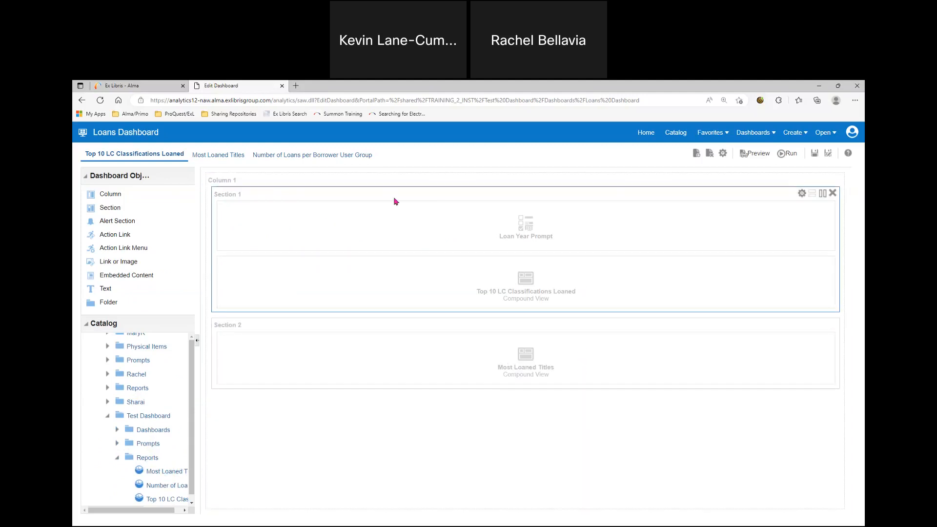
# - Save and run the dashboard, review both analyses on the Top 10 LC Classifications Loaned page, and return to the catalog
pyautogui.click(814, 154)
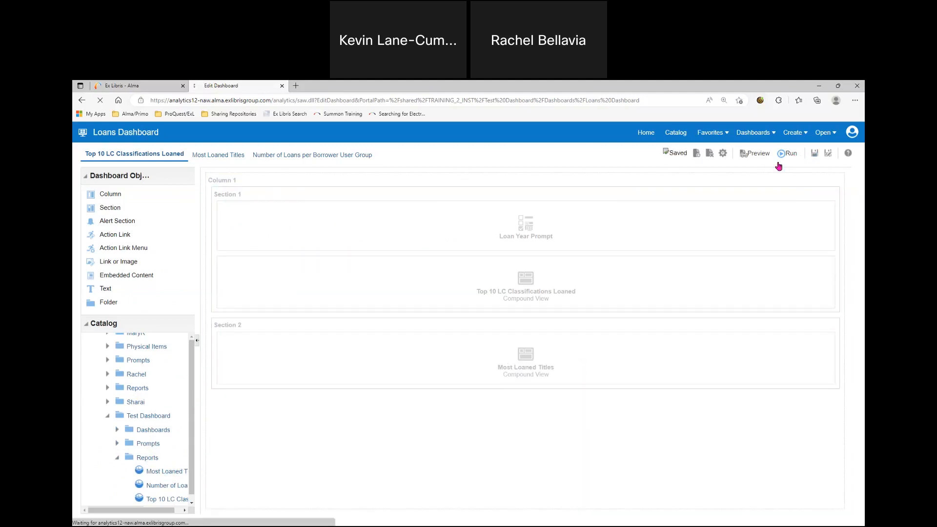
pyautogui.scroll(-6, 558, 338)
pyautogui.scroll(6, 559, 338)
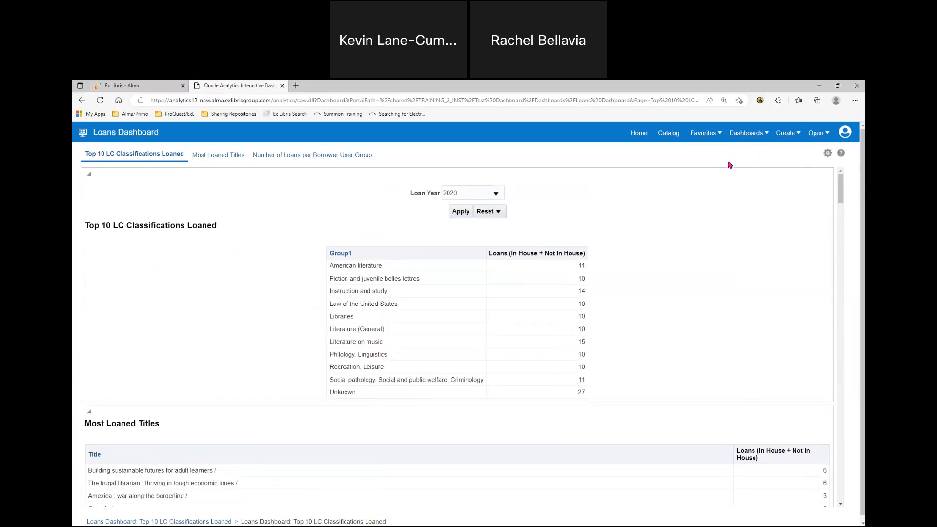
pyautogui.click(676, 139)
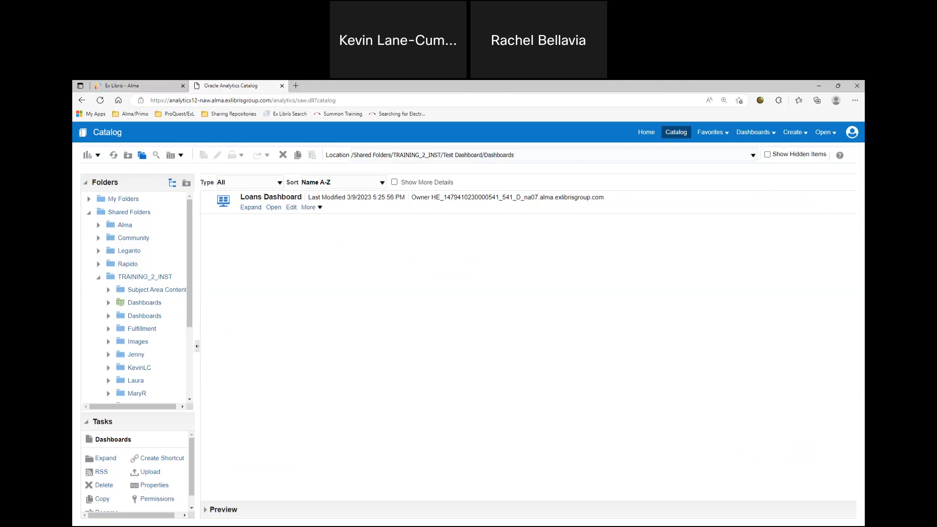
pyautogui.hotkey('alt', 'Tab')
pyautogui.press('Right')
pyautogui.press('Right')
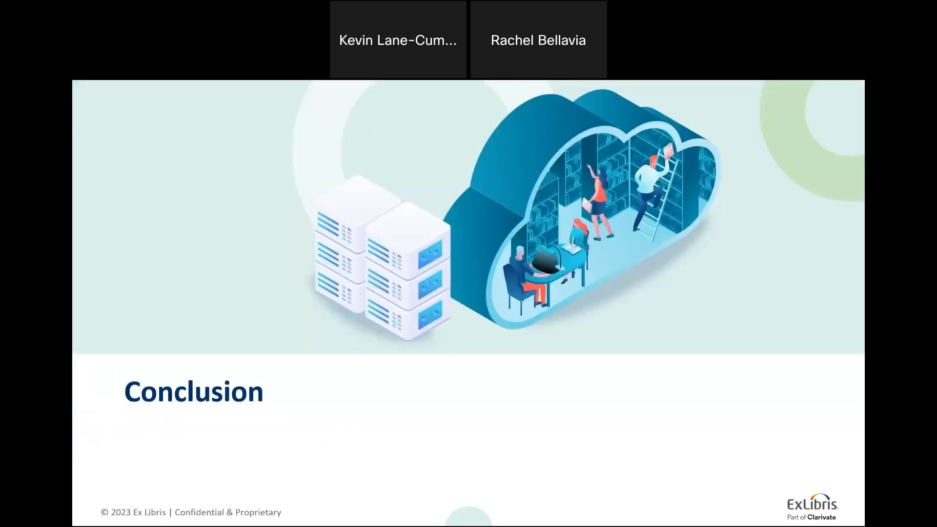